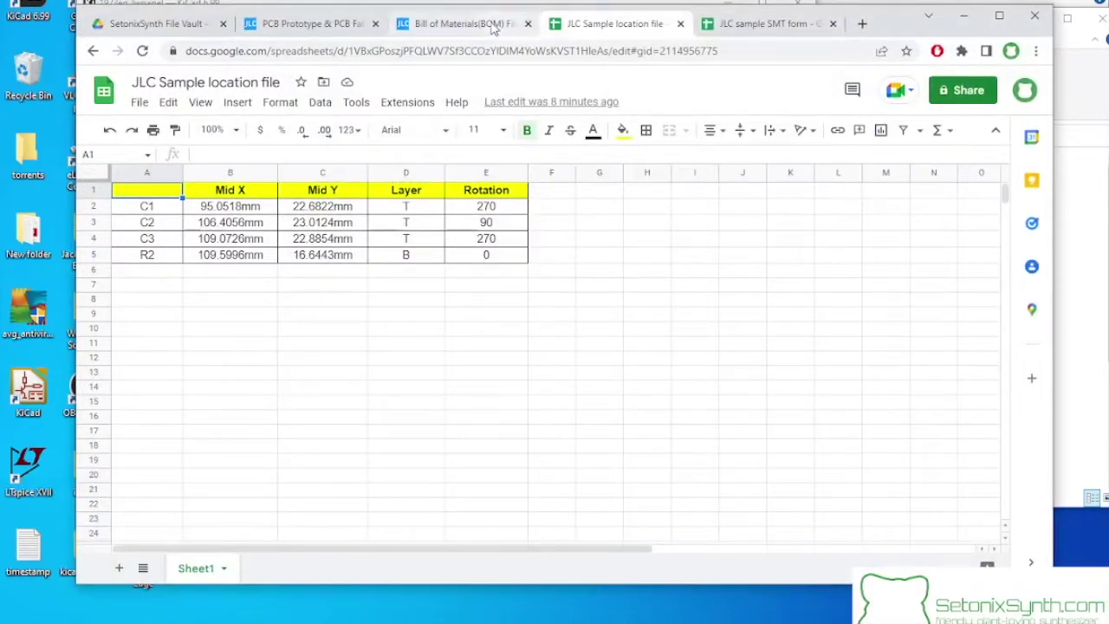
Step: Switch to the browser and look over the PCB and PCB Assembly offers on the JLCPCB home page
left_click(465, 23)
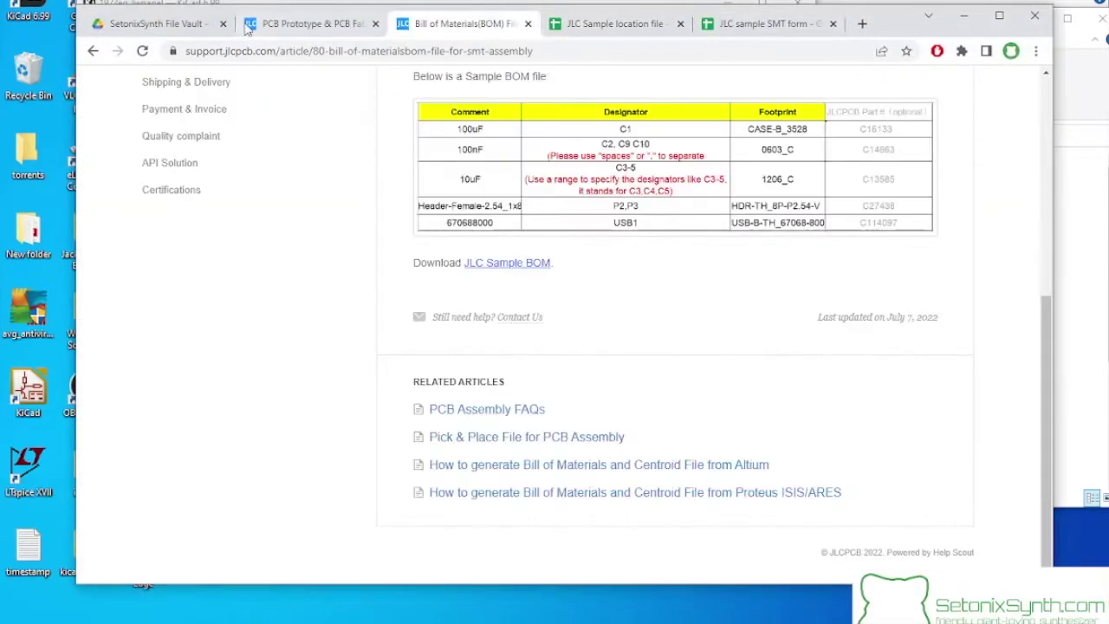
left_click(251, 24)
scroll(456, 259, "down", 3)
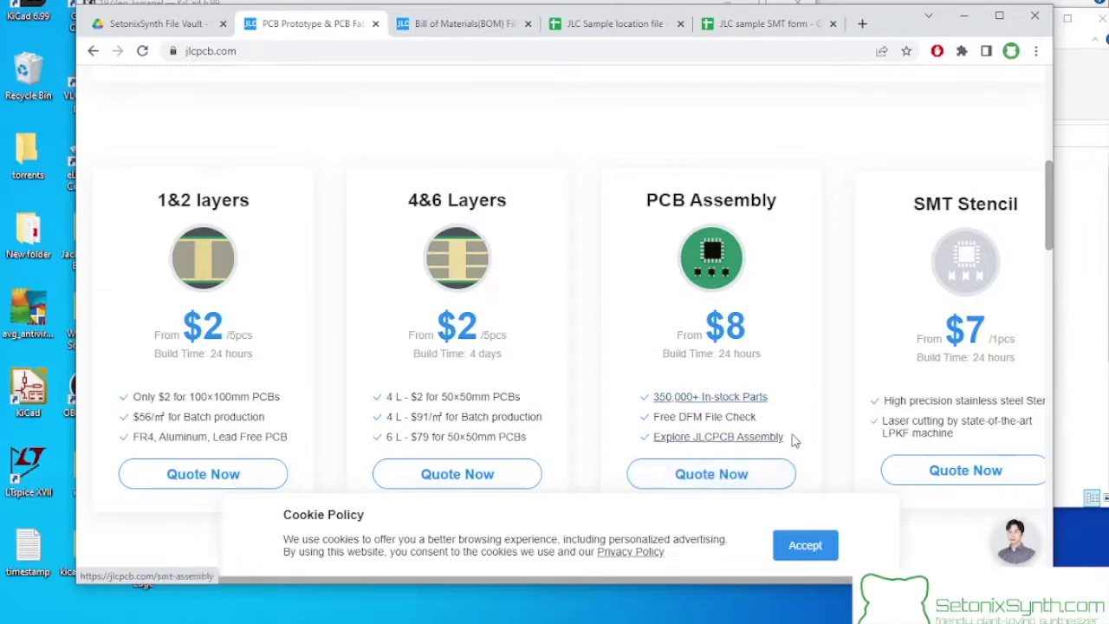
scroll(805, 436, "down", 1)
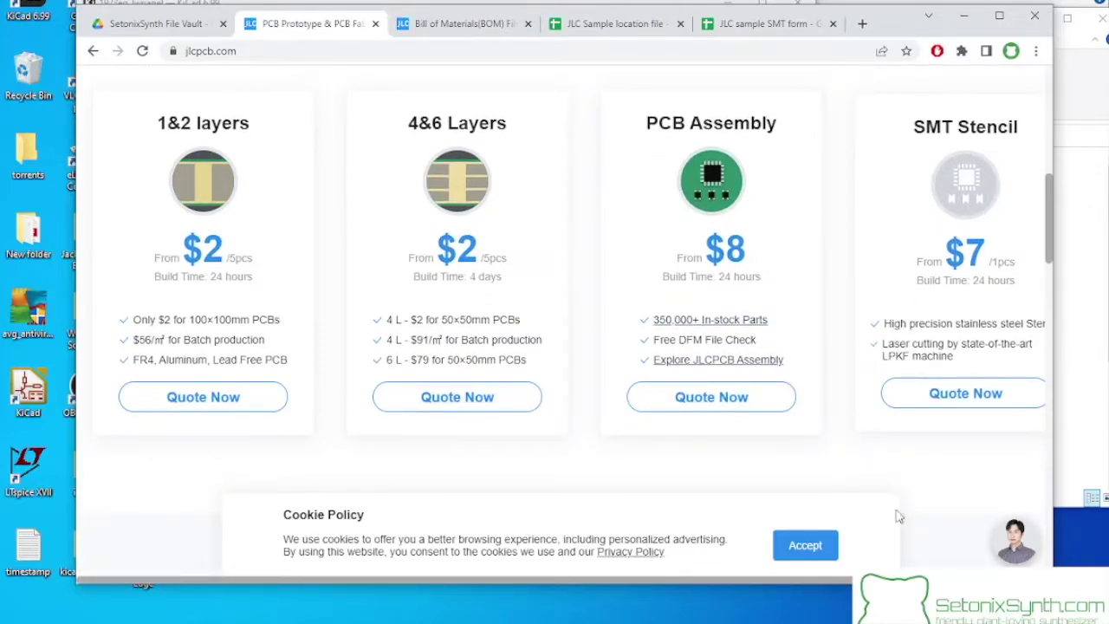
scroll(745, 335, "up", 2)
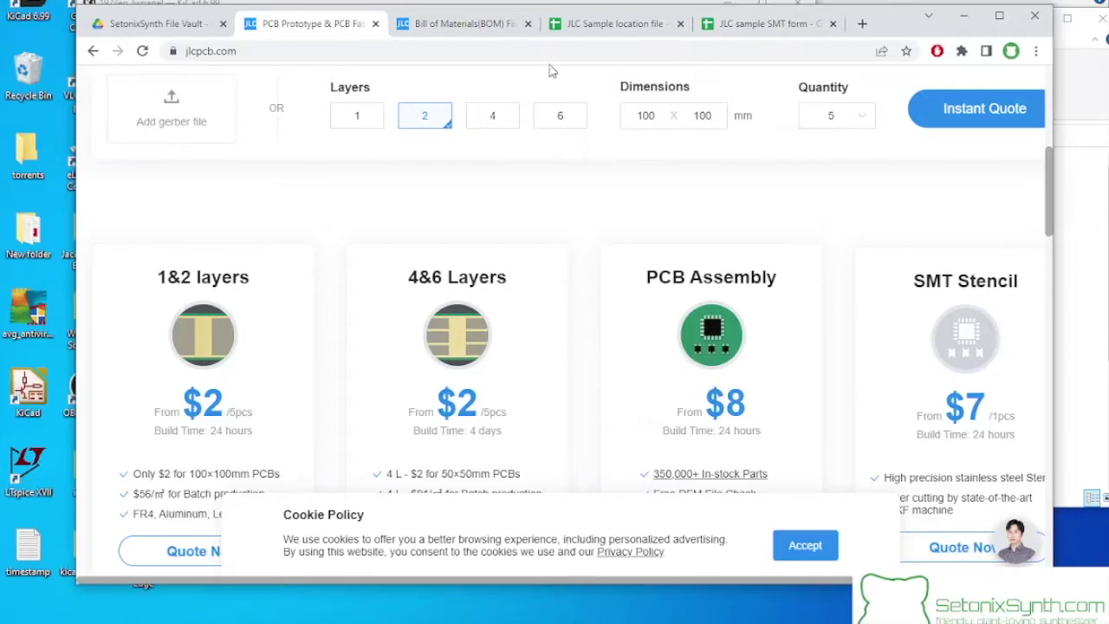
Step: Return to the KiCad project window and open the board file 1973eg_pcb.kicad_pcb
left_click_drag(905, 21, 903, 56)
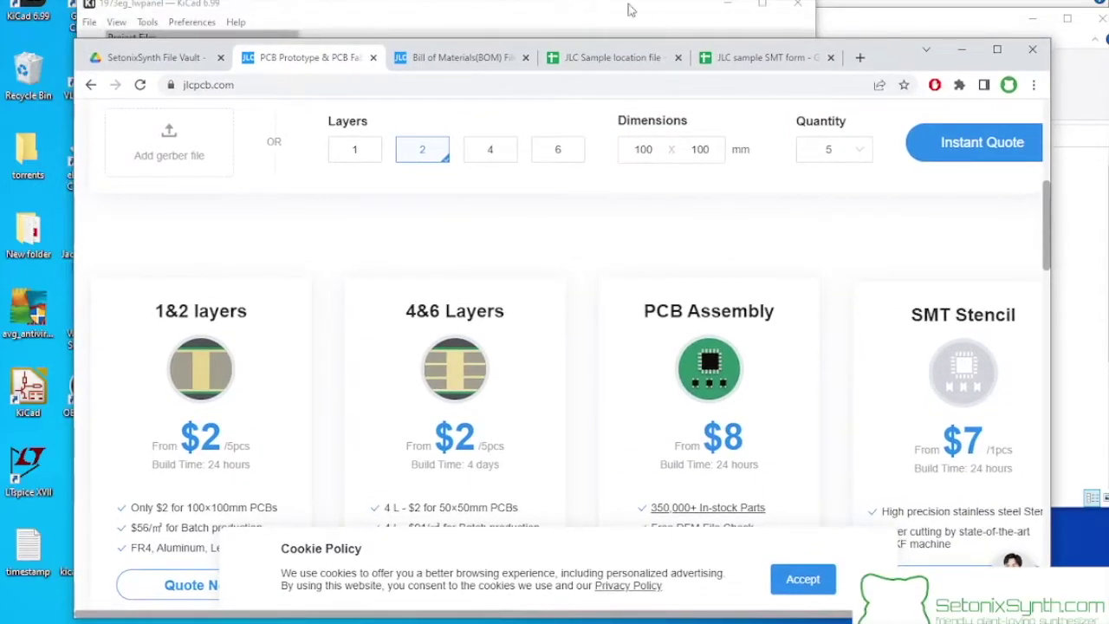
left_click(554, 9)
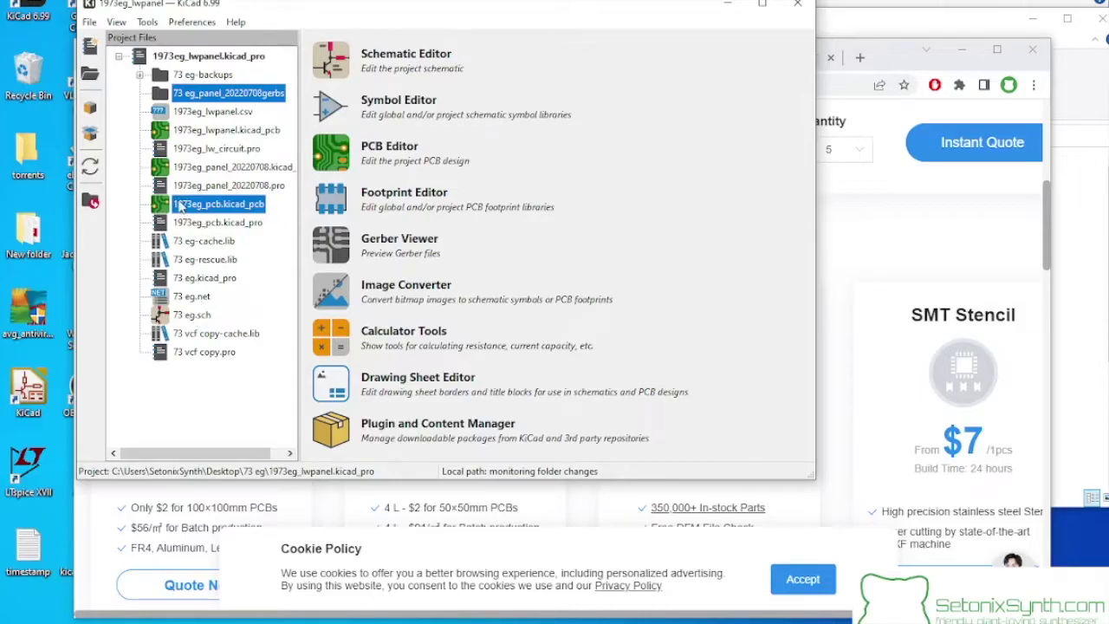
right_click(164, 170)
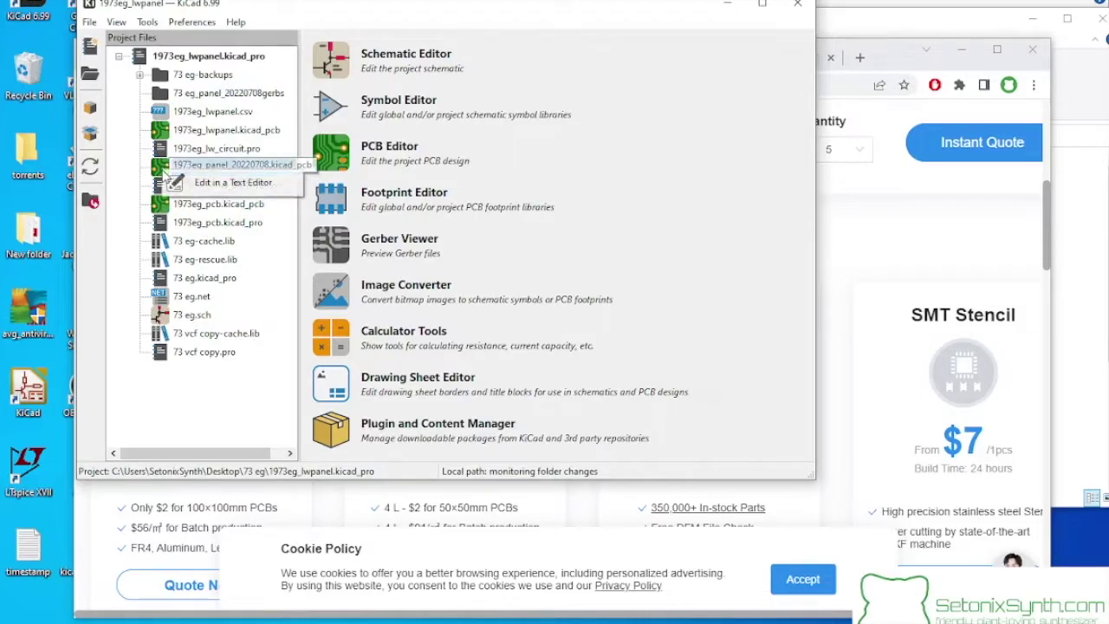
left_click(184, 151)
left_click(170, 206)
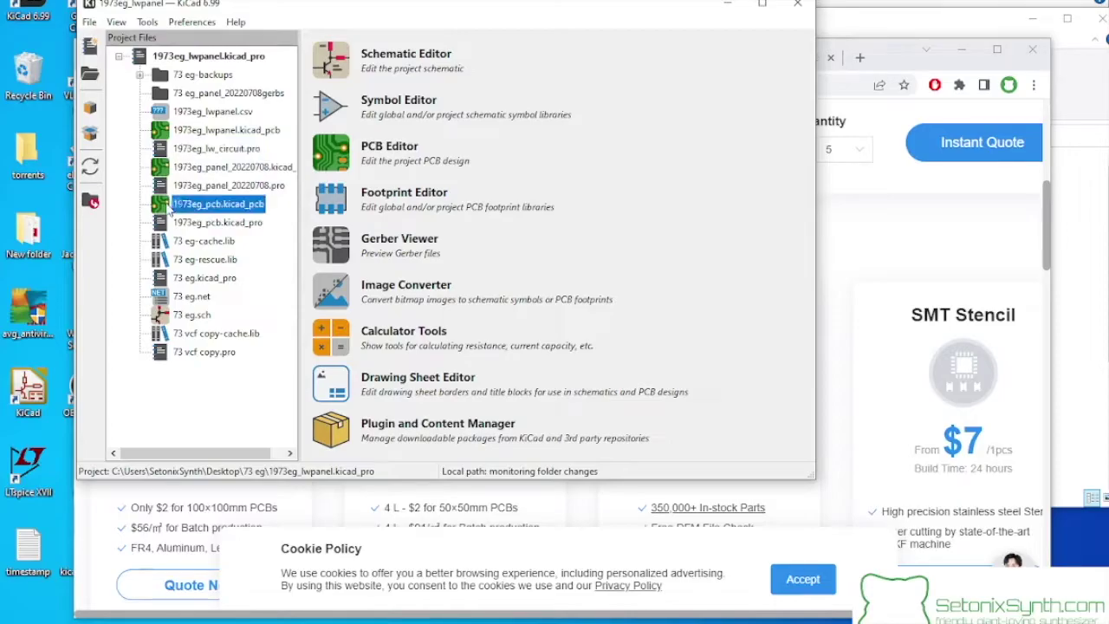
double_click(170, 206)
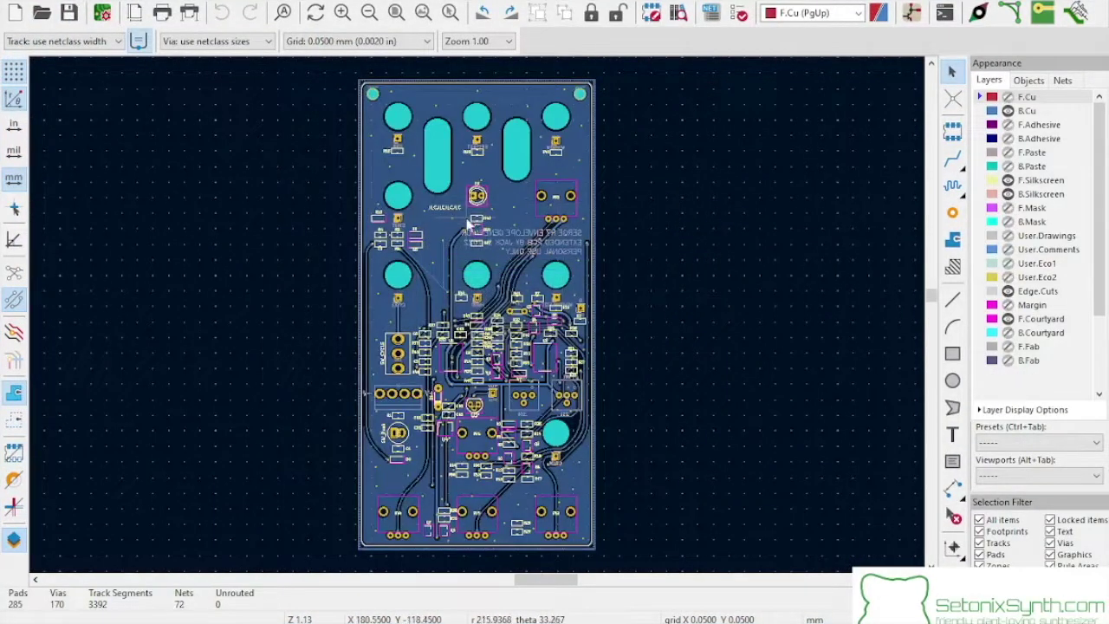
Step: Examine the back-copper tracks, vias, and component outlines and labels across the board, both close up and as a whole
scroll(468, 224, "up", 5)
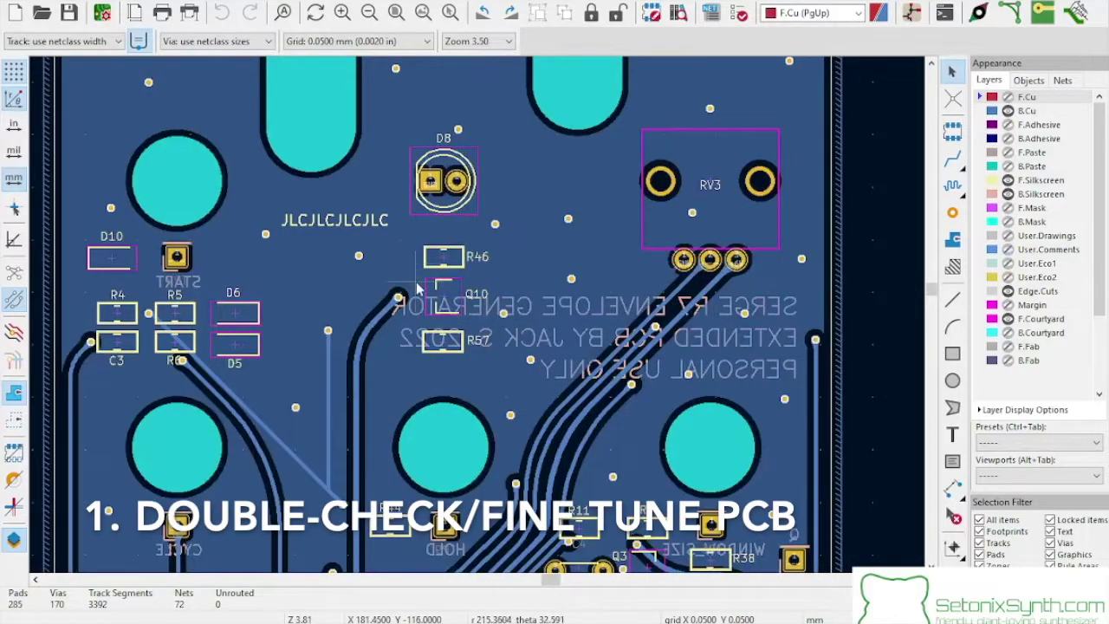
scroll(480, 319, "down", 5)
scroll(478, 321, "up", 2)
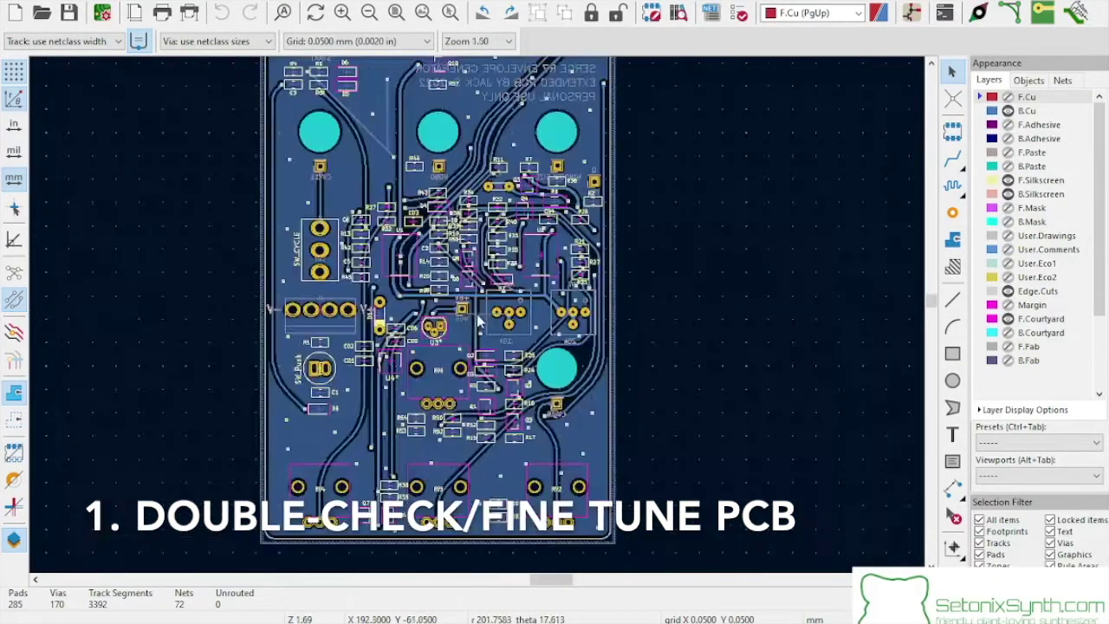
scroll(476, 314, "up", 4)
scroll(476, 314, "down", 4)
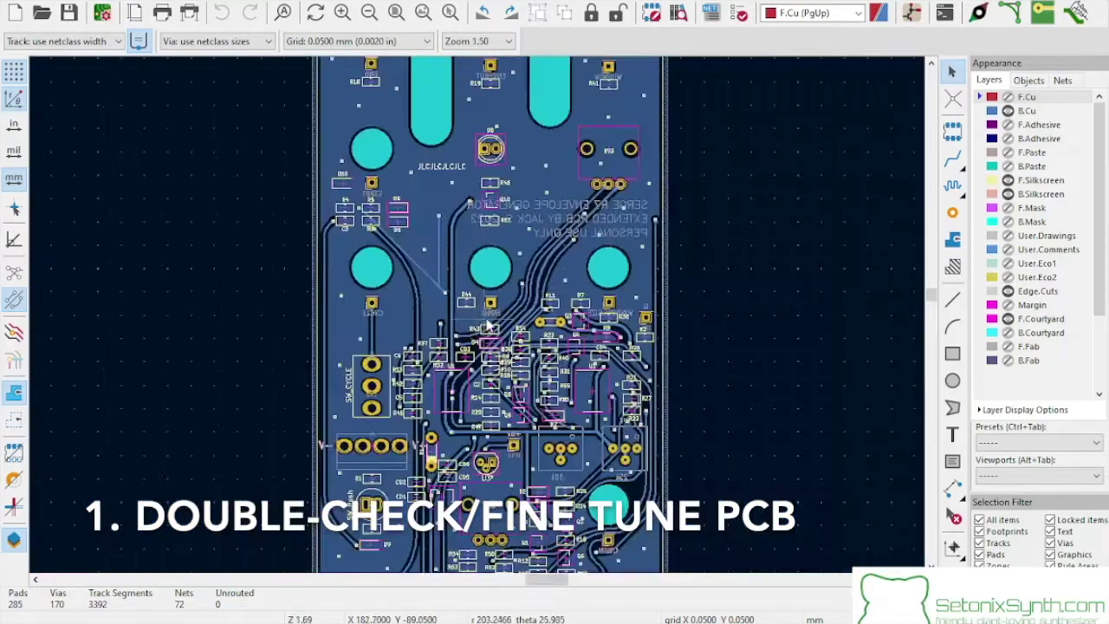
scroll(488, 325, "down", 3)
scroll(481, 323, "up", 10)
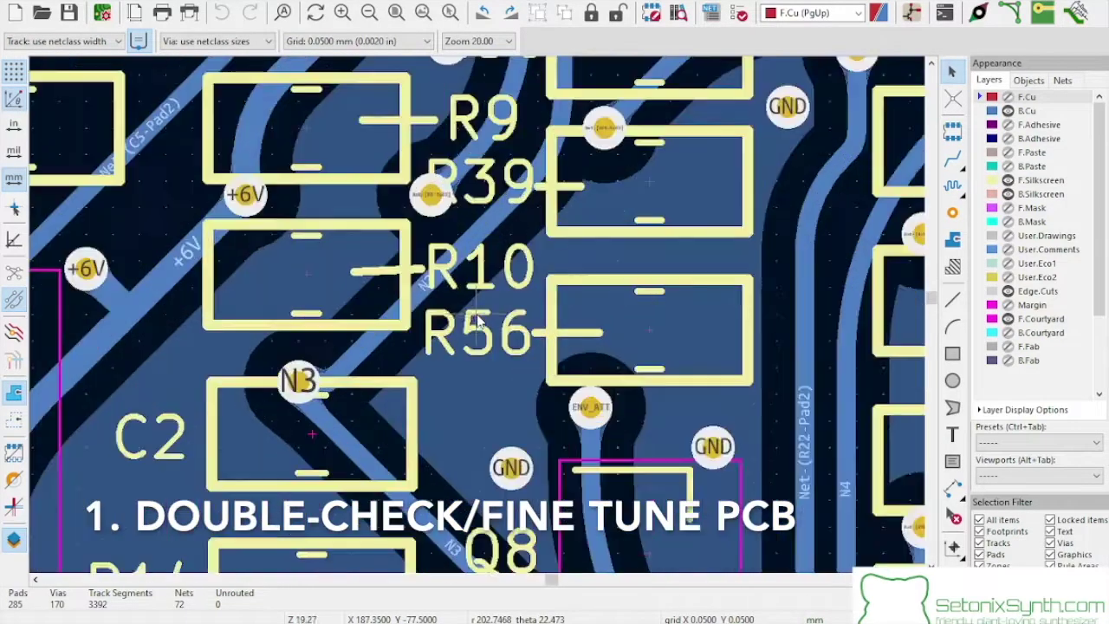
scroll(476, 321, "down", 8)
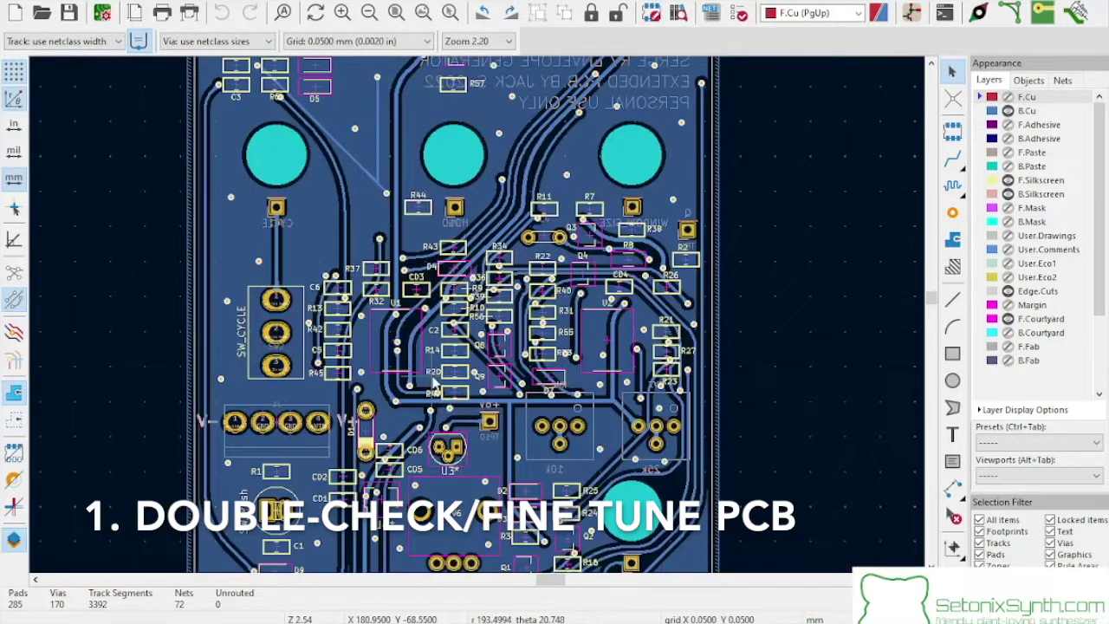
scroll(434, 384, "up", 6)
scroll(477, 313, "down", 8)
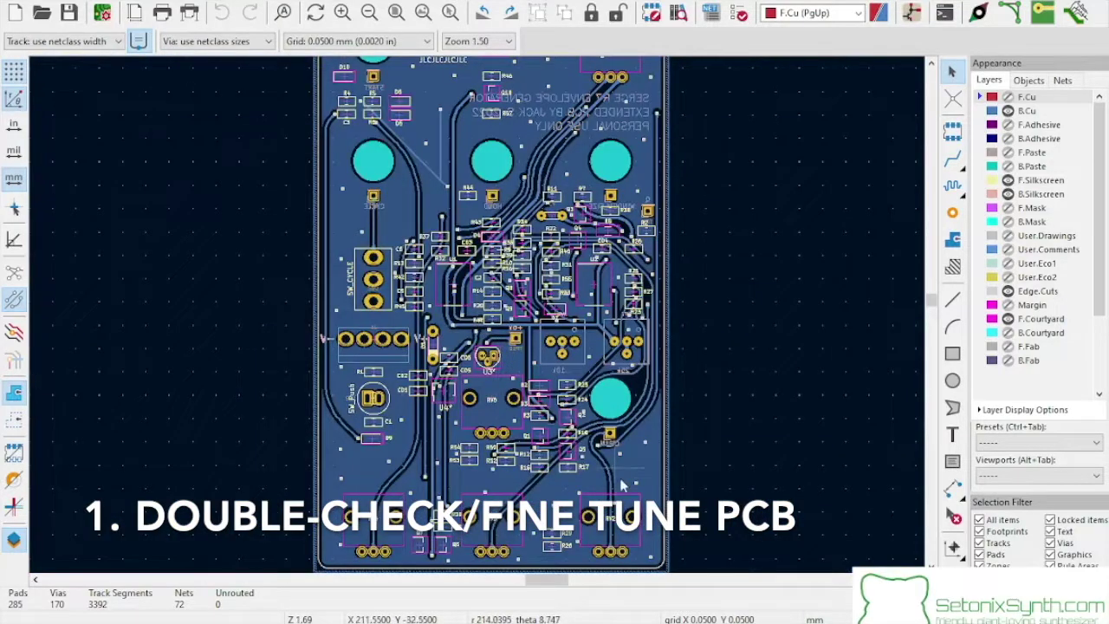
scroll(479, 321, "up", 10)
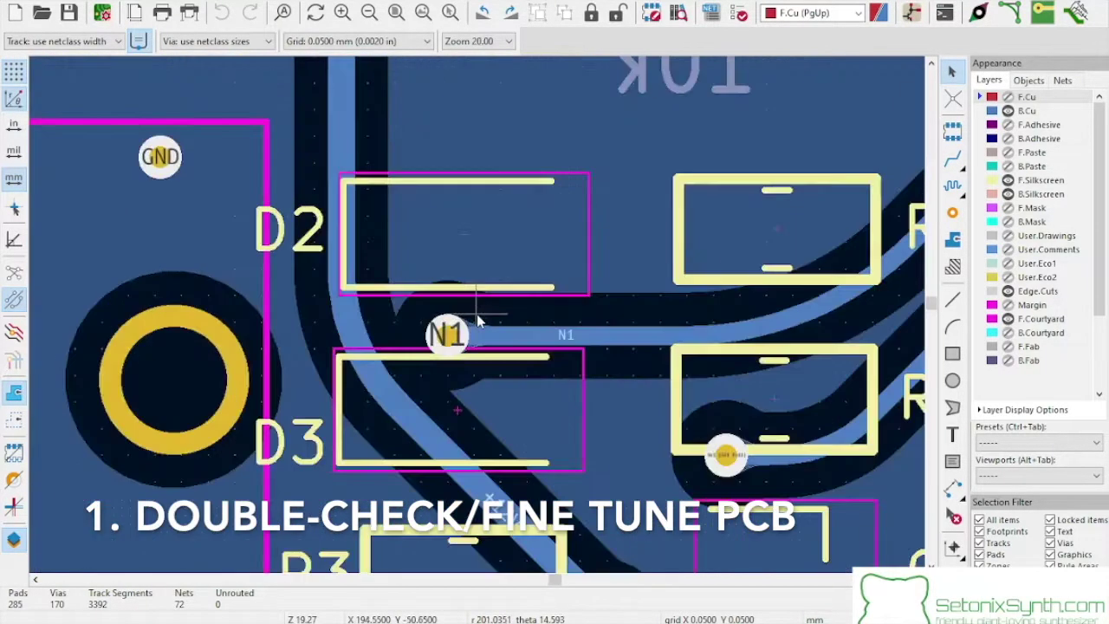
scroll(486, 319, "down", 10)
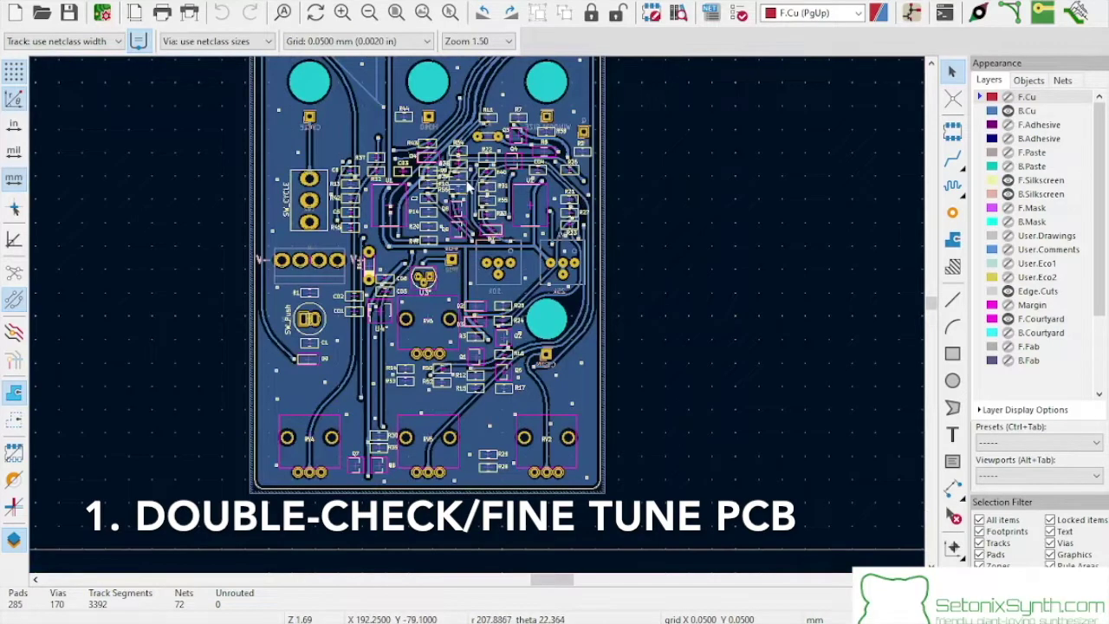
scroll(467, 184, "up", 6)
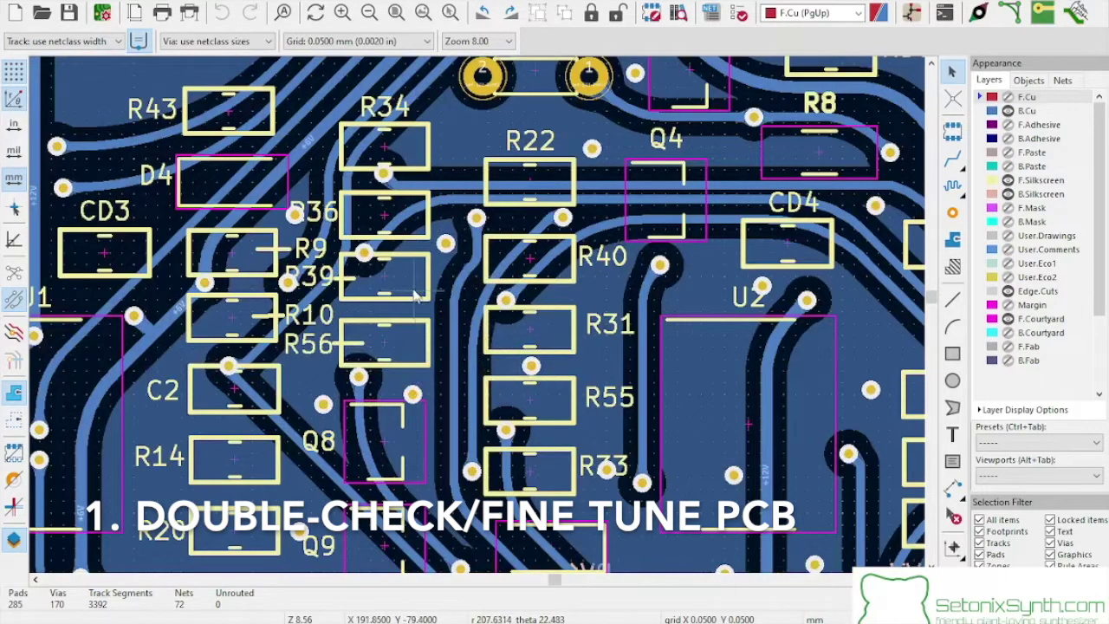
scroll(416, 295, "down", 6)
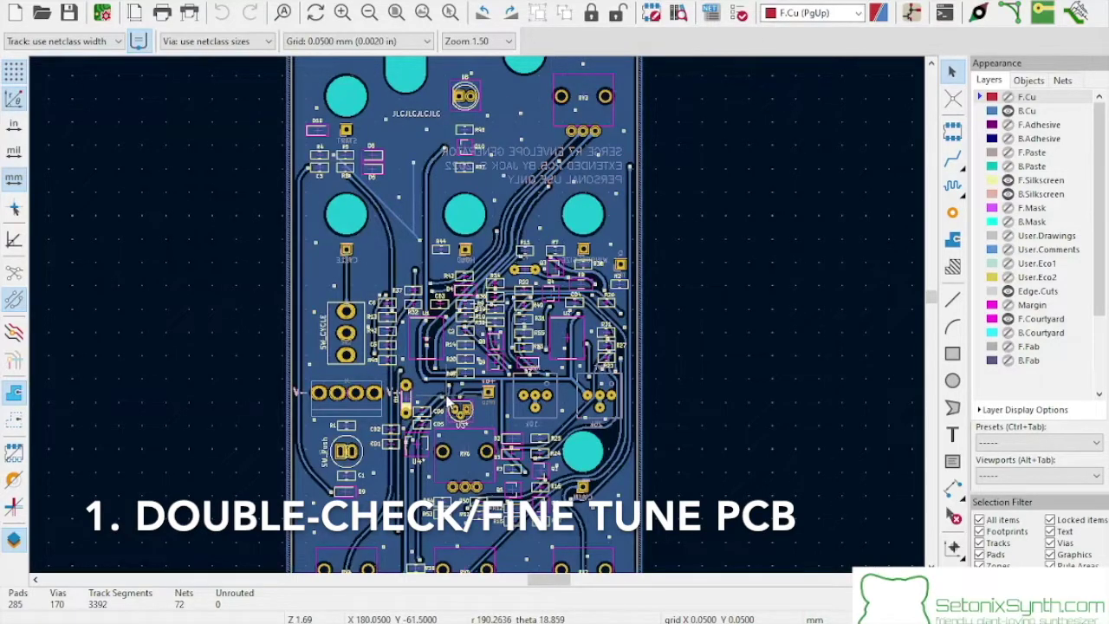
scroll(449, 404, "up", 10)
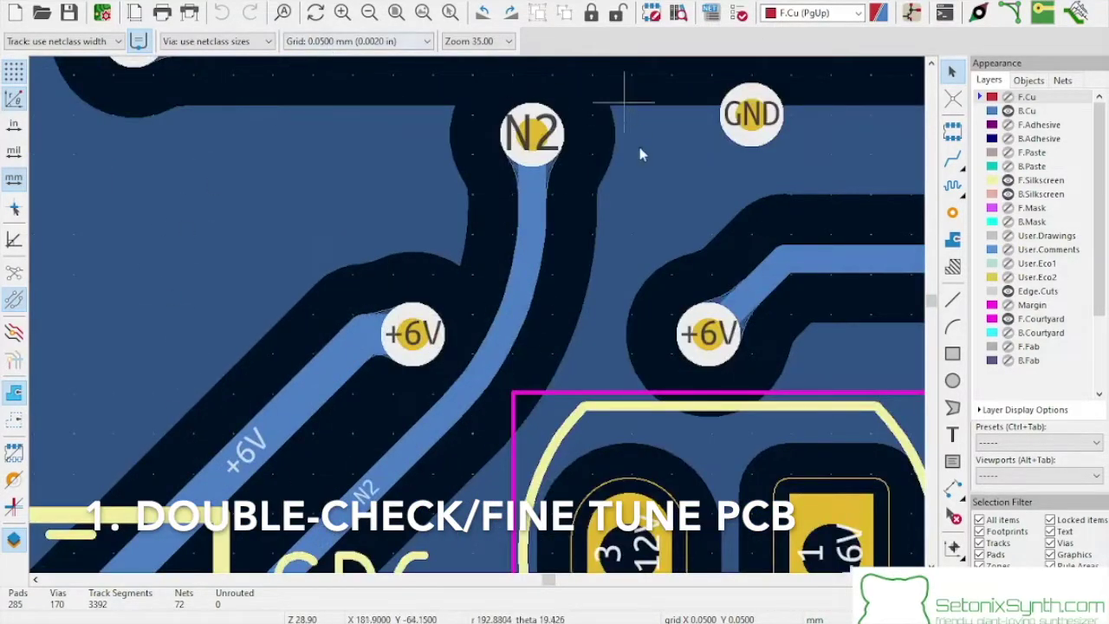
scroll(499, 264, "down", 4)
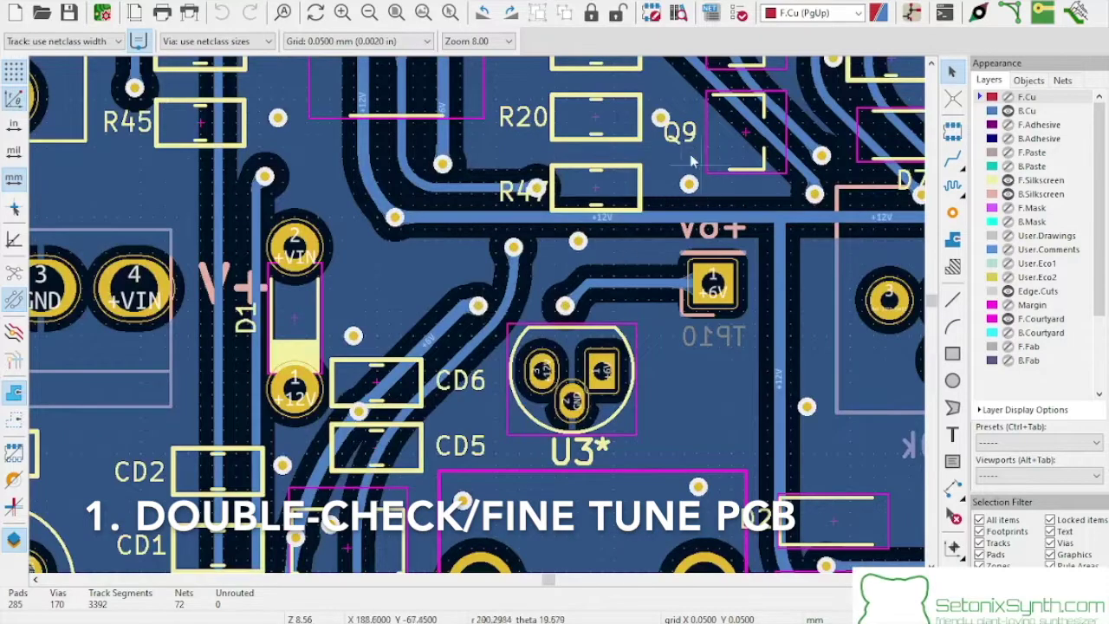
scroll(561, 346, "down", 3)
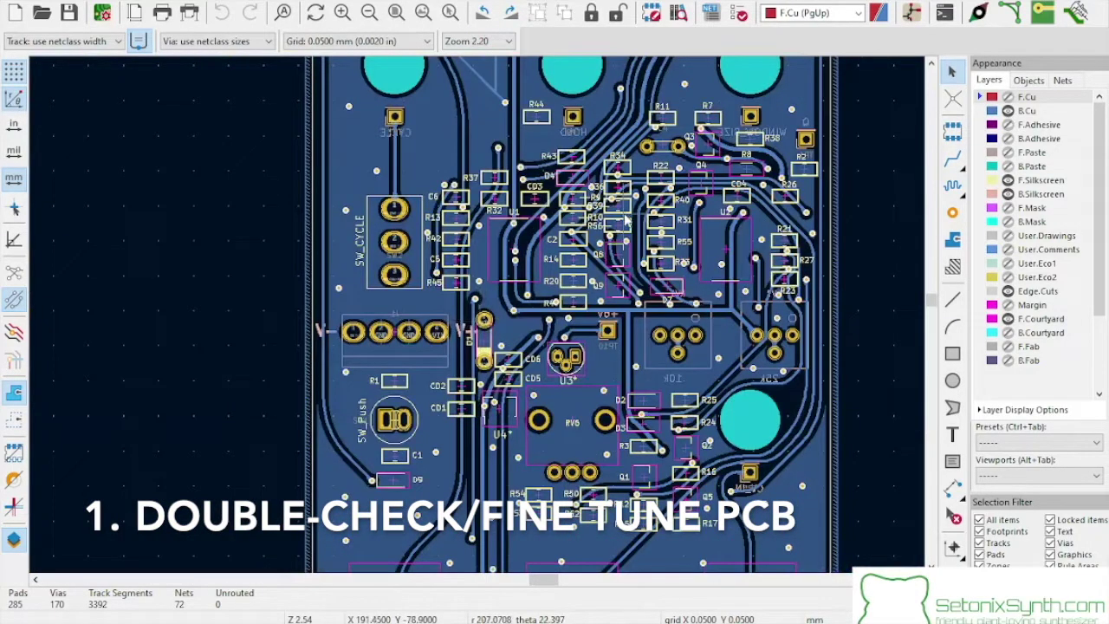
scroll(626, 220, "up", 4)
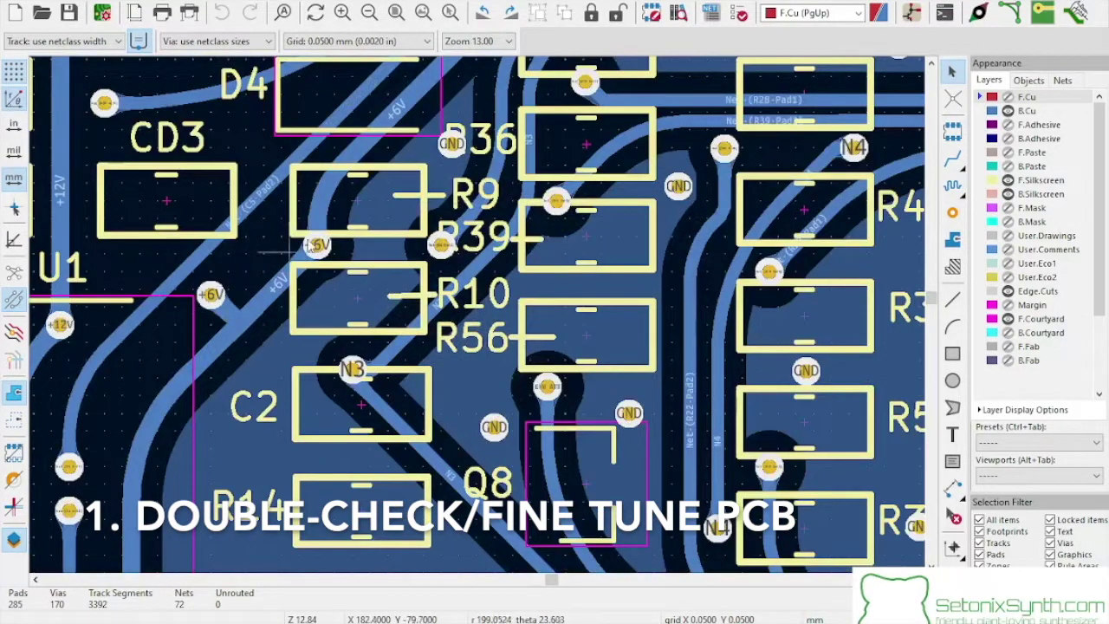
scroll(148, 404, "up", 6)
scroll(574, 265, "down", 3)
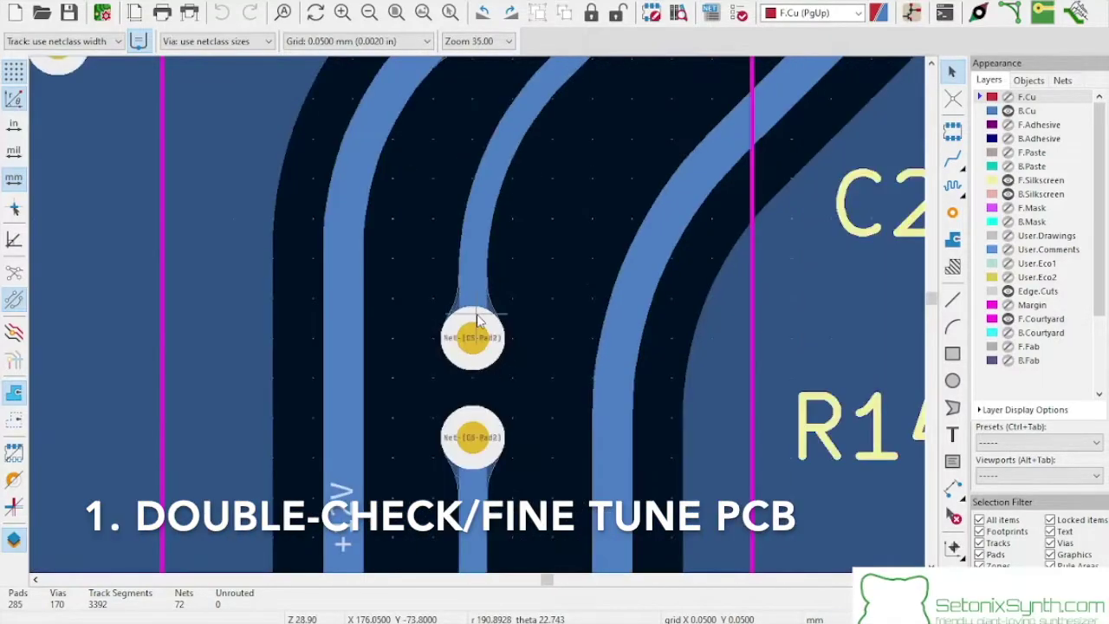
scroll(477, 320, "down", 5)
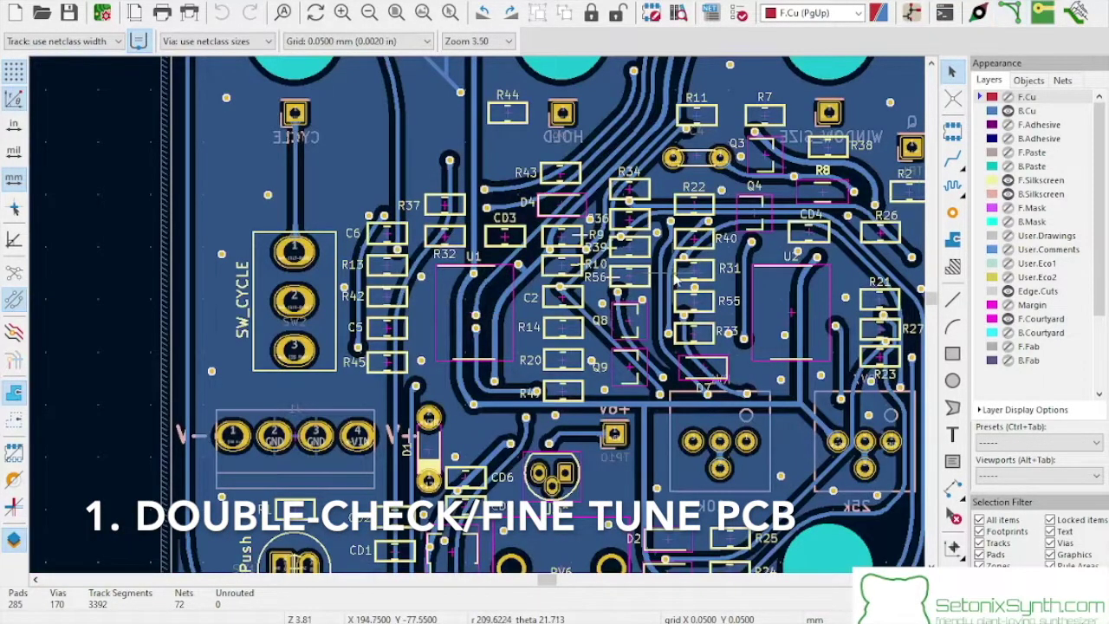
scroll(658, 277, "down", 5)
scroll(451, 303, "up", 5)
scroll(476, 311, "up", 4)
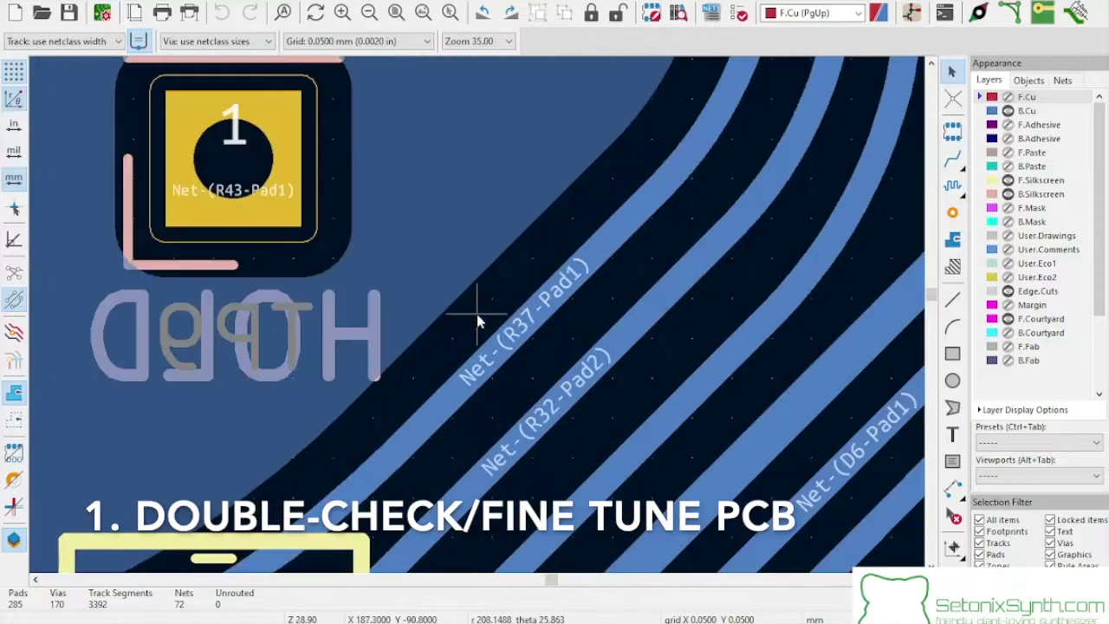
Step: Check the board's routing with both copper layers shown and B.Cu as the active layer
scroll(476, 312, "down", 7)
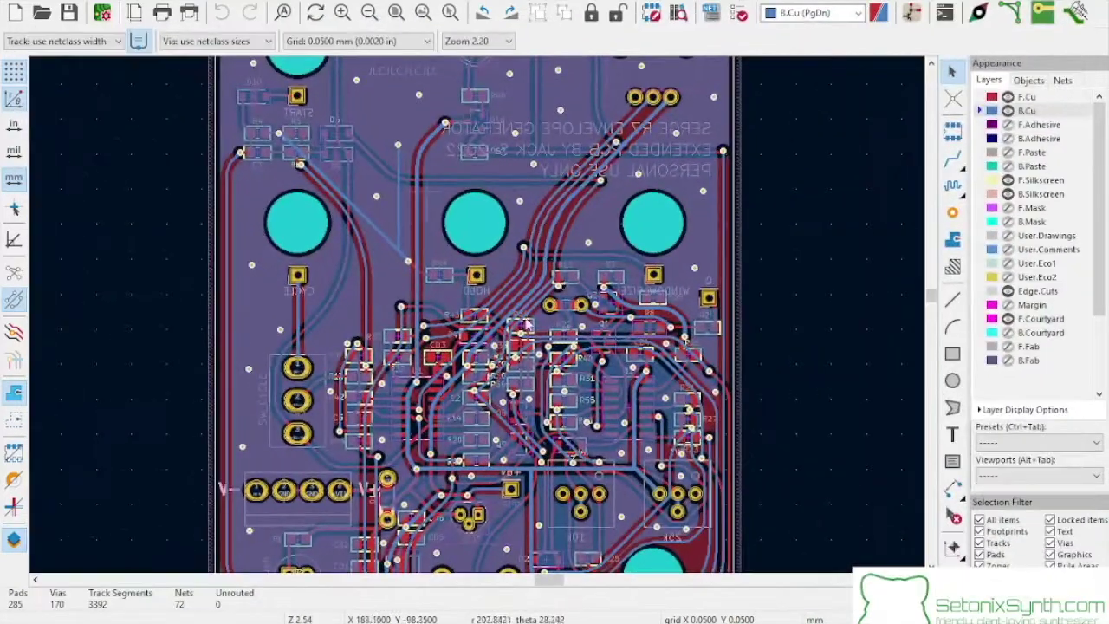
scroll(481, 321, "down", 2)
scroll(481, 320, "up", 6)
scroll(480, 314, "down", 10)
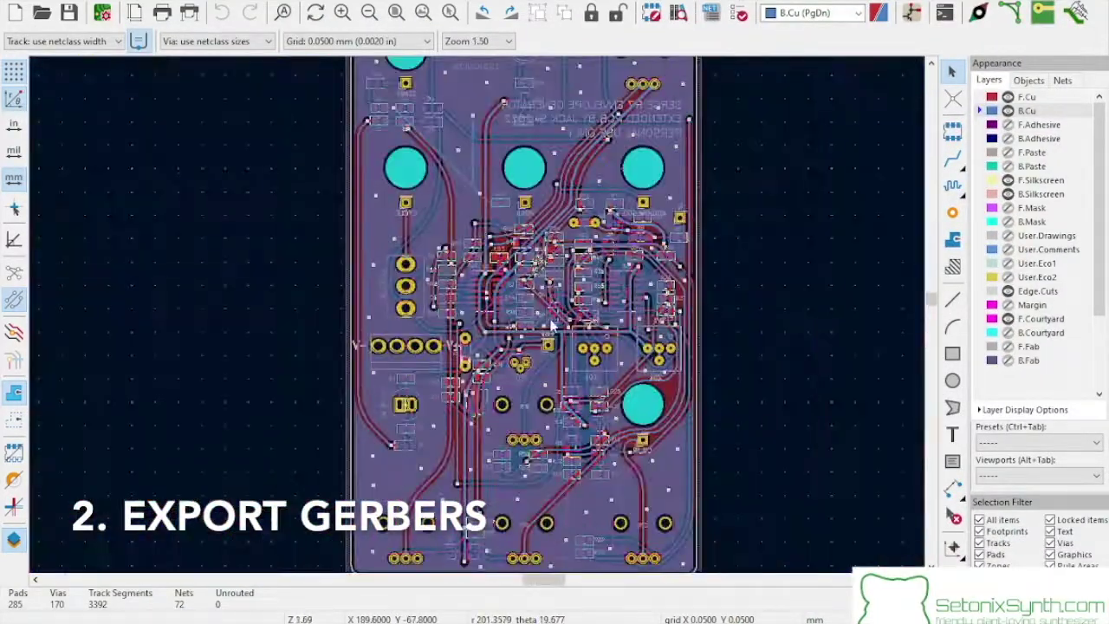
scroll(499, 313, "down", 3)
scroll(557, 298, "up", 3)
Step: Plot Gerber files of the front and back copper, paste, silkscreen and mask layers plus Edge.Cuts into the gerbs/ directory
left_click(17, 3)
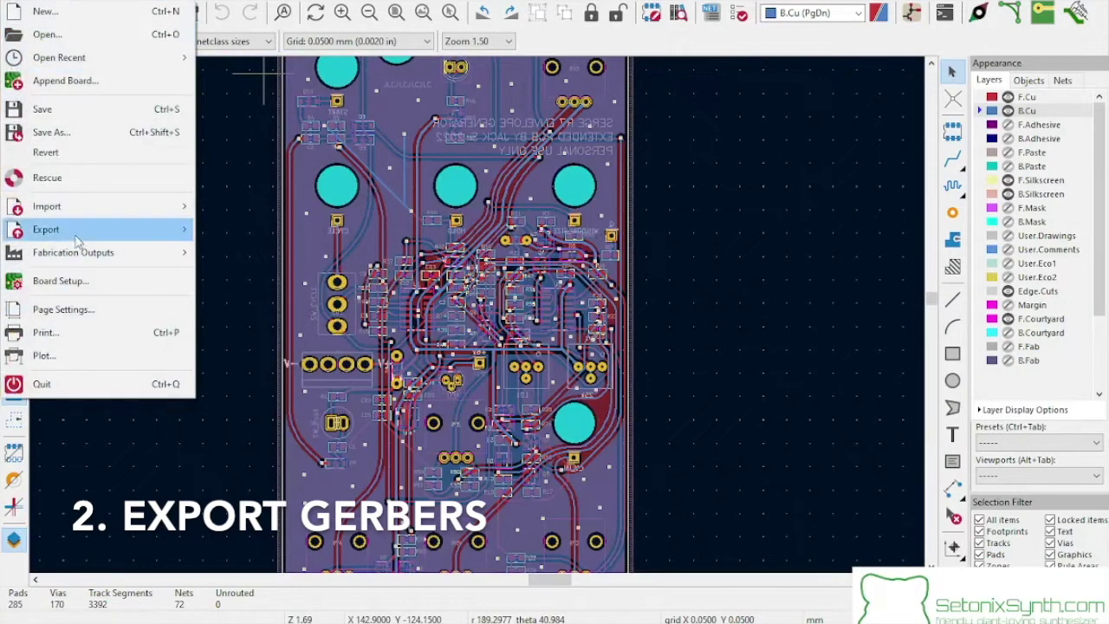
mouse_move(76, 235)
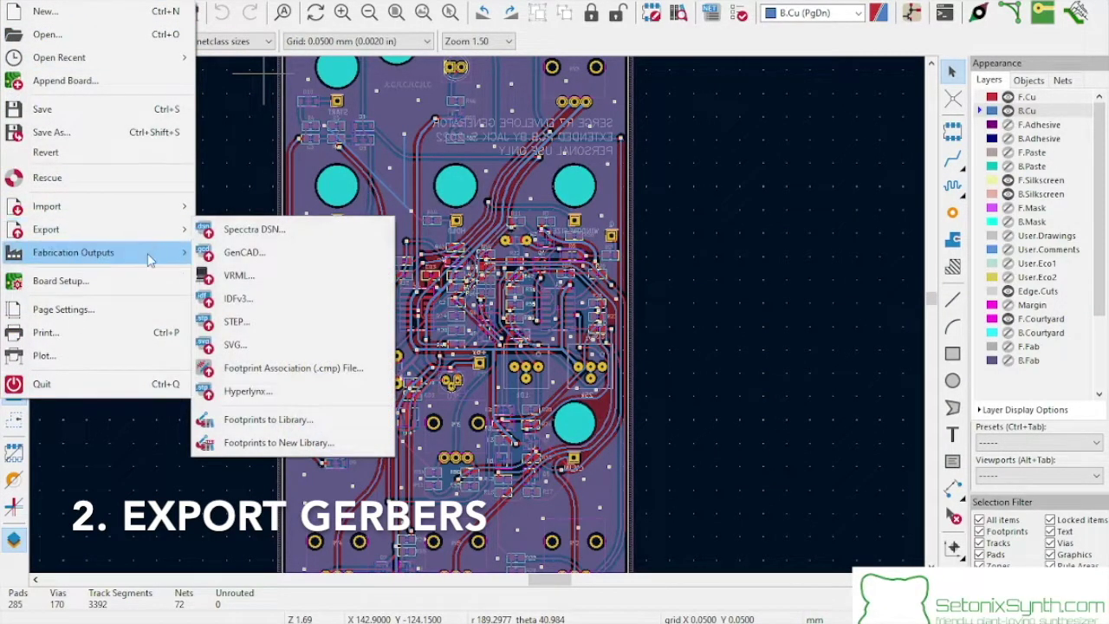
left_click(251, 253)
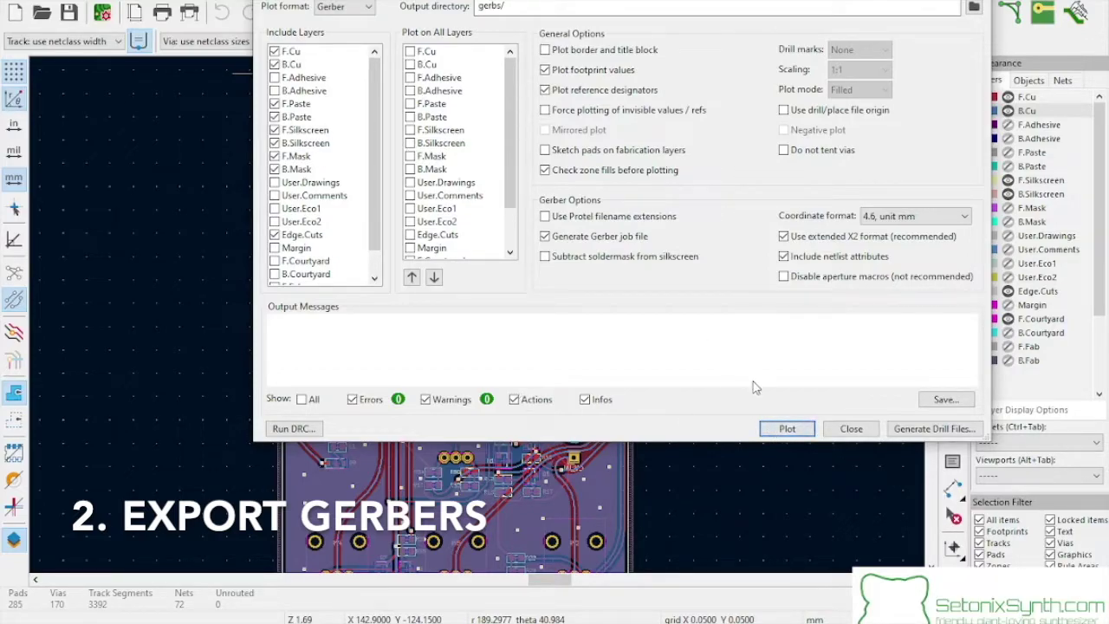
left_click(780, 430)
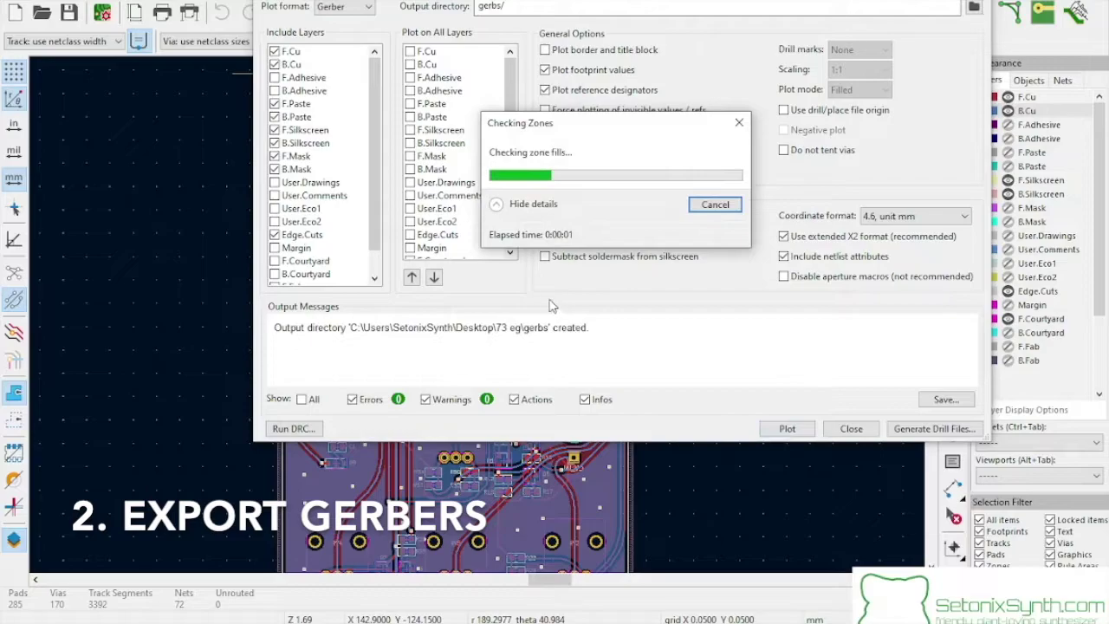
left_click(625, 214)
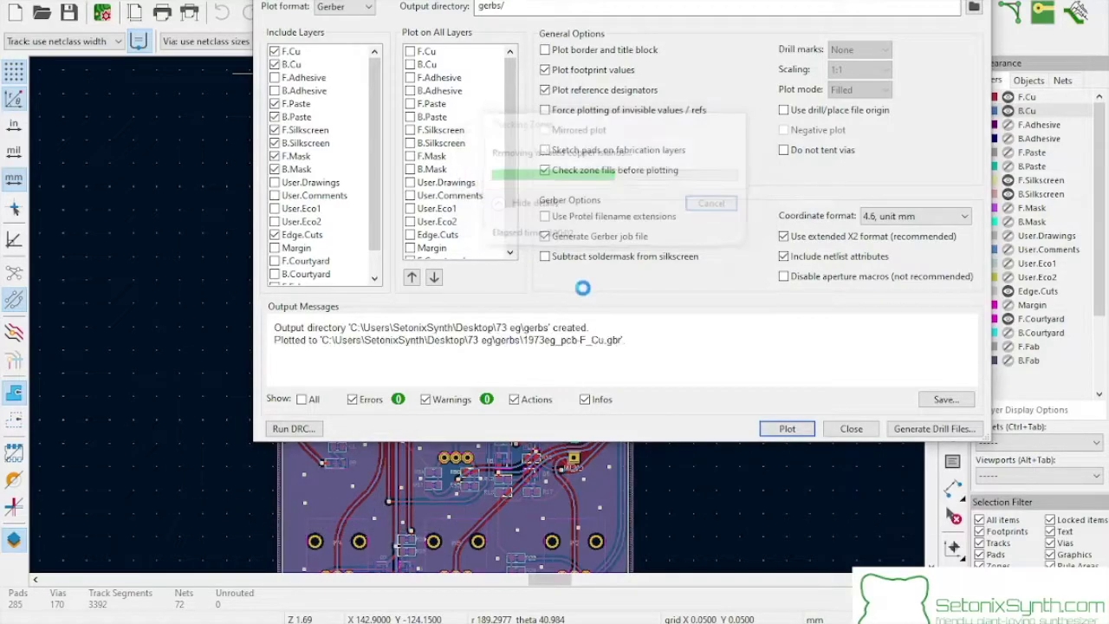
scroll(715, 350, "up", 5)
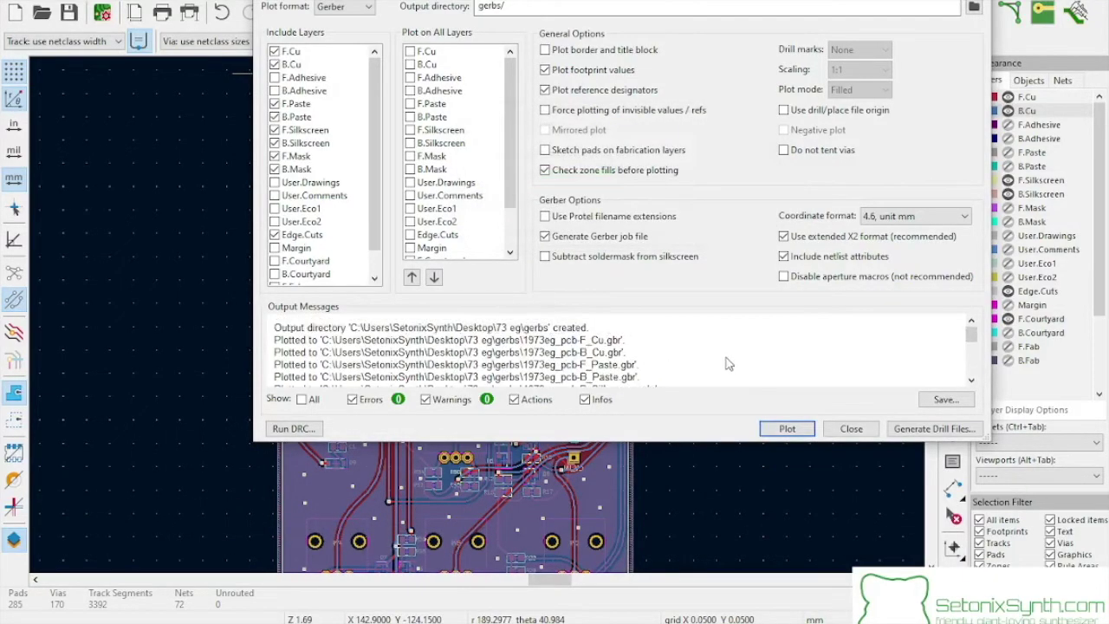
left_click(856, 433)
Step: Refill all copper zones on the board and plot the Gerber files into the gerbs/ directory again
key("b")
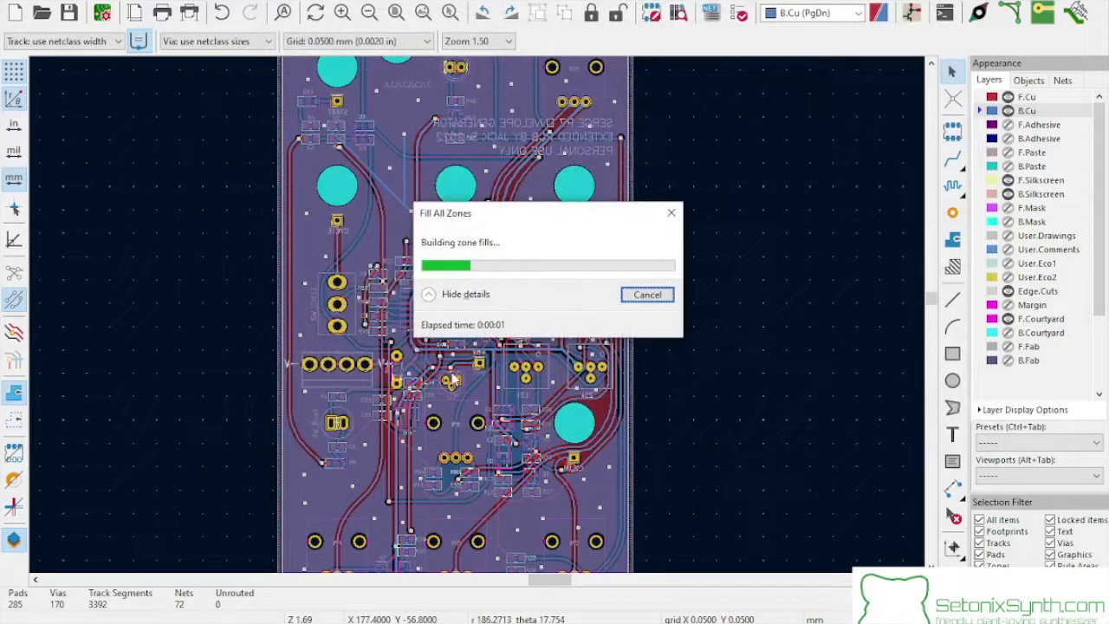
scroll(427, 282, "up", 2)
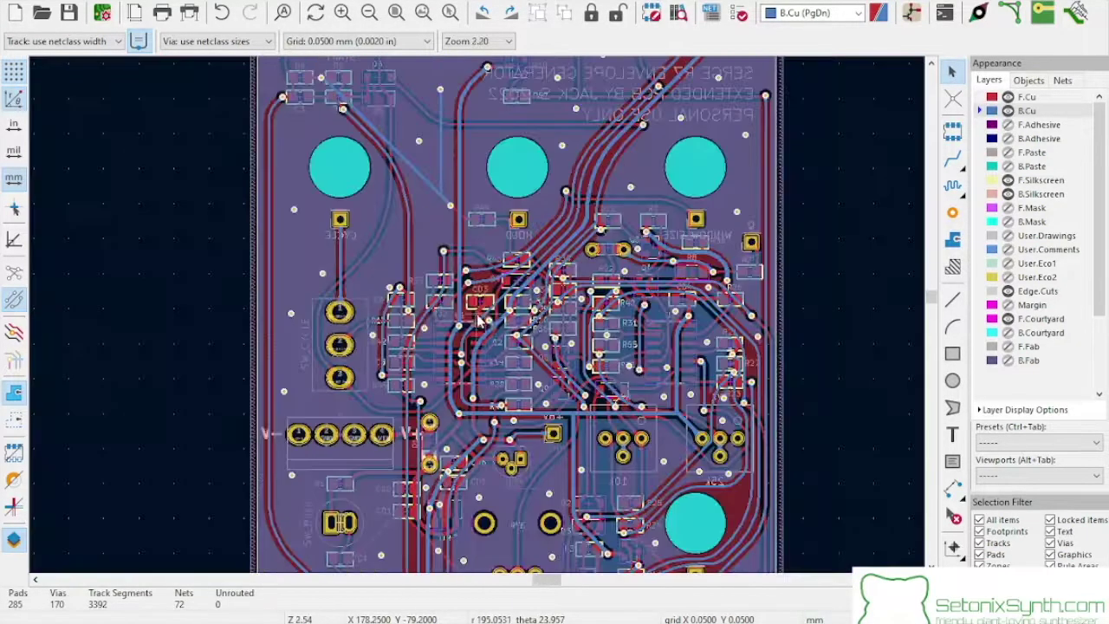
left_click(13, 1)
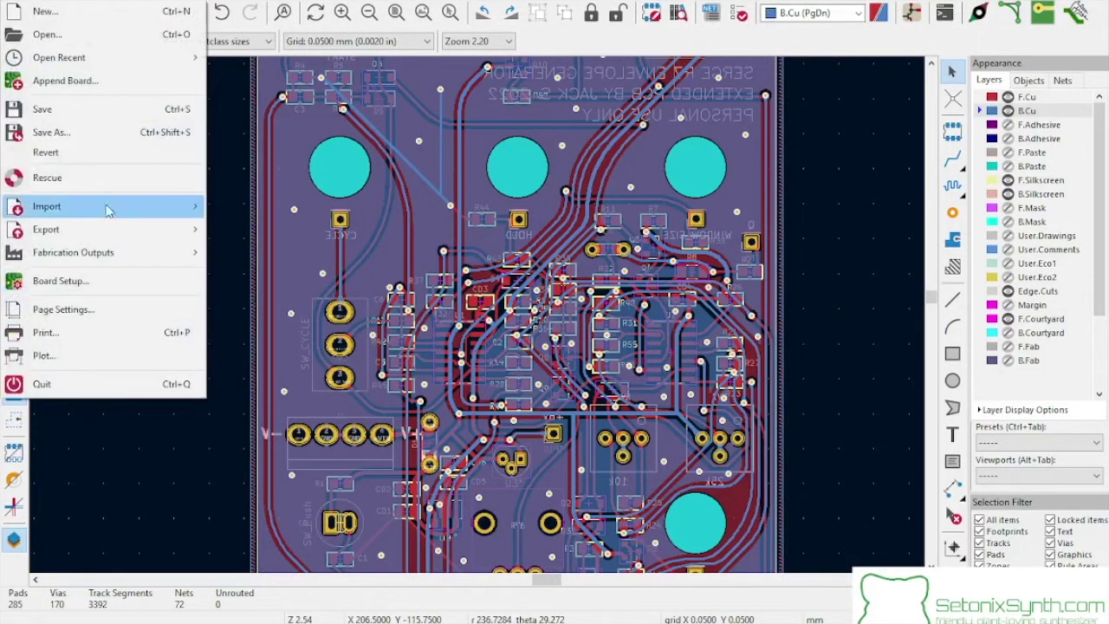
mouse_move(173, 253)
left_click(239, 259)
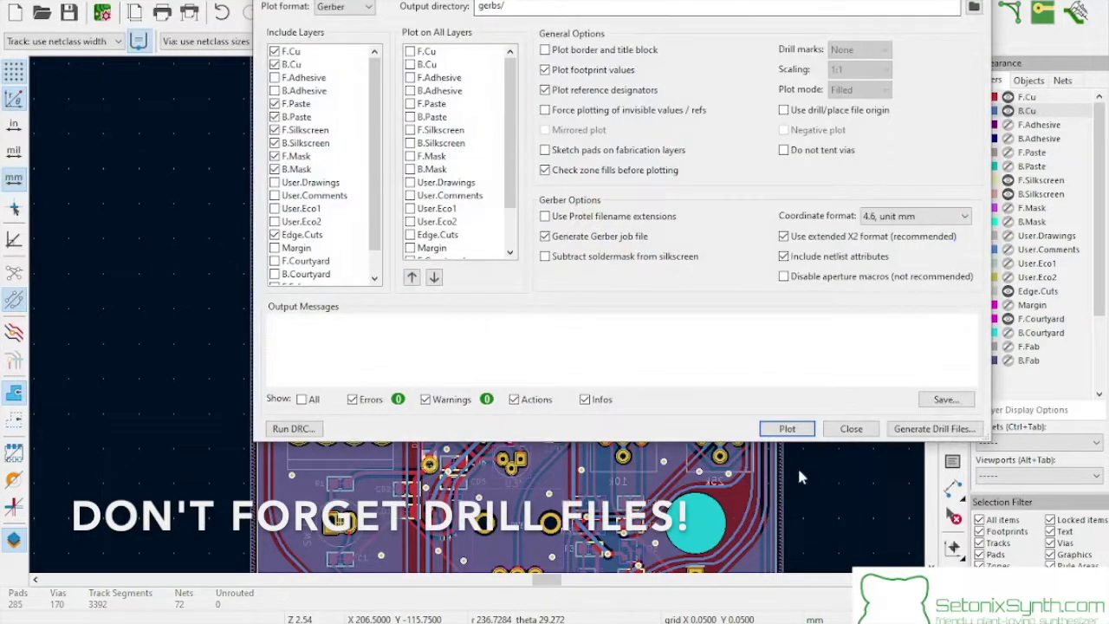
left_click(787, 428)
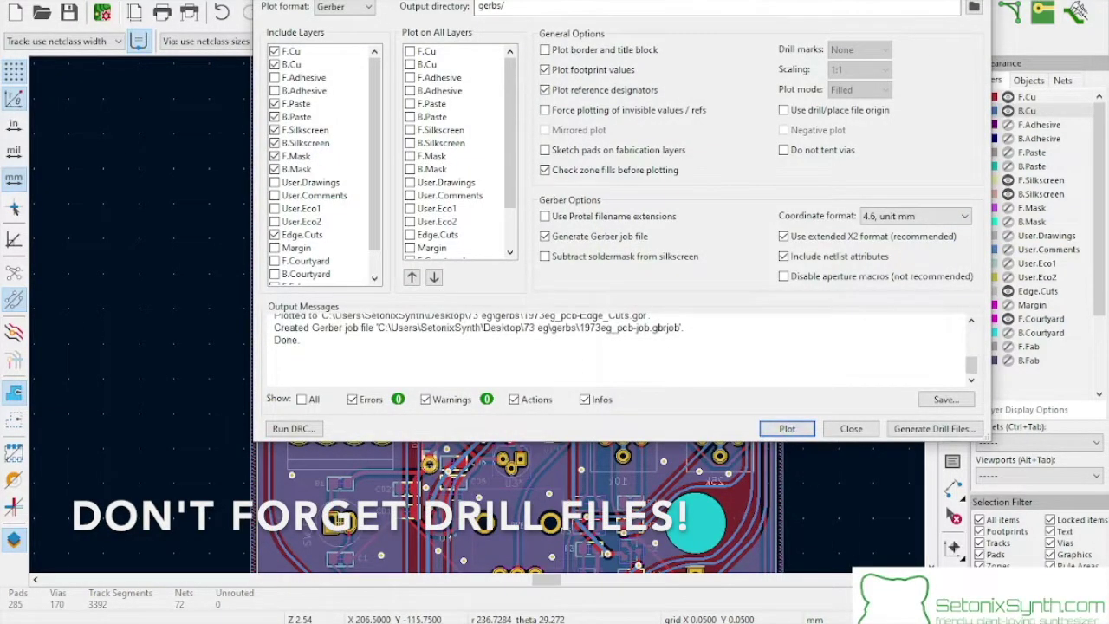
key("Escape")
Step: Switch to the 73 eg folder in File Explorer and check its subfolders, including 1973eg_pcbgerbs, for the plotted files
mouse_move(450, 622)
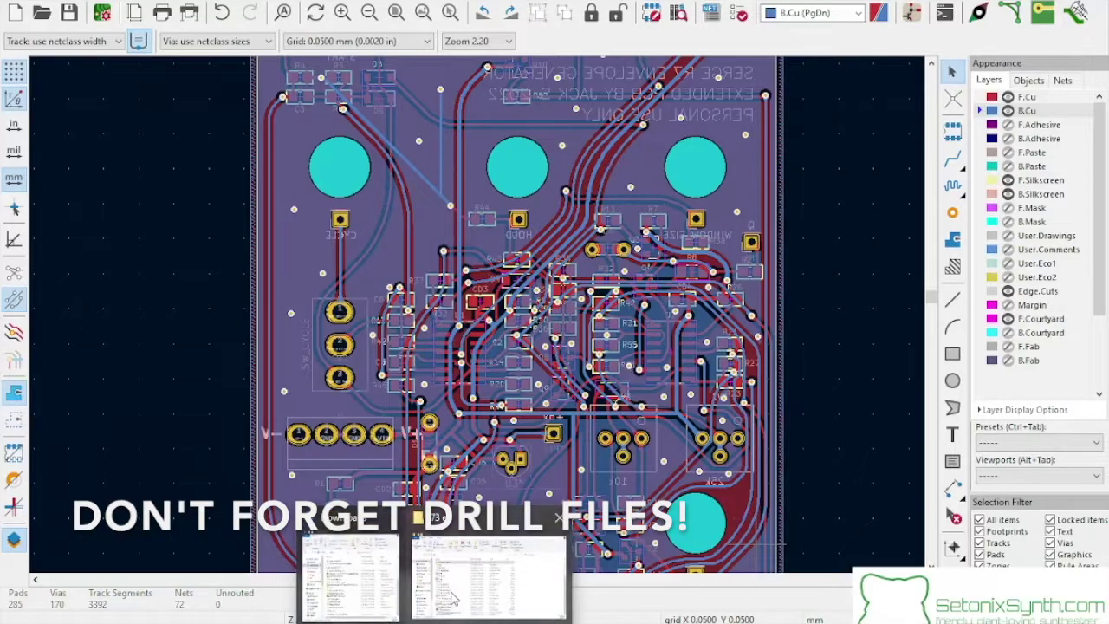
left_click(451, 595)
double_click(375, 182)
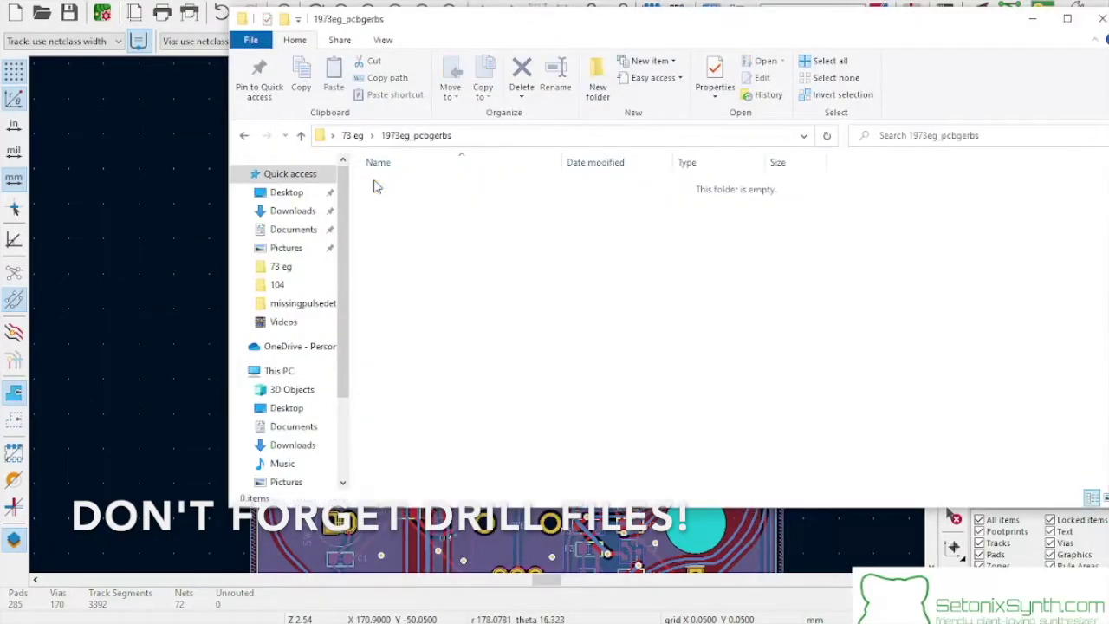
left_click(245, 136)
double_click(388, 233)
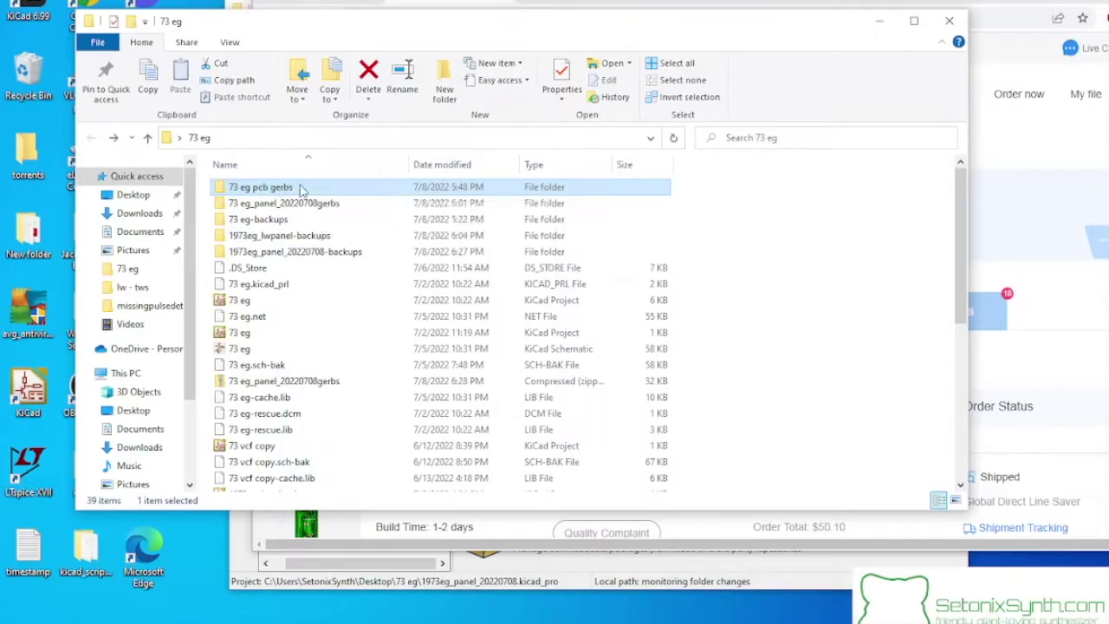
Step: Compress the 73 eg pcb gerbs folder into a zip file with the same name
right_click(301, 187)
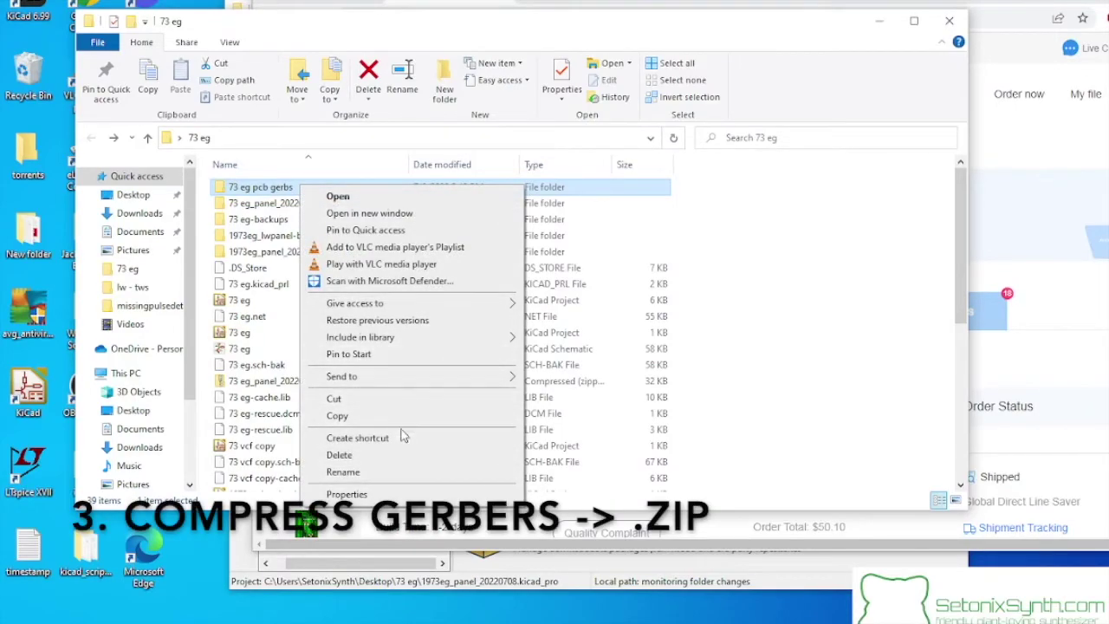
mouse_move(417, 382)
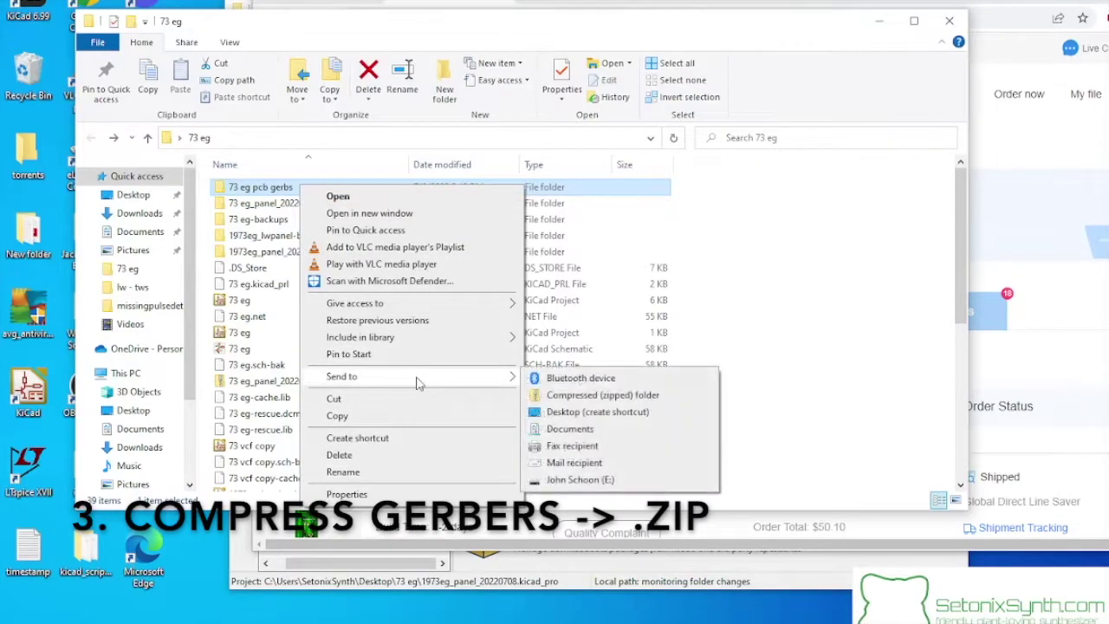
left_click(582, 397)
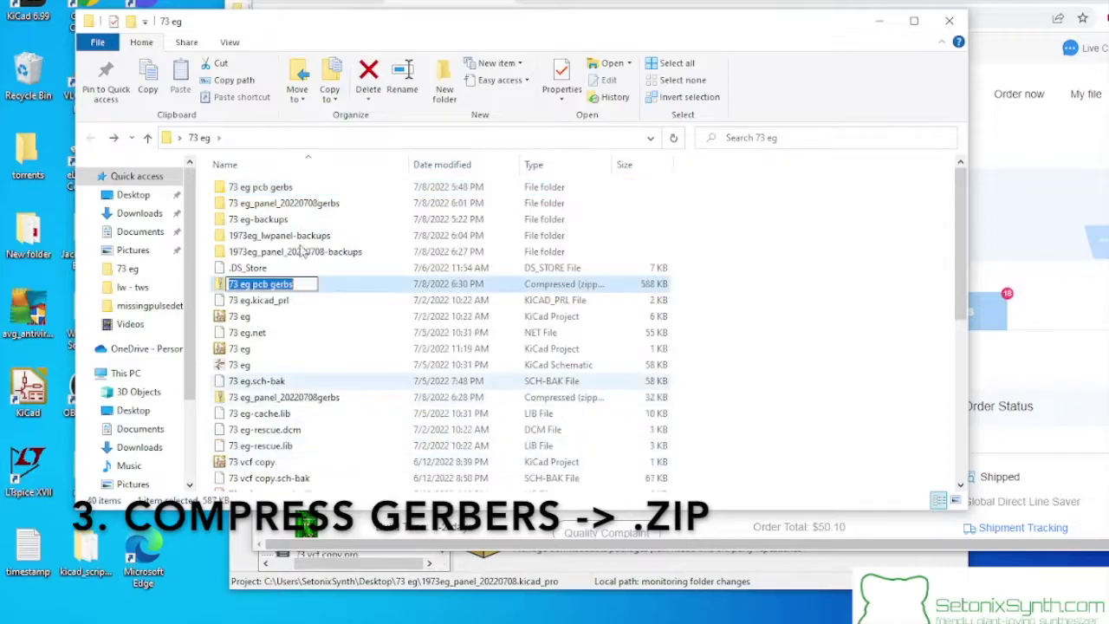
key("Return")
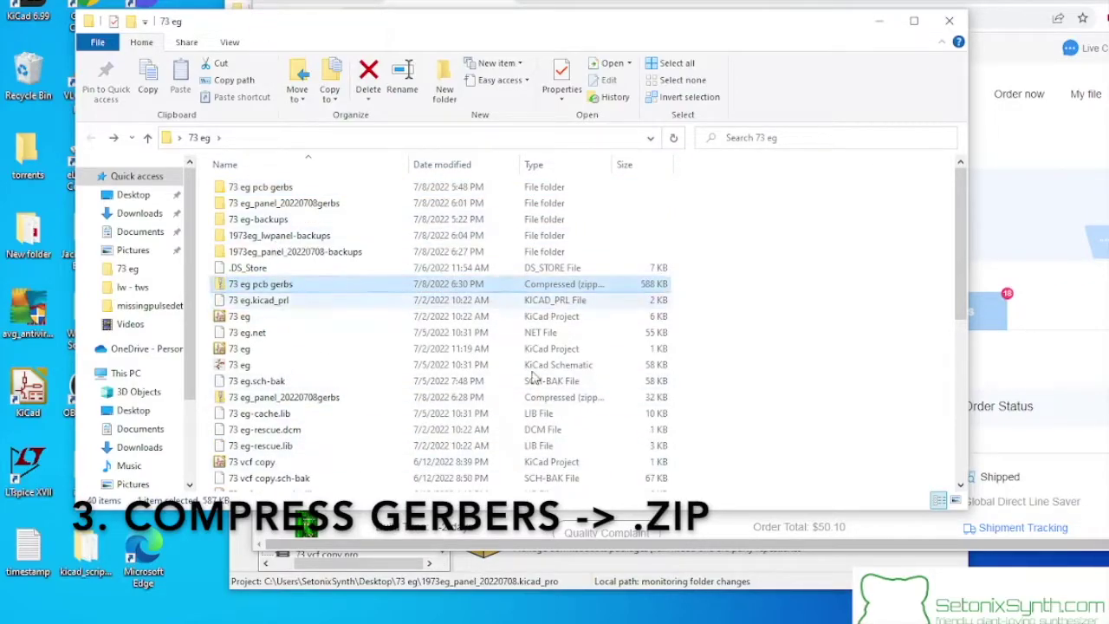
Step: Switch to the JLCPCB site in the browser, start a new order and upload the zipped 73 eg pcb gerbs file
left_click(1040, 248)
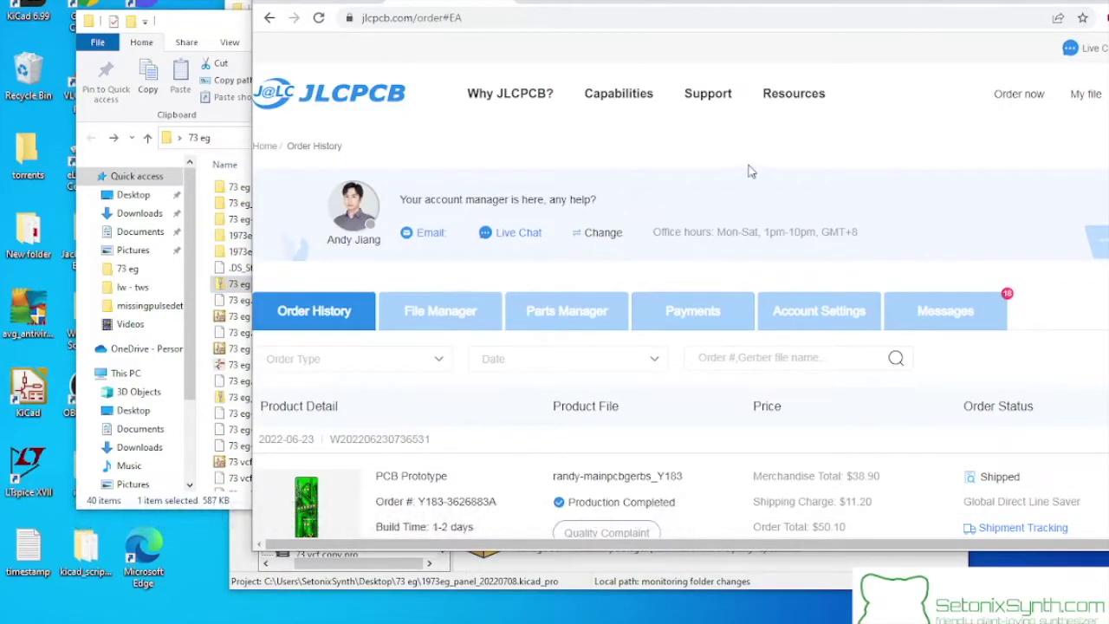
left_click(1020, 97)
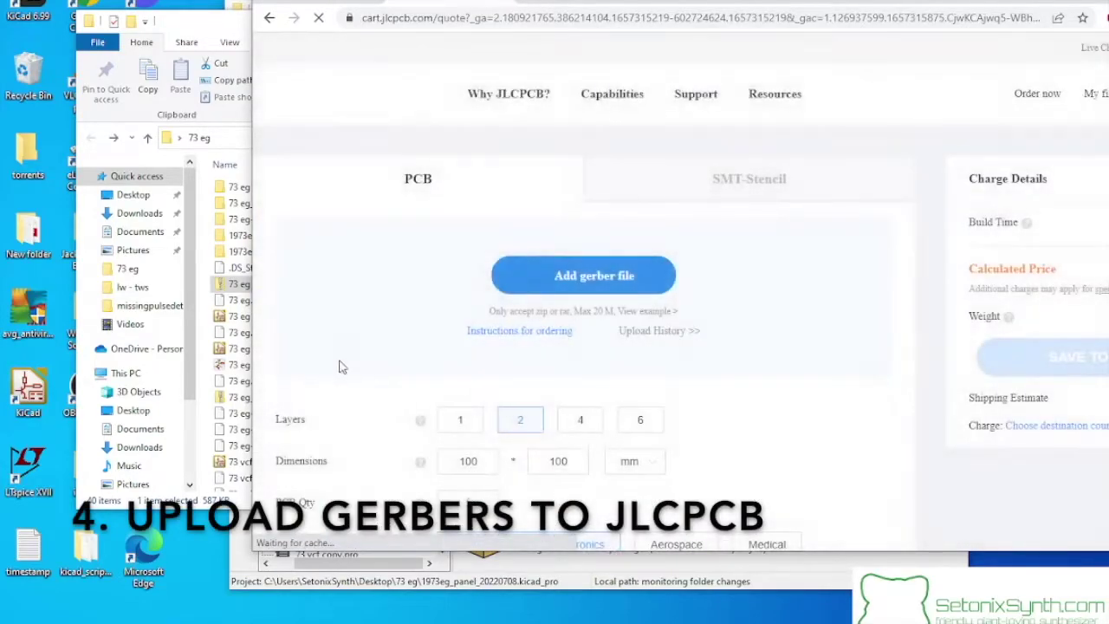
left_click(594, 275)
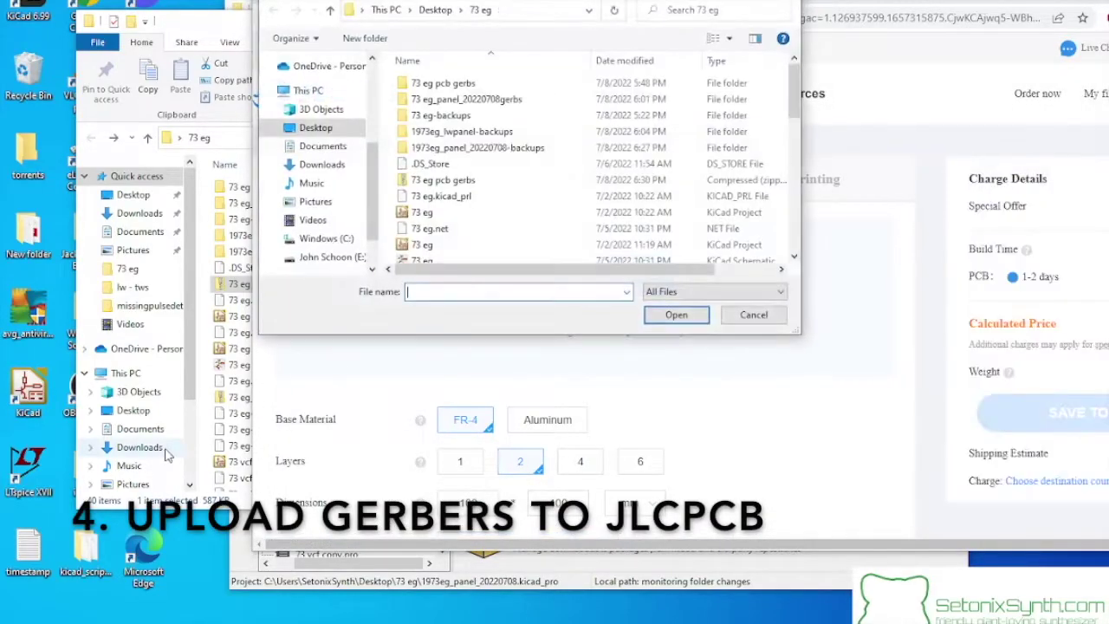
scroll(470, 223, "down", 5)
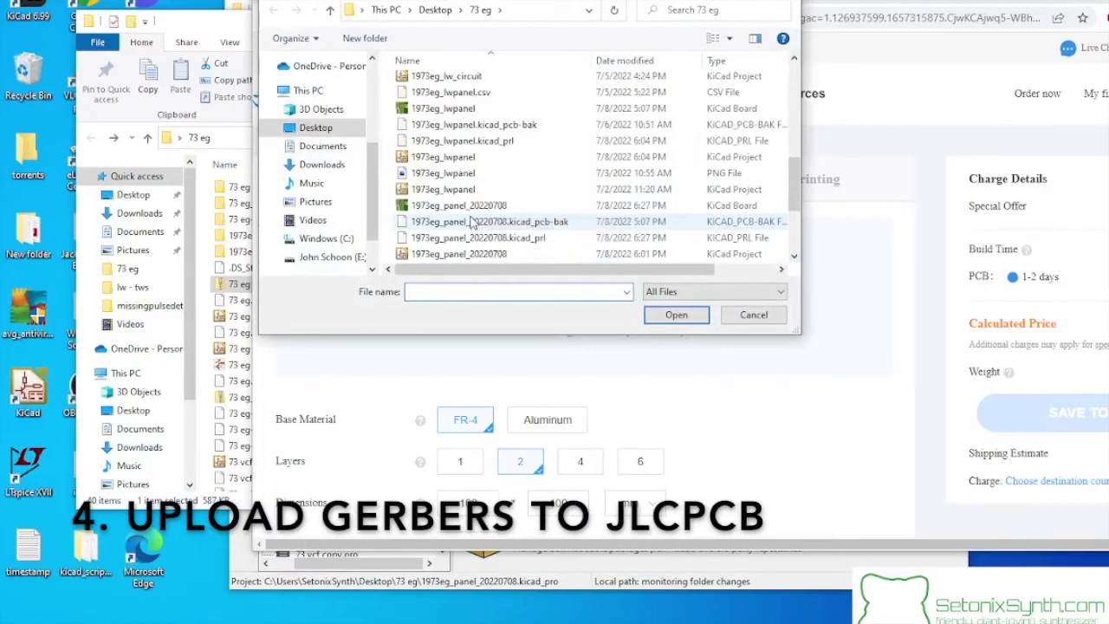
scroll(471, 223, "up", 5)
scroll(472, 222, "down", 1)
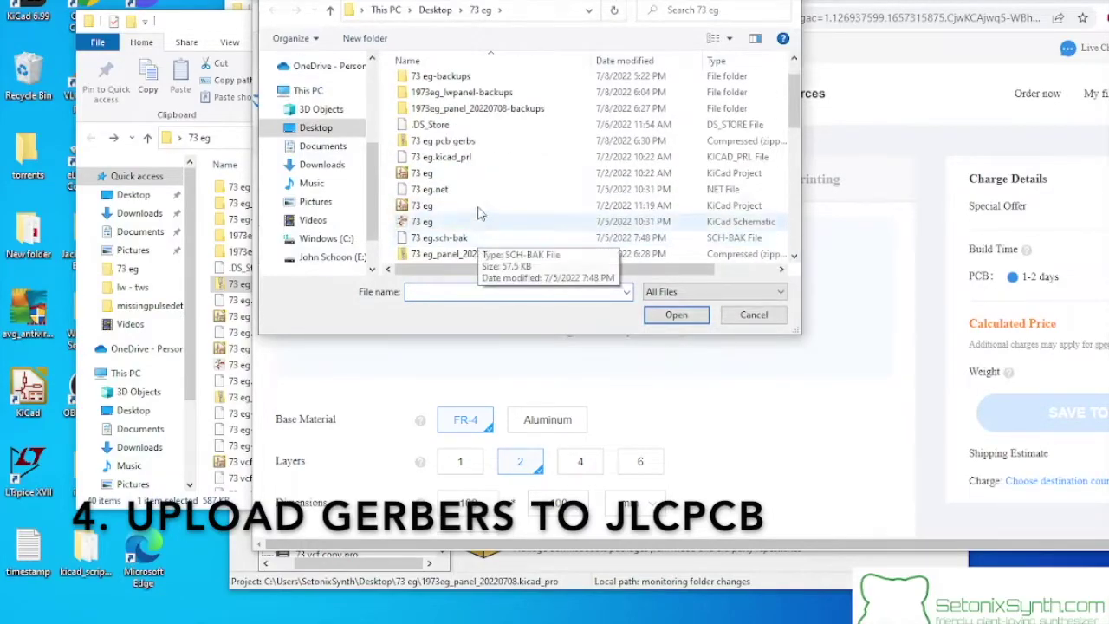
left_click(490, 141)
left_click(677, 315)
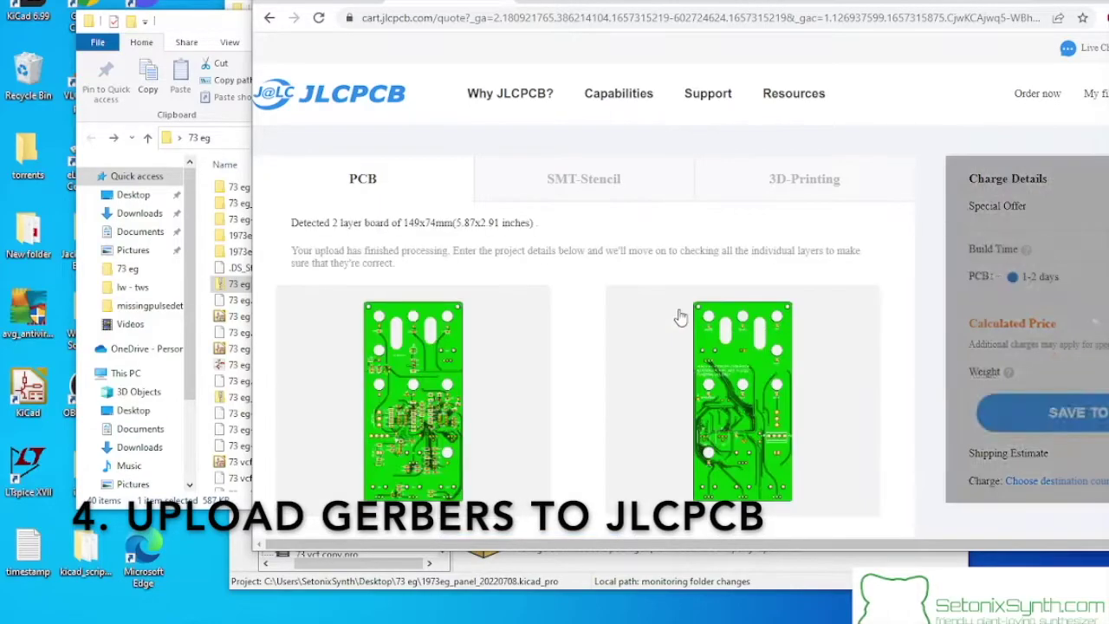
Step: Set the PCB surface finish to LeadFree HASL-RoHS and the Remove Order Number option to Specify a location
scroll(546, 368, "down", 3)
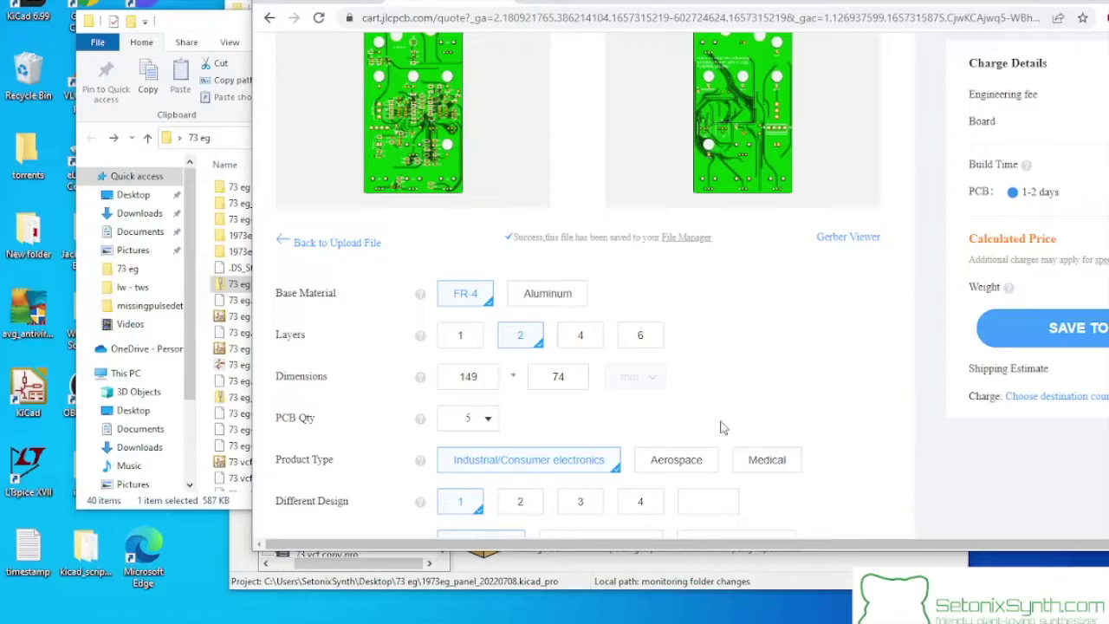
scroll(743, 374, "down", 1)
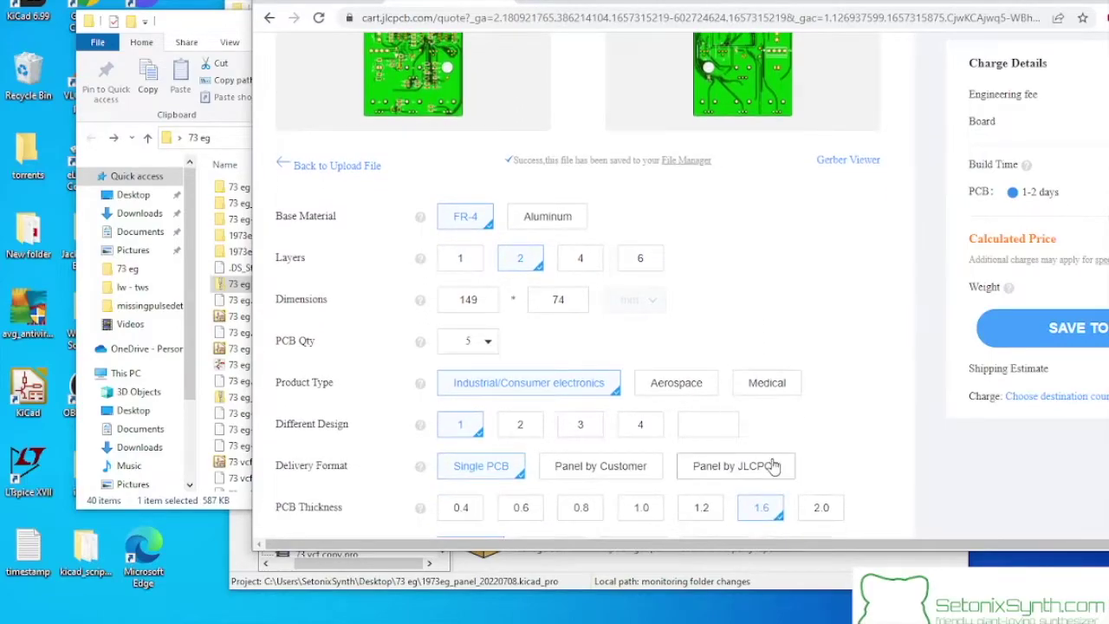
scroll(772, 460, "down", 3)
left_click(714, 441)
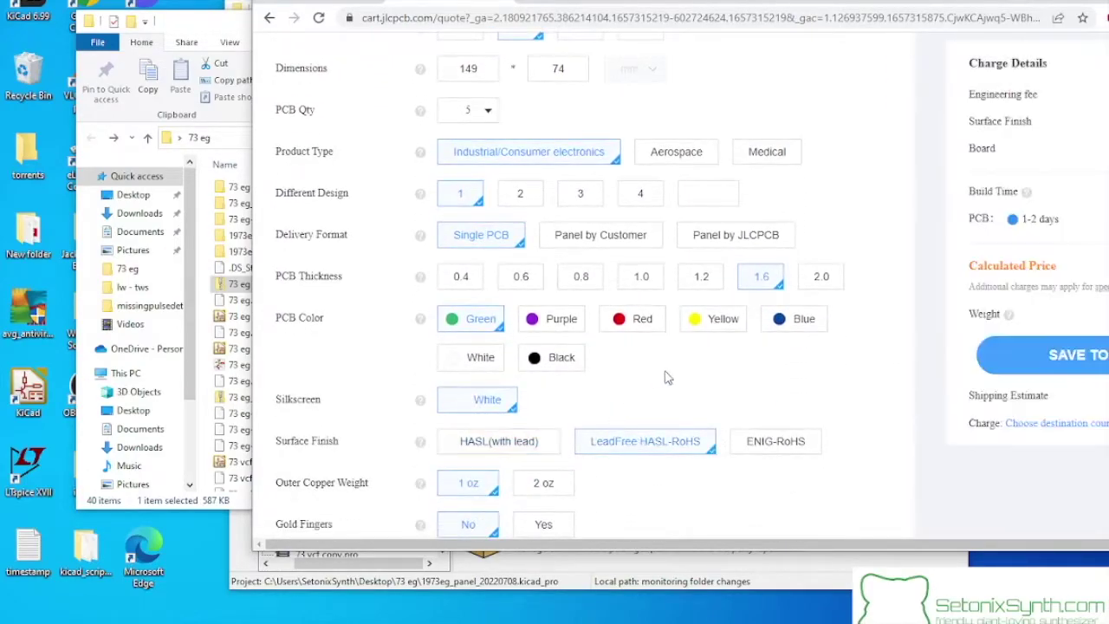
scroll(676, 389, "down", 3)
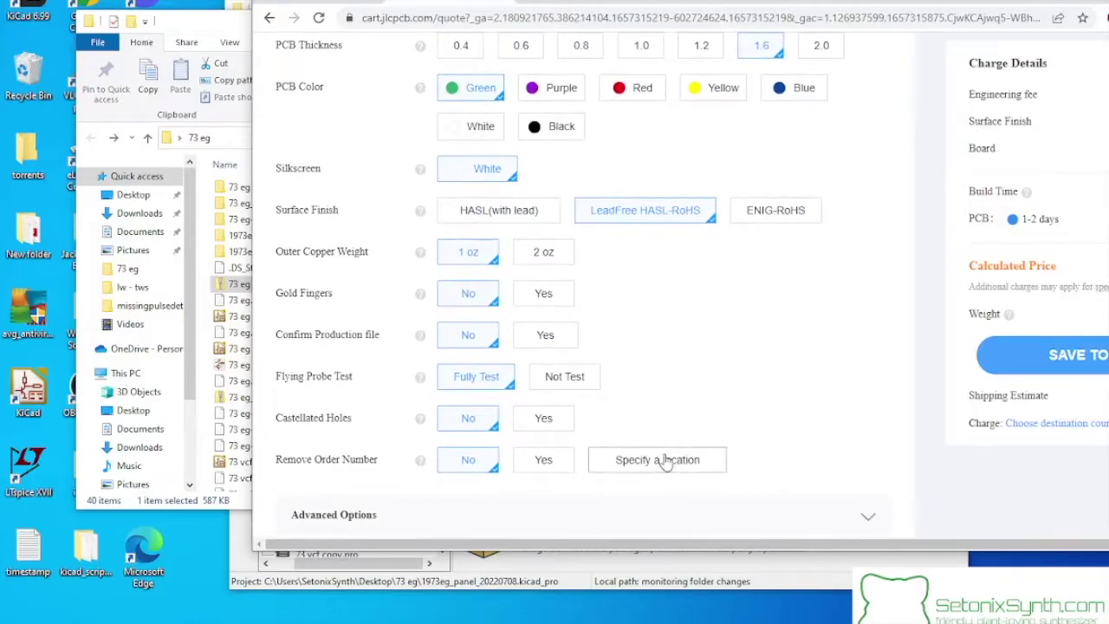
left_click(656, 461)
Step: Enable PCB Assembly for the order and reposition the browser window so that the whole quote page fits
scroll(667, 390, "up", 8)
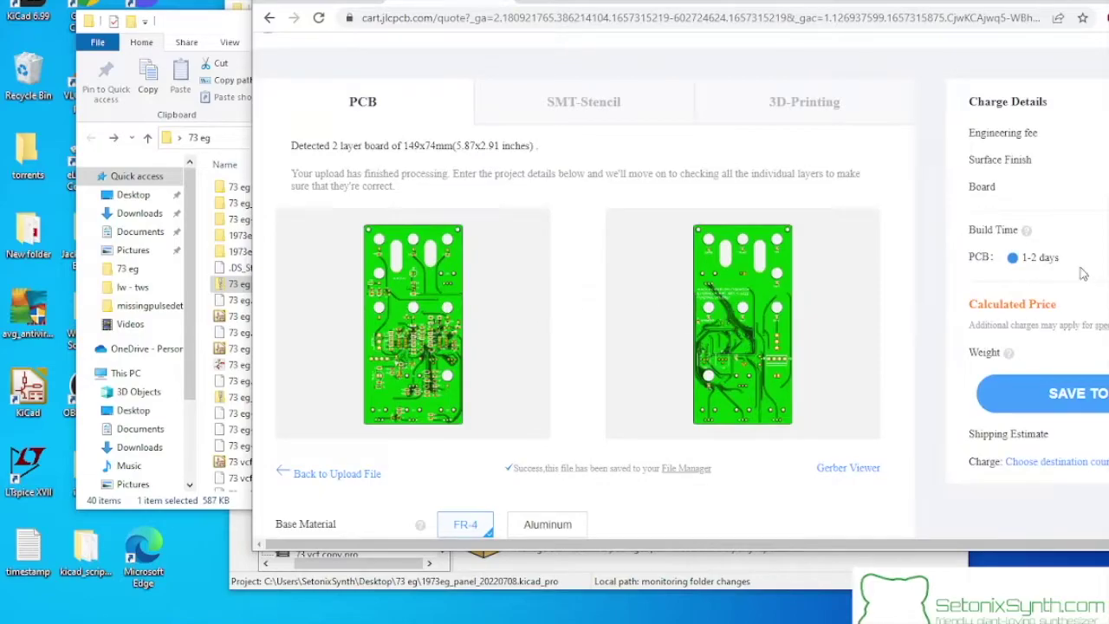
scroll(656, 333, "down", 10)
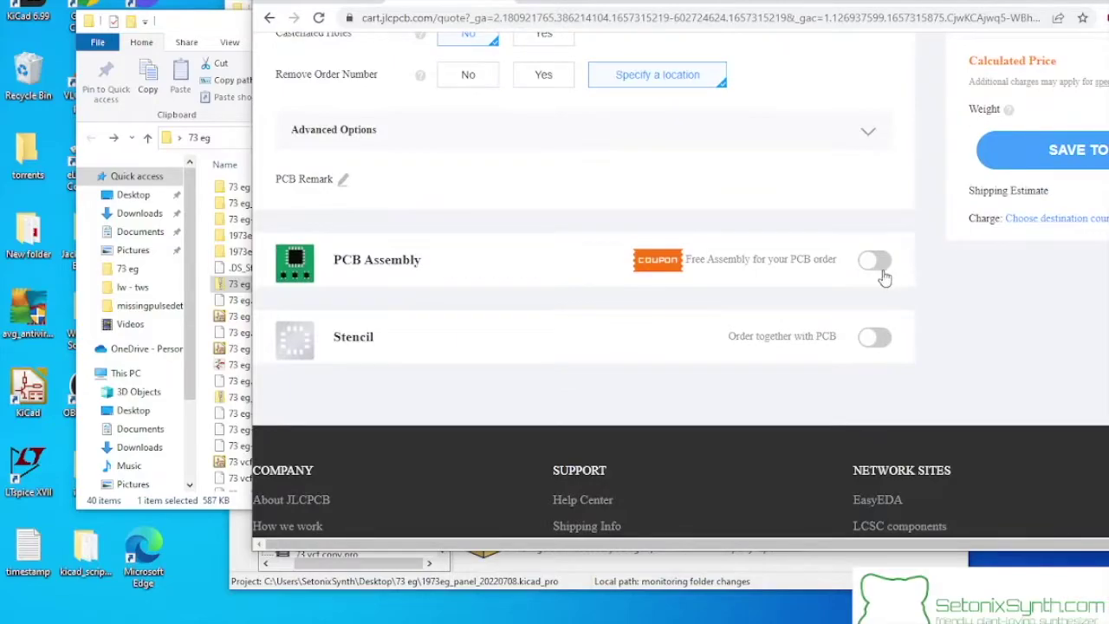
left_click(876, 263)
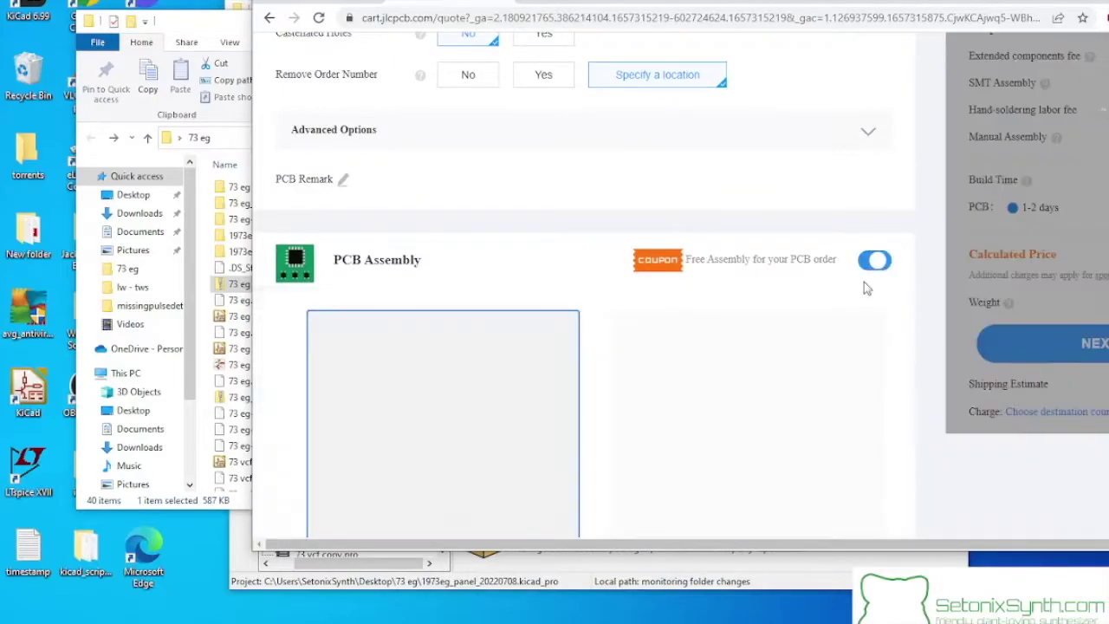
left_click_drag(1064, 11, 869, 13)
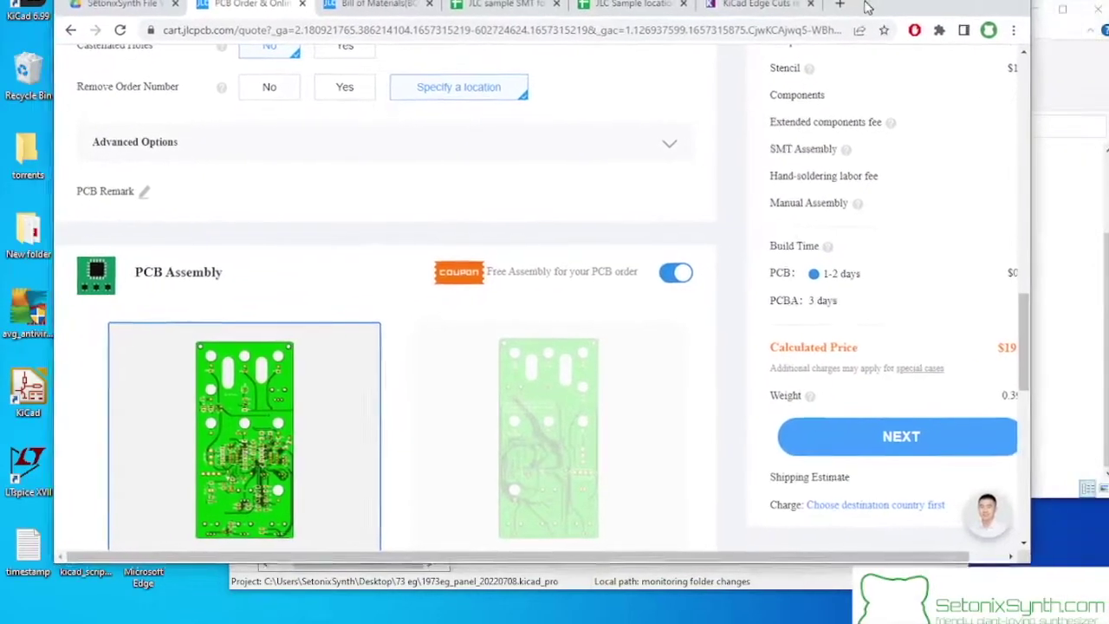
Step: Set the PCBA quantity to 5 and confirm the Economic, top-side assembly options with tooling holes added by JLCPCB
scroll(485, 286, "down", 4)
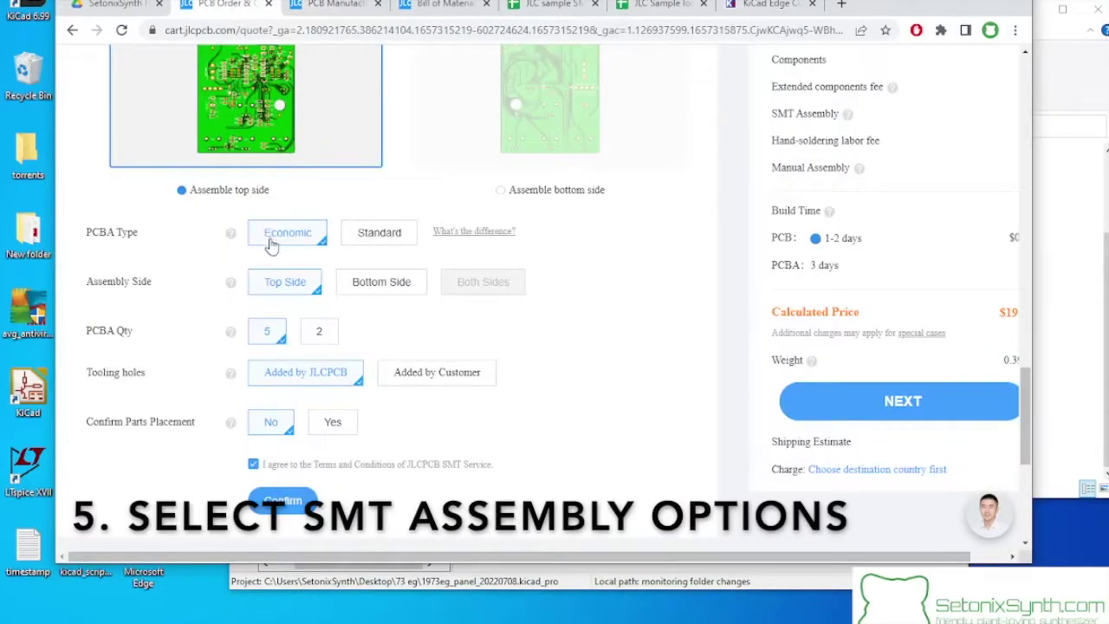
scroll(277, 260, "up", 1)
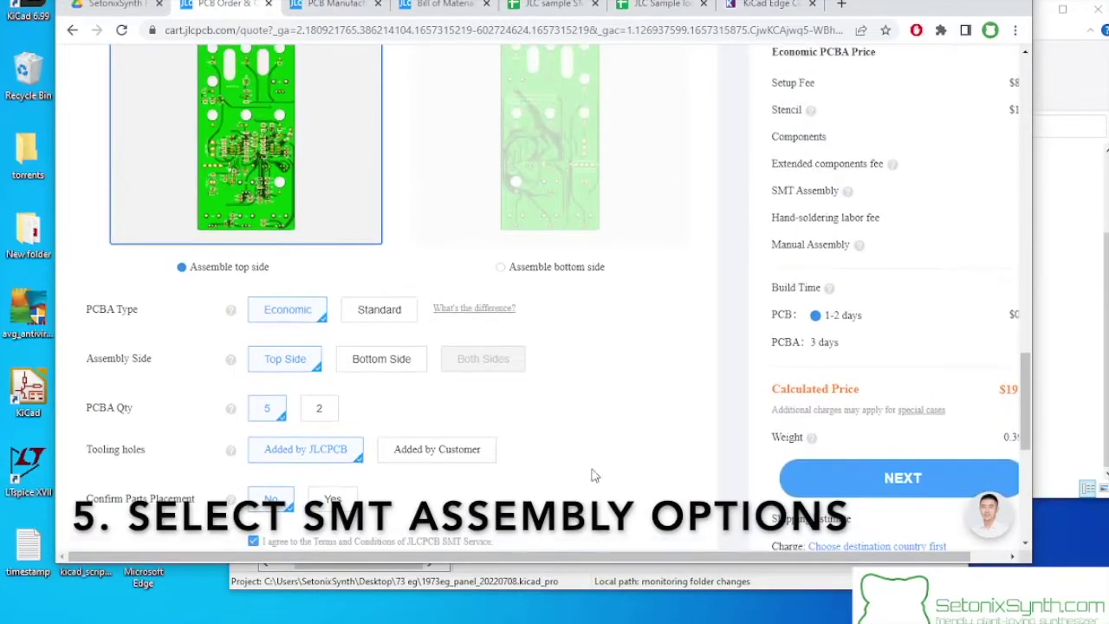
scroll(303, 338, "up", 1)
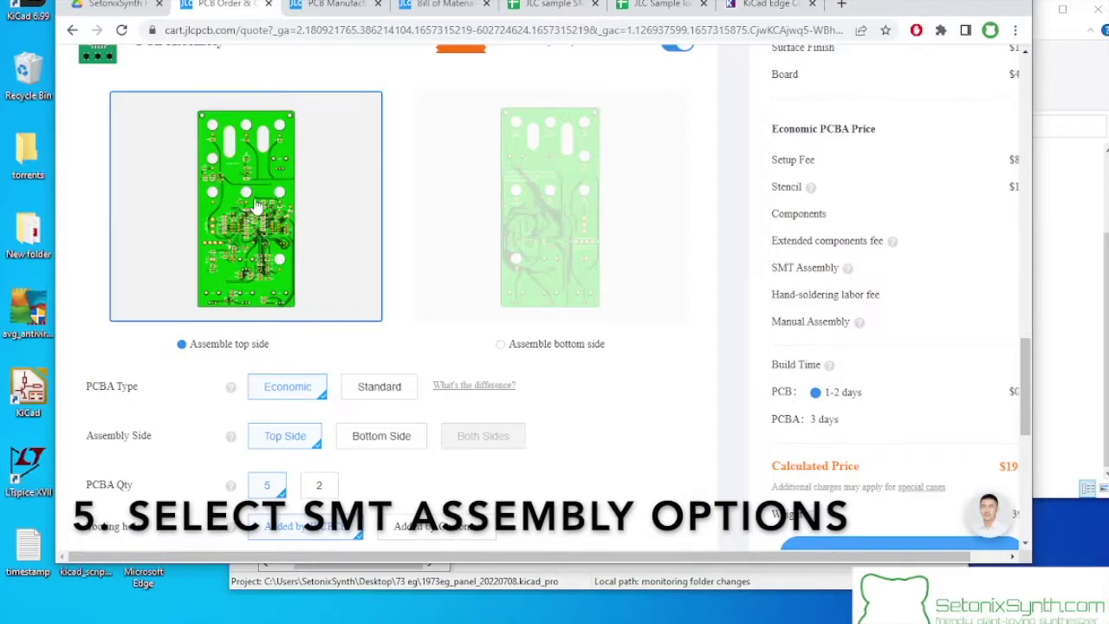
scroll(350, 344, "down", 2)
scroll(364, 346, "down", 2)
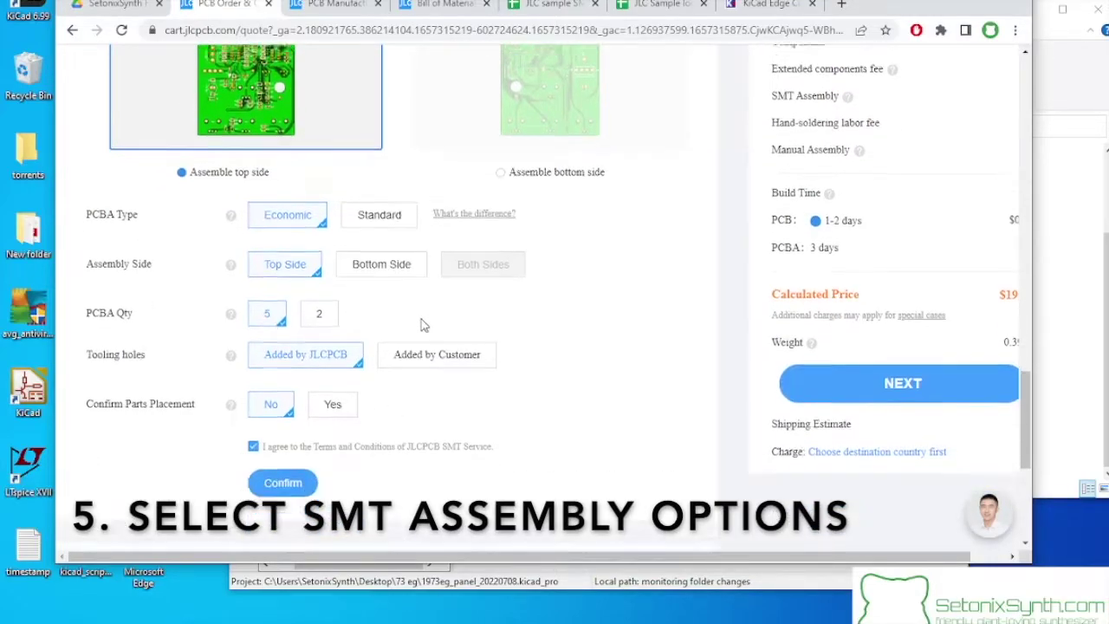
left_click(317, 177)
scroll(554, 229, "up", 2)
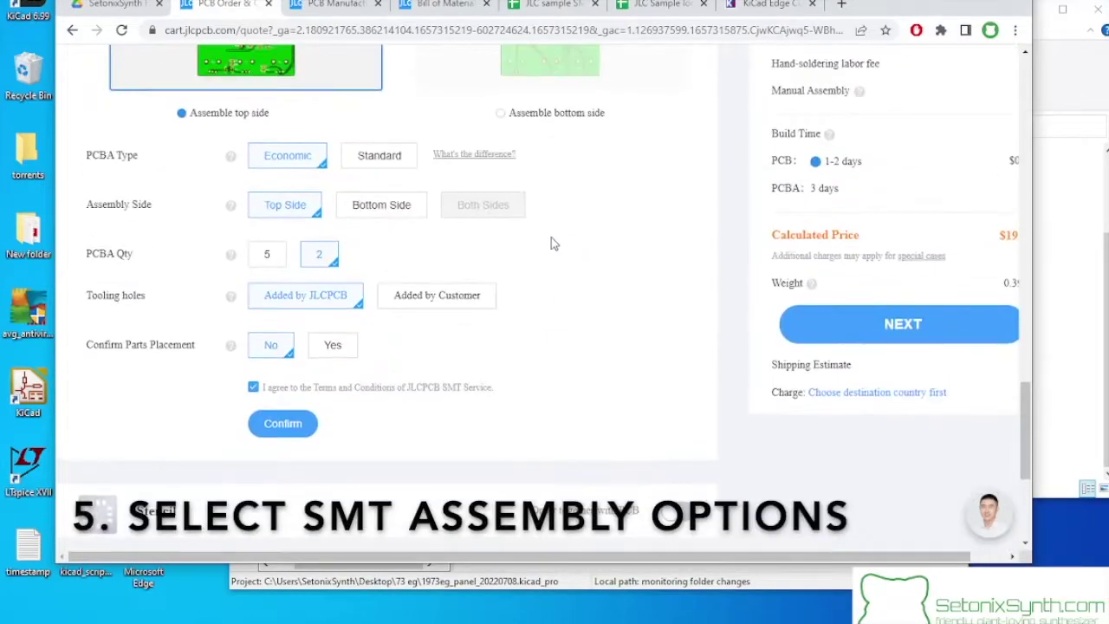
left_click(272, 333)
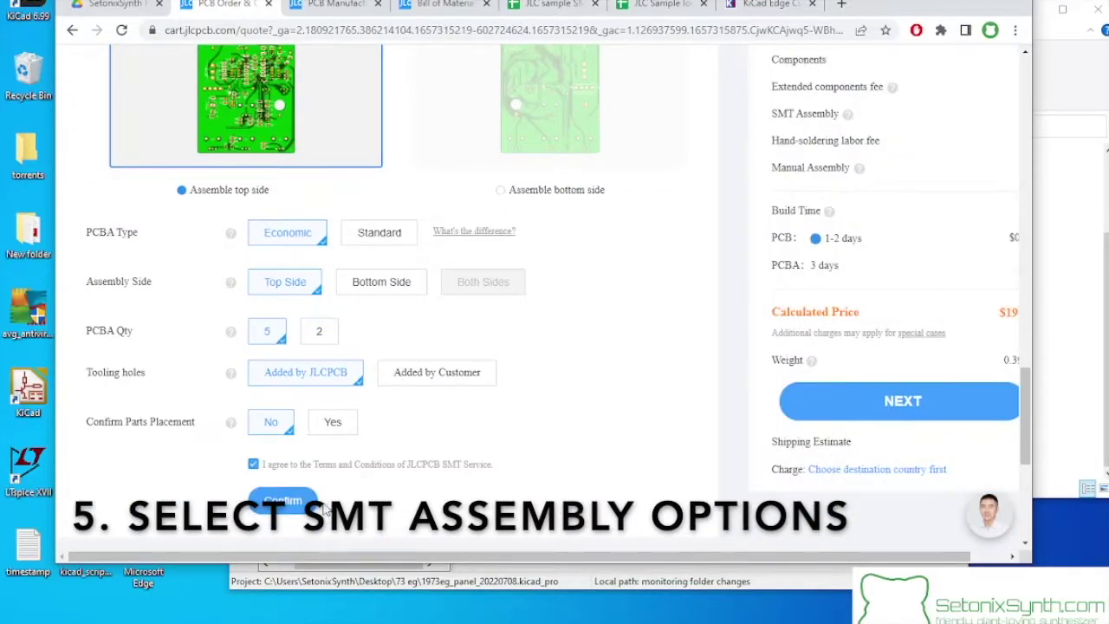
left_click(295, 503)
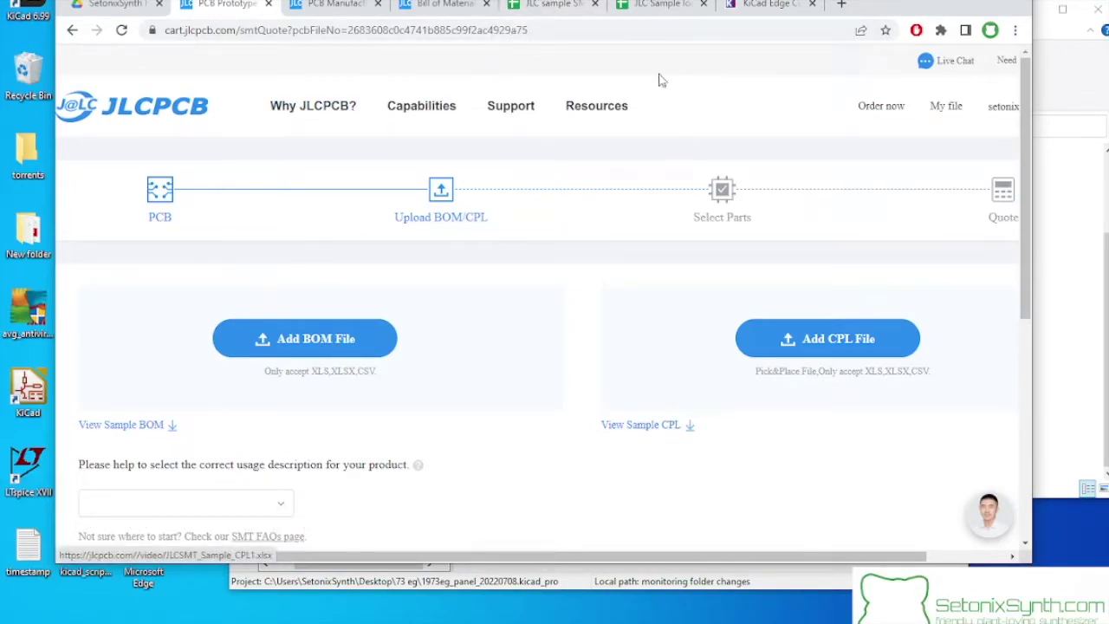
Step: Look at the JLC sample SMT form and the JLC sample location spreadsheet for the required BOM and placement file formats
left_click(555, 4)
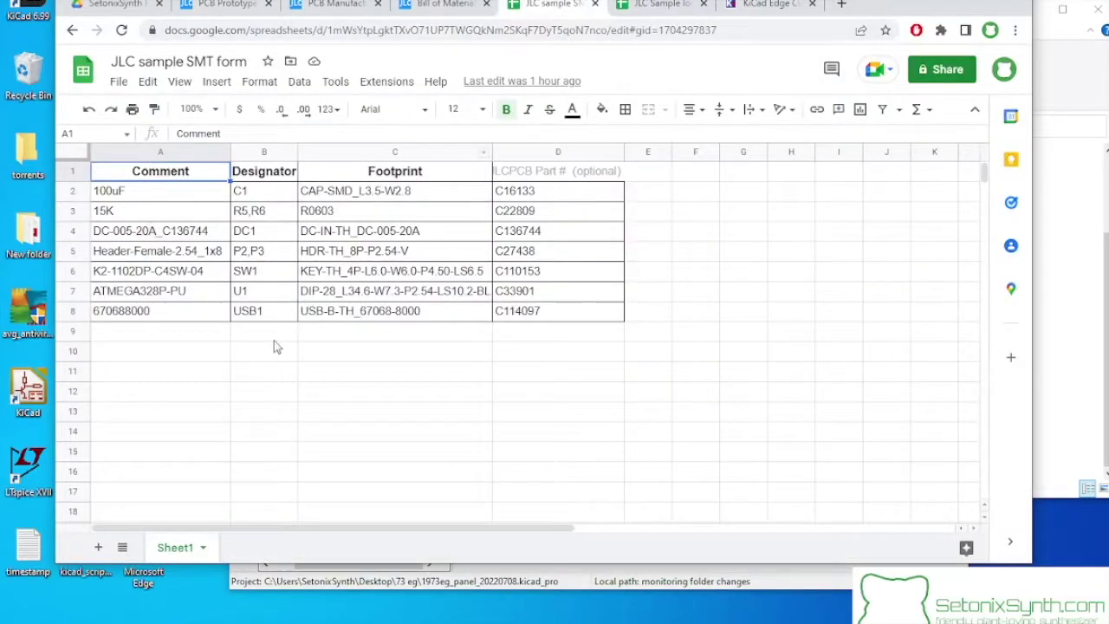
left_click(663, 4)
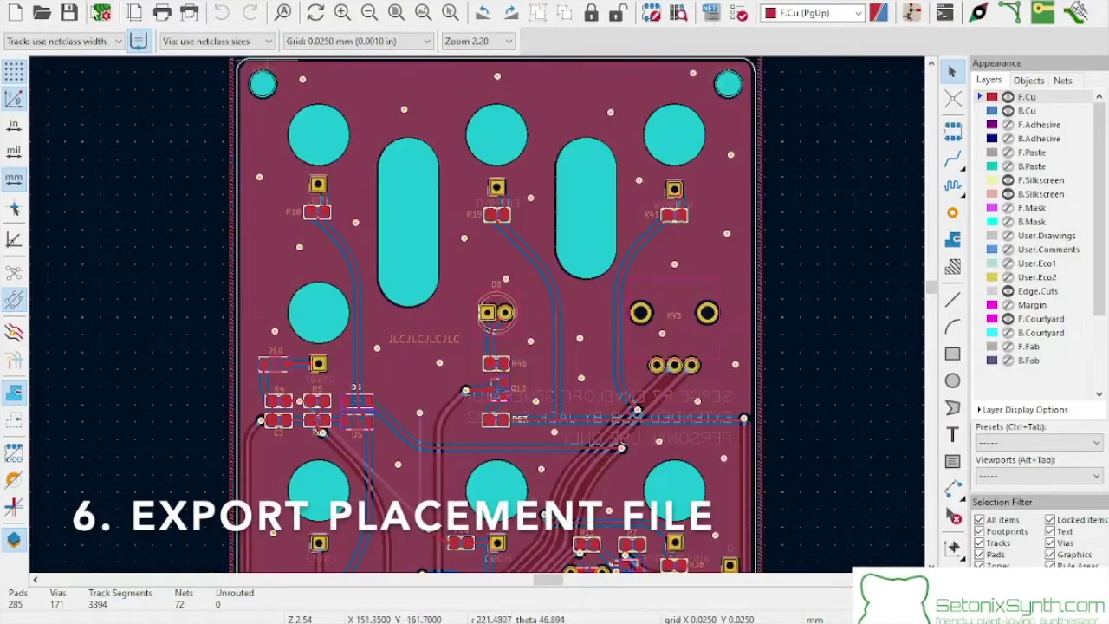
Step: Generate the board's component placement files in millimetres, with separate front and back files, into the 73 eg pcb gerbs directory
left_click(26, 2)
mouse_move(103, 234)
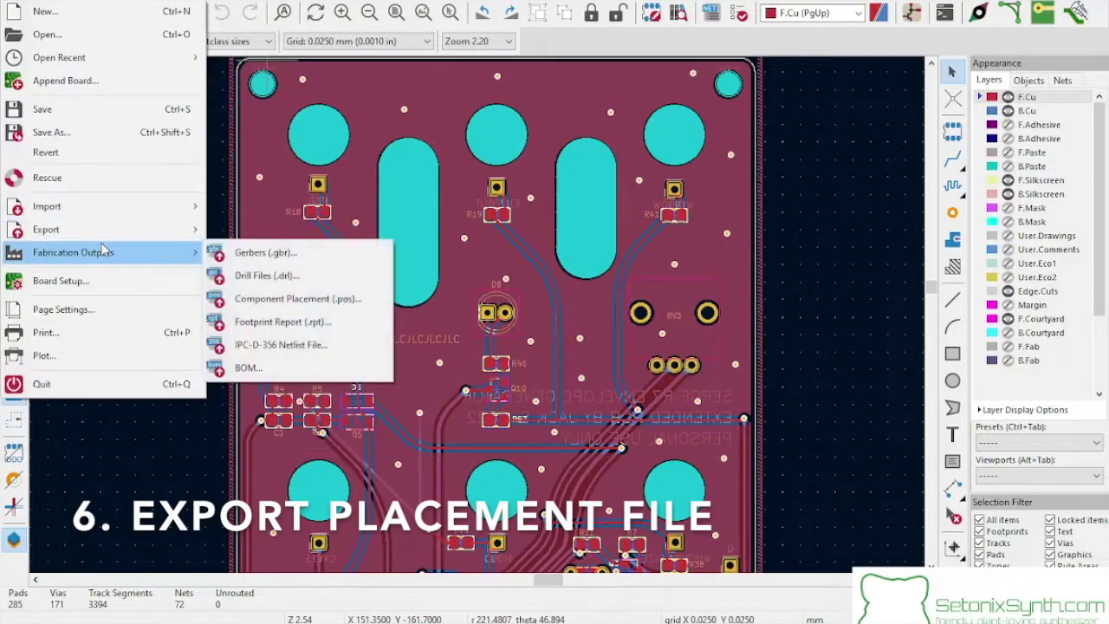
left_click(264, 298)
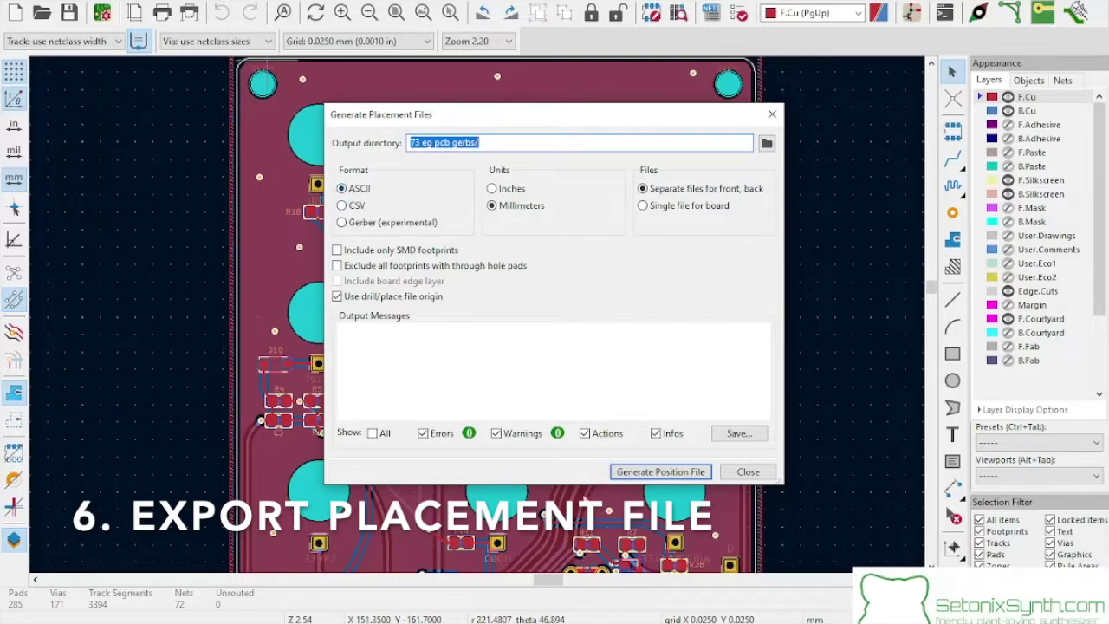
left_click(659, 474)
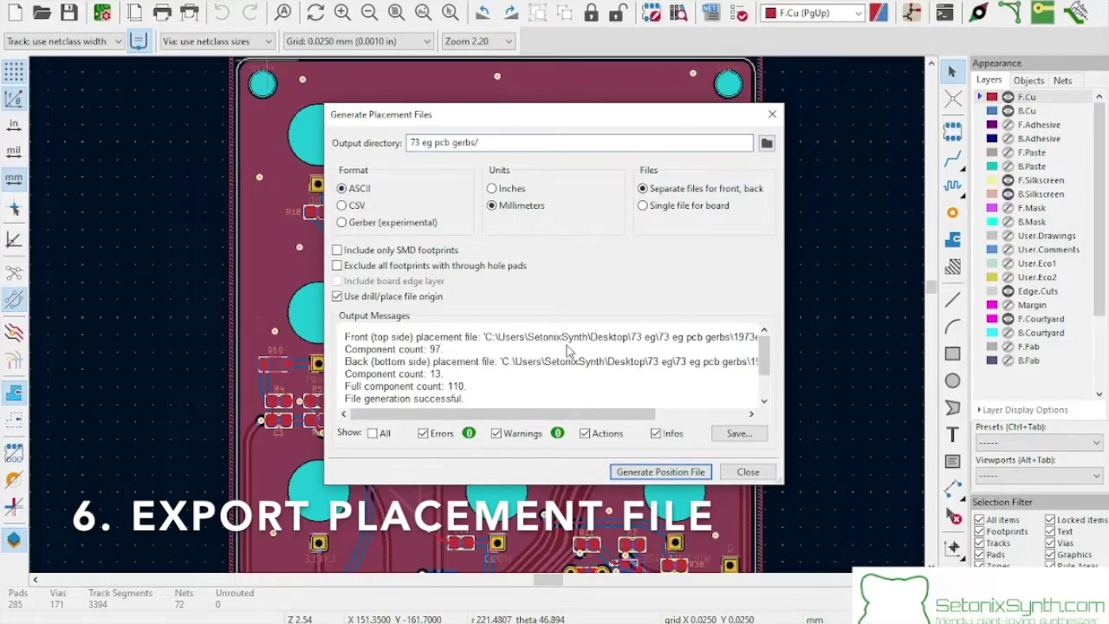
scroll(567, 349, "down", 1)
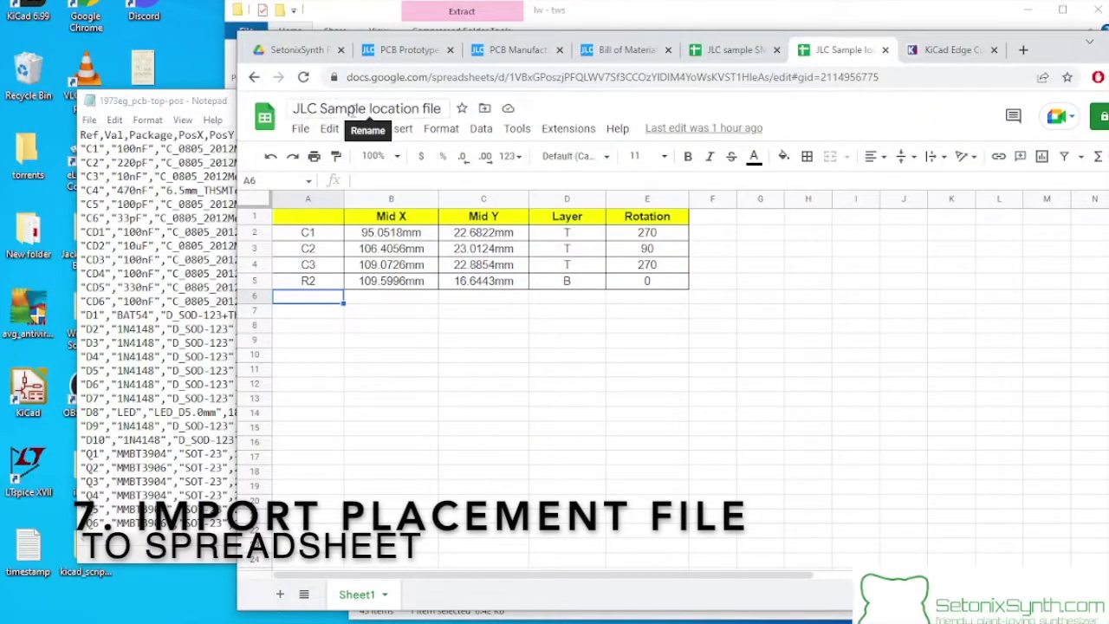
left_click(625, 50)
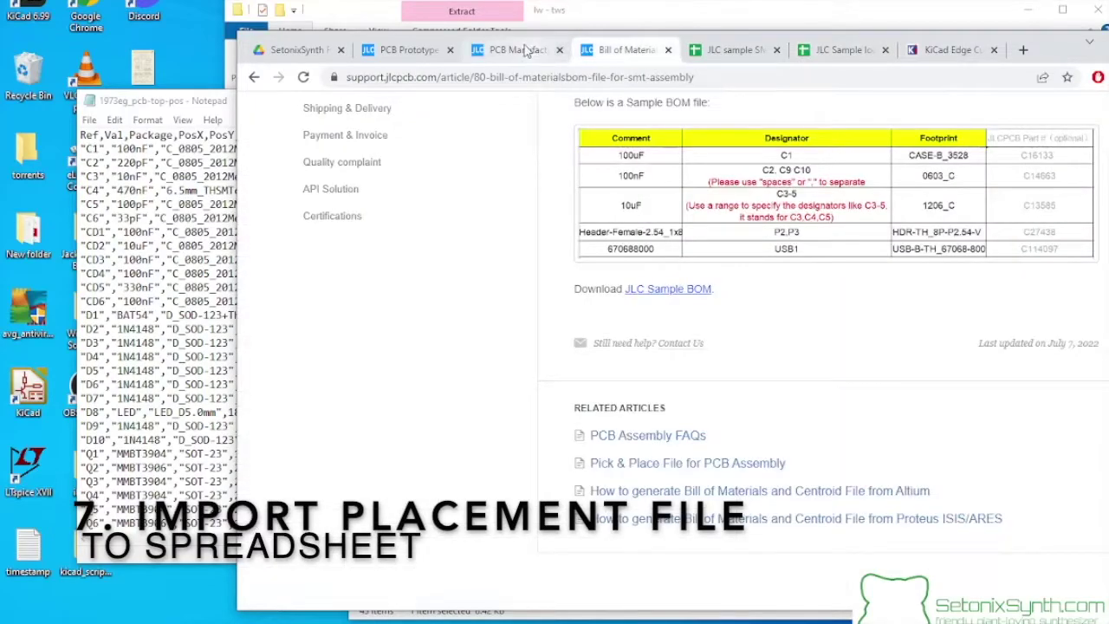
left_click(516, 50)
left_click(435, 54)
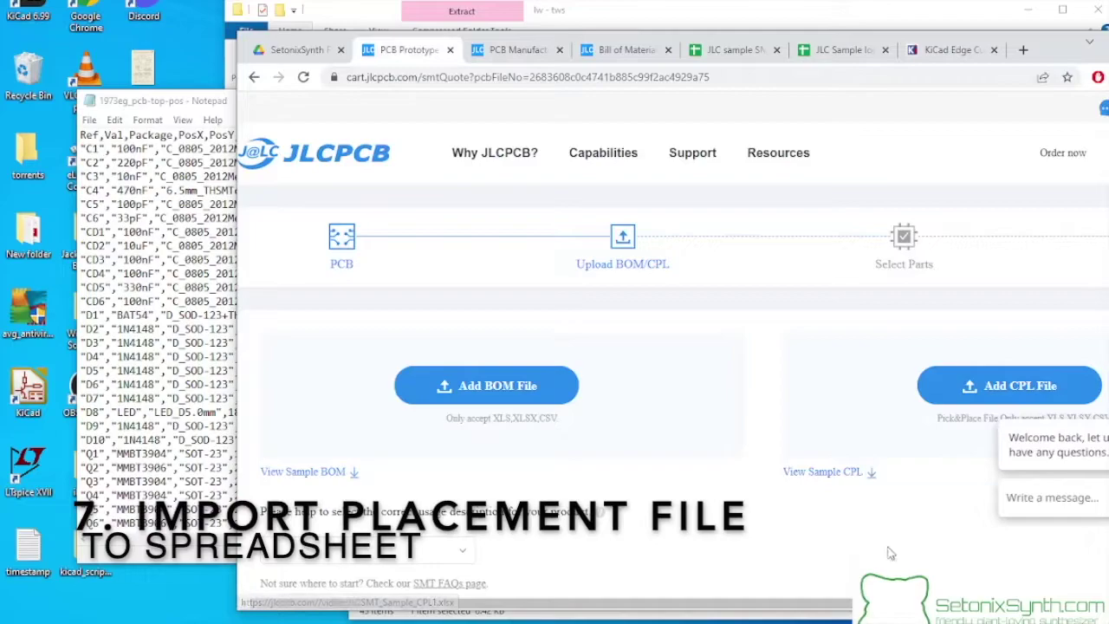
left_click(951, 50)
left_click(849, 50)
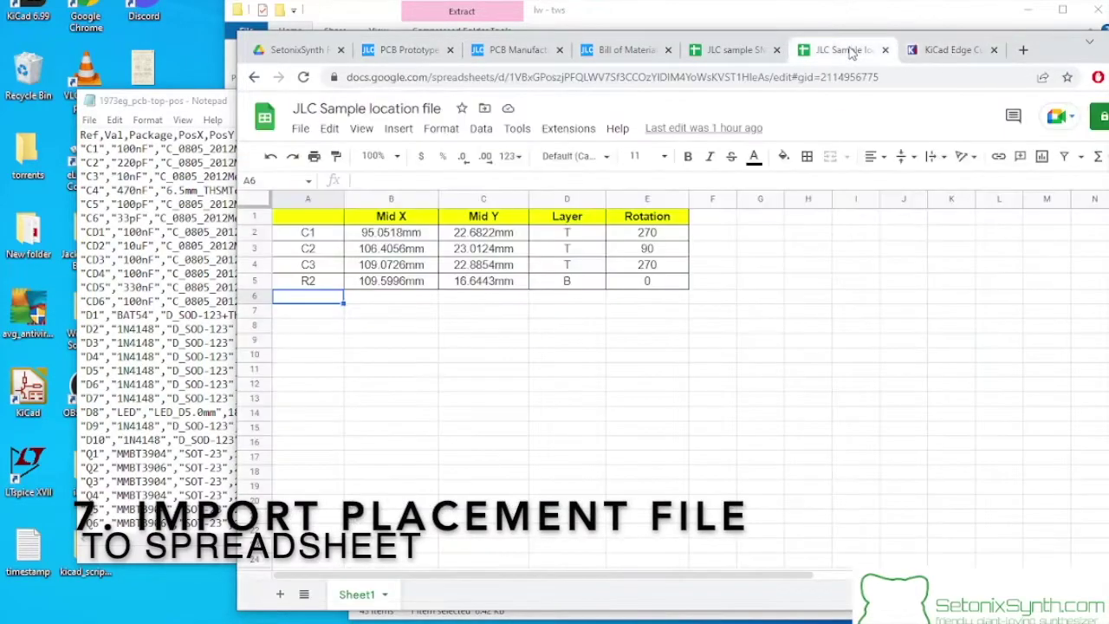
Step: Start a file import by upload in the JLC Sample location file spreadsheet and minimize the Notepad window showing 1973eg_pcb-top-pos
left_click(300, 128)
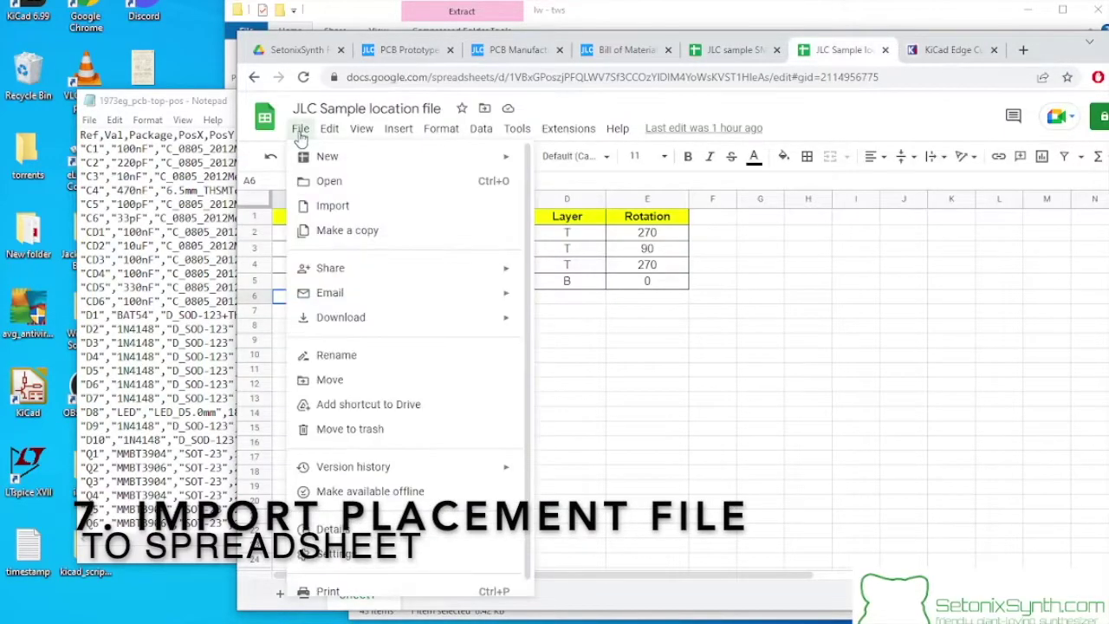
left_click(334, 206)
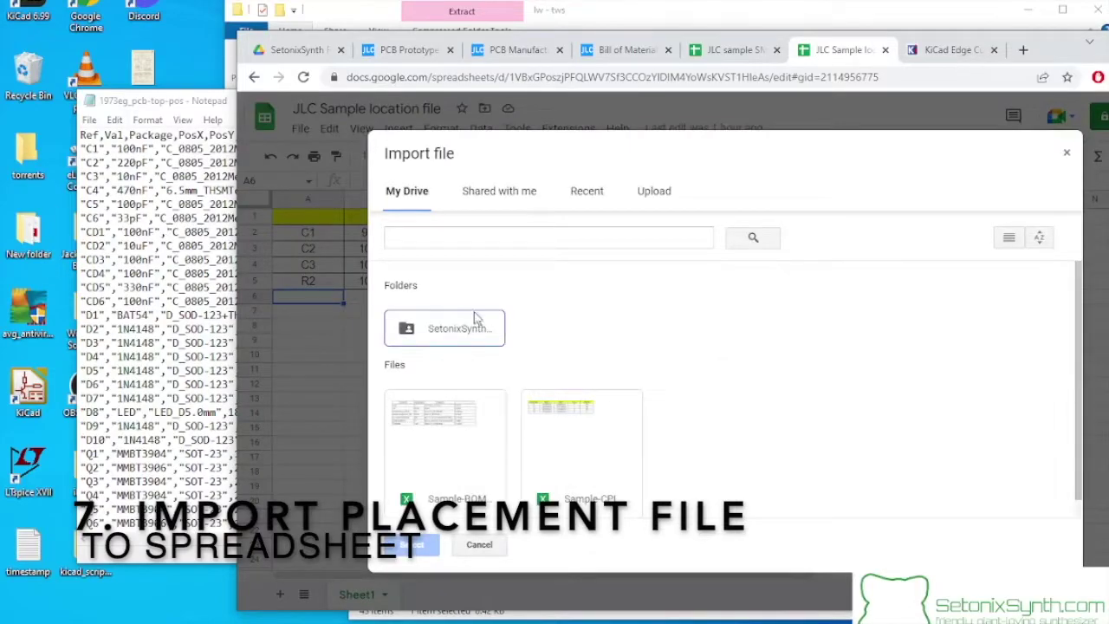
left_click(649, 191)
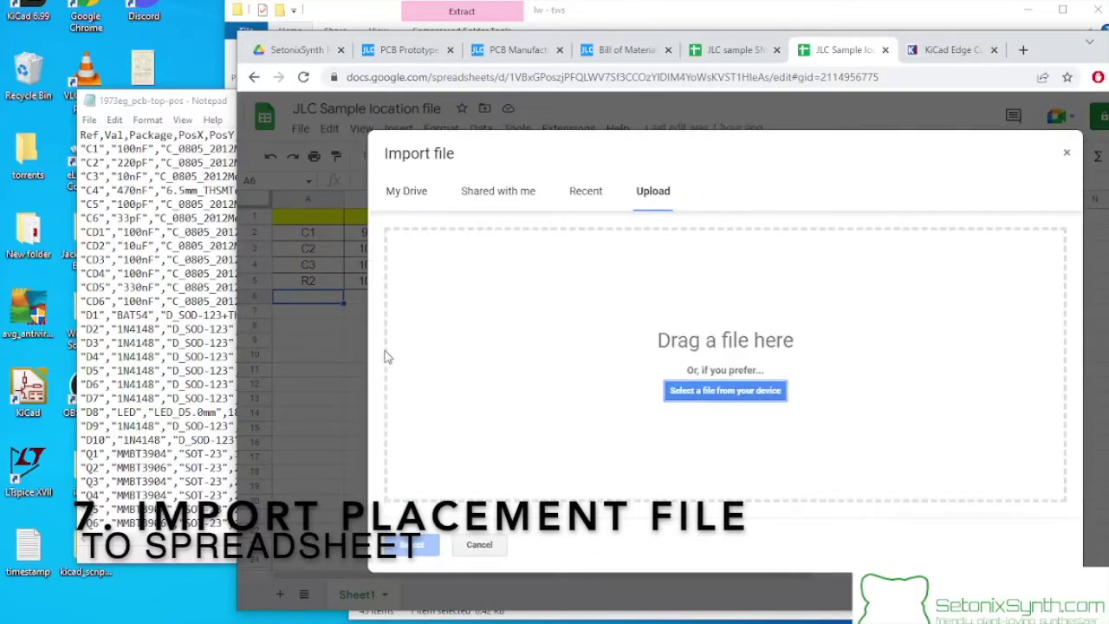
left_click(94, 98)
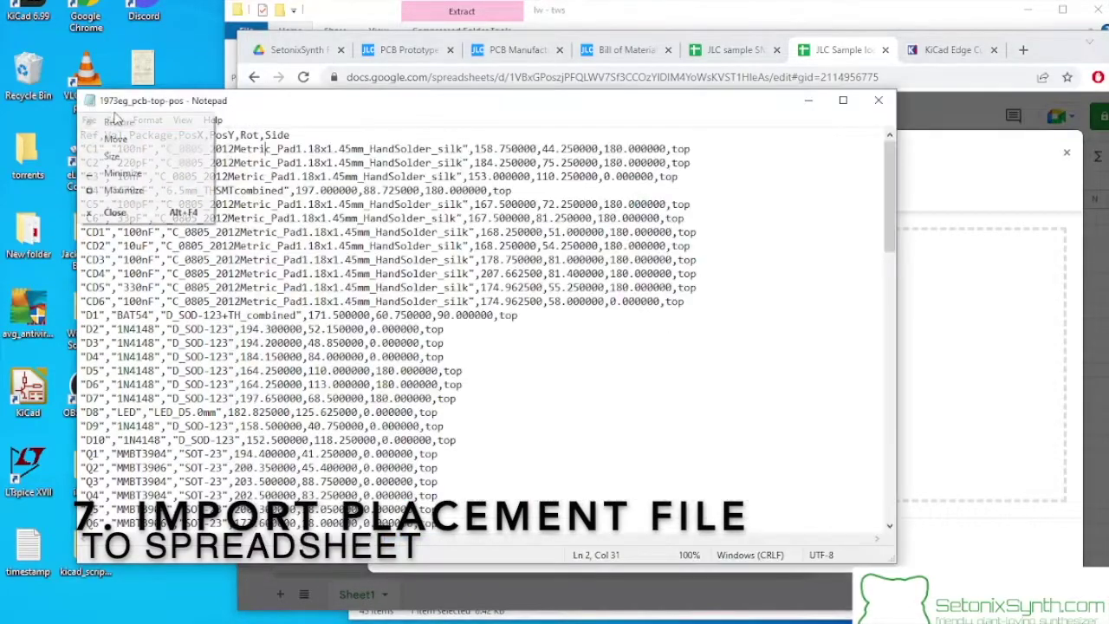
left_click(447, 238)
left_click(807, 102)
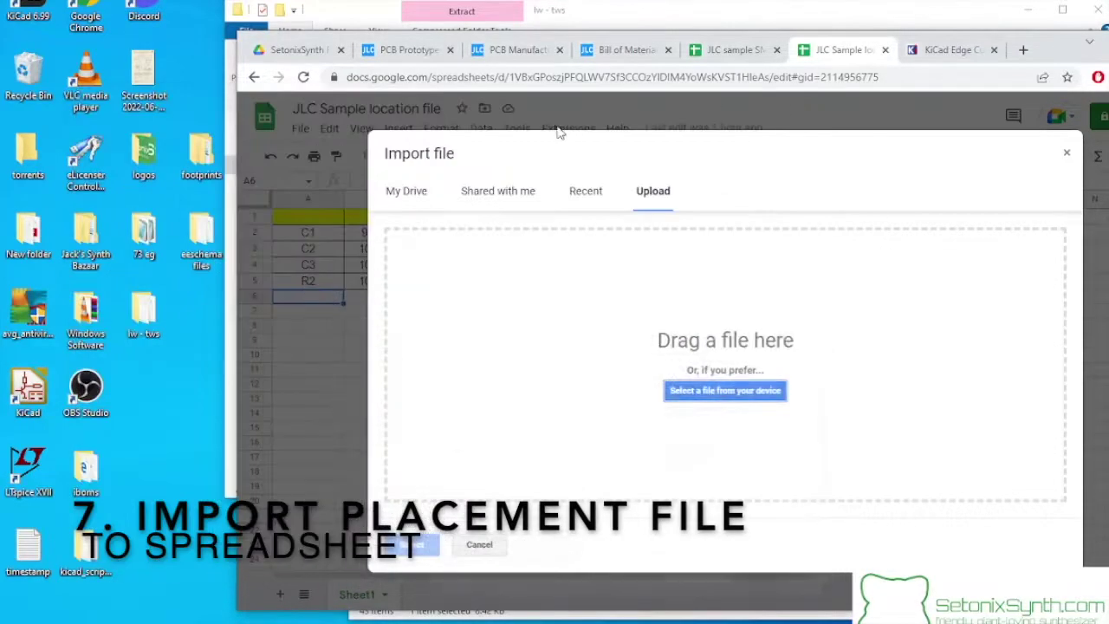
Step: Open the 73 eg folder beside the browser and upload 1973eg_pcb-top-pos into the spreadsheet import
double_click(143, 232)
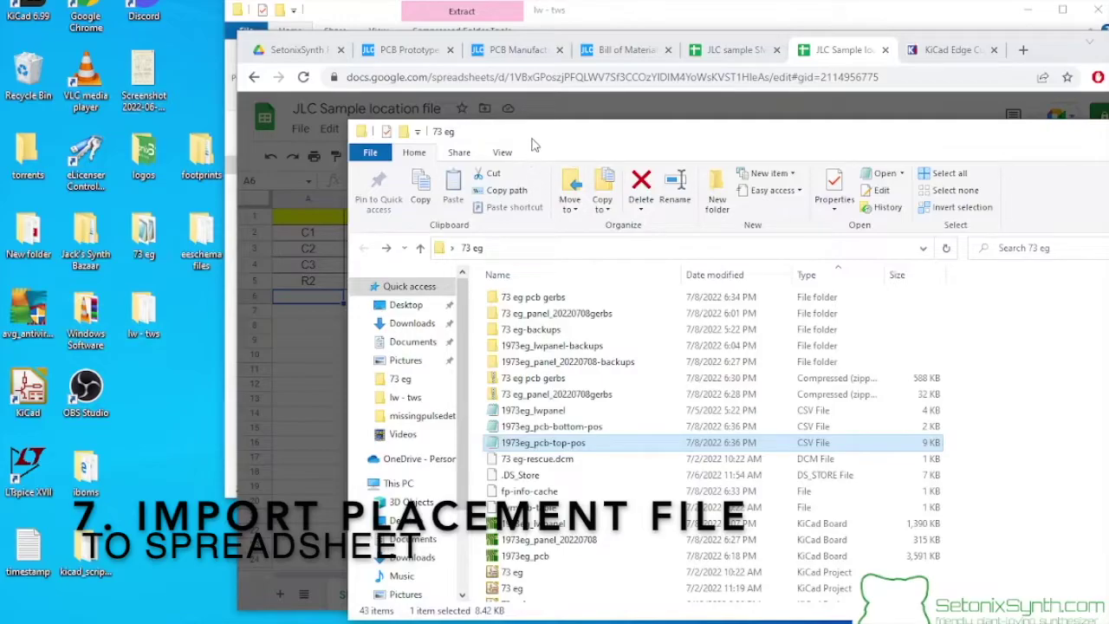
left_click_drag(532, 139, 259, 0)
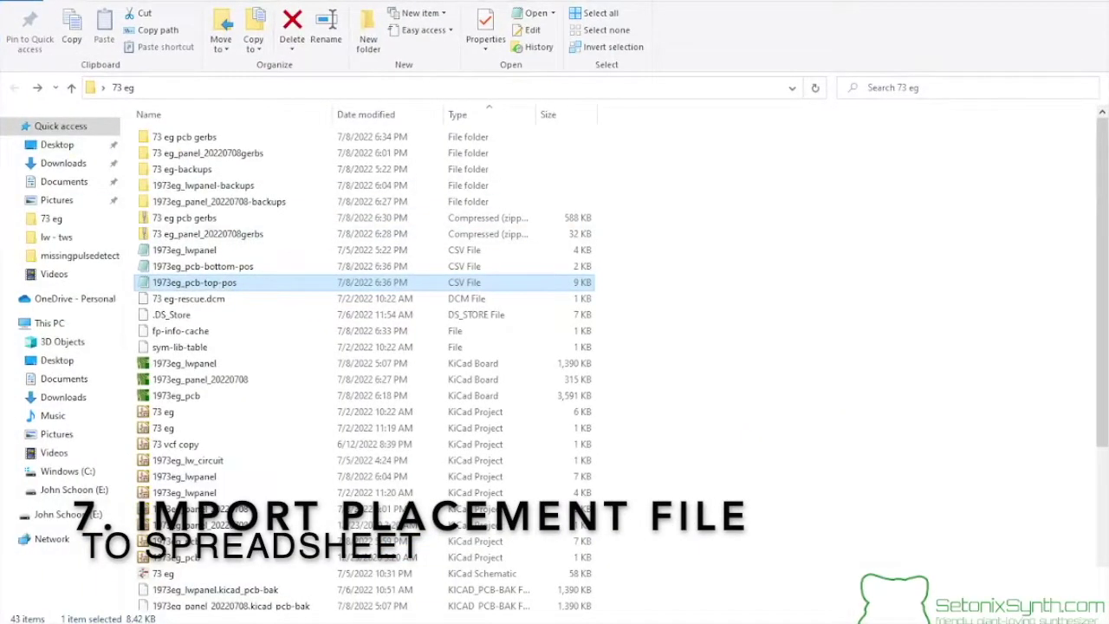
double_click(717, 0)
left_click_drag(728, 147, 1075, 231)
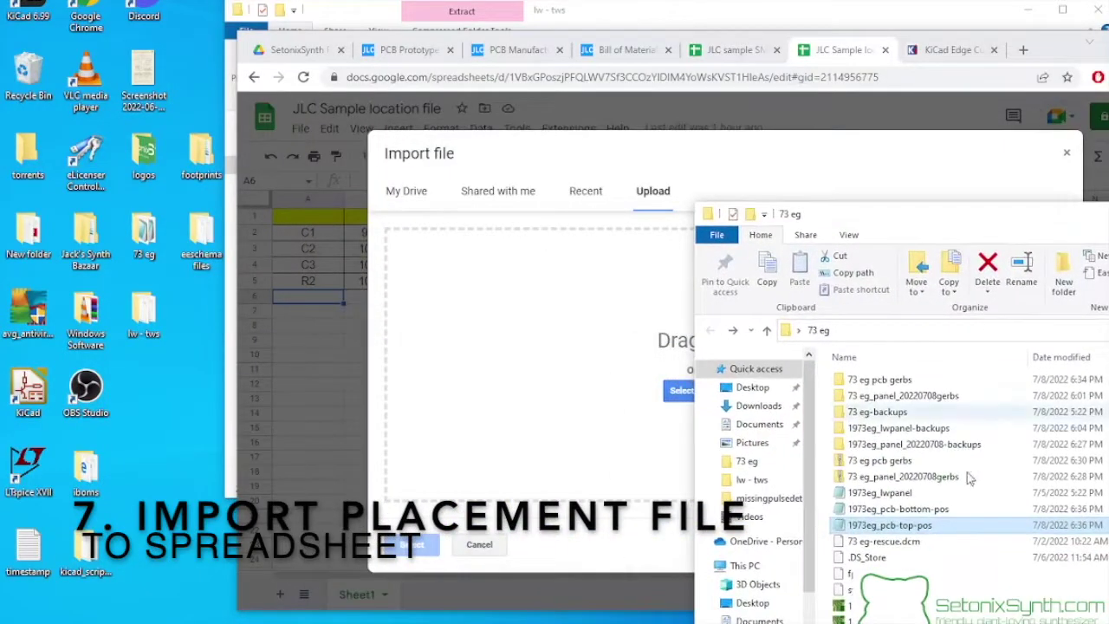
left_click_drag(892, 525, 590, 342)
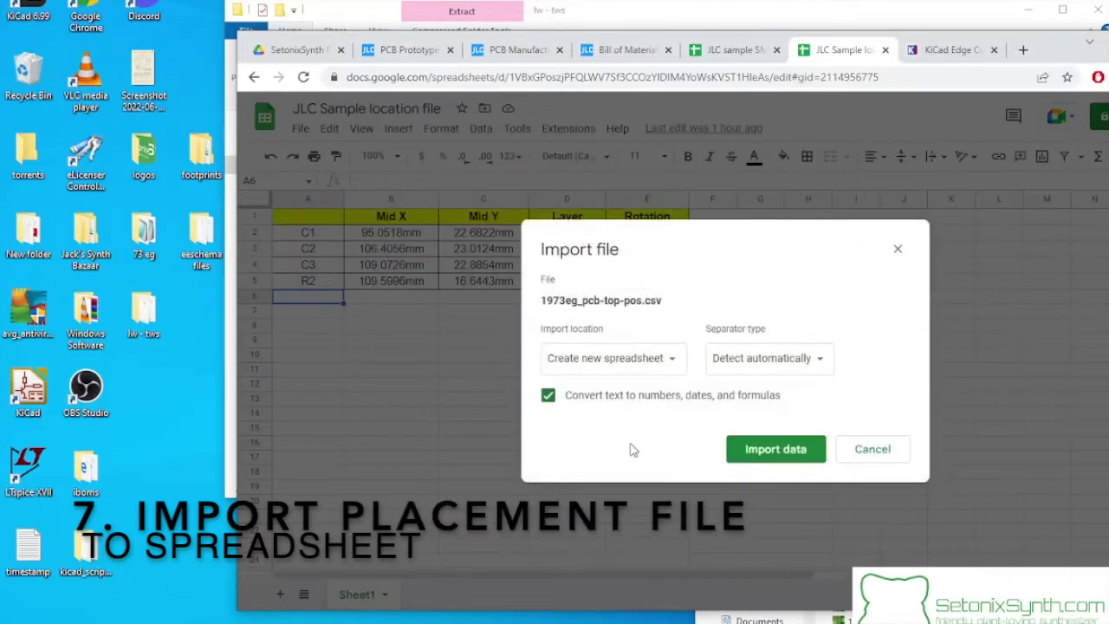
Step: Import the 1973eg_pcb-top-pos.csv data with the import location set to Append to current sheet
left_click(665, 370)
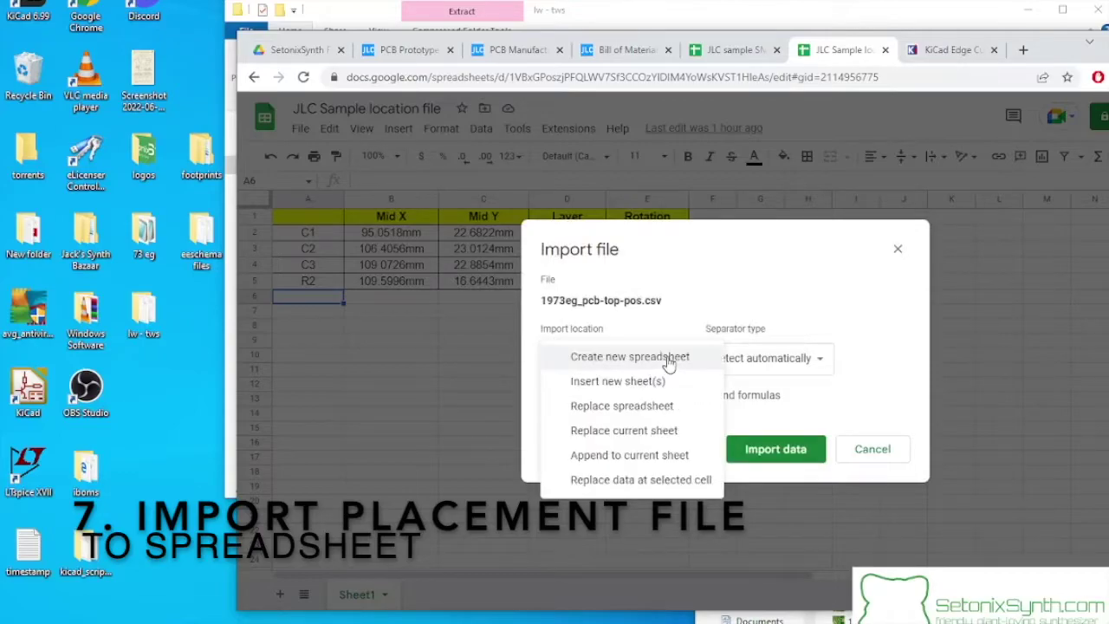
left_click(687, 467)
left_click(778, 453)
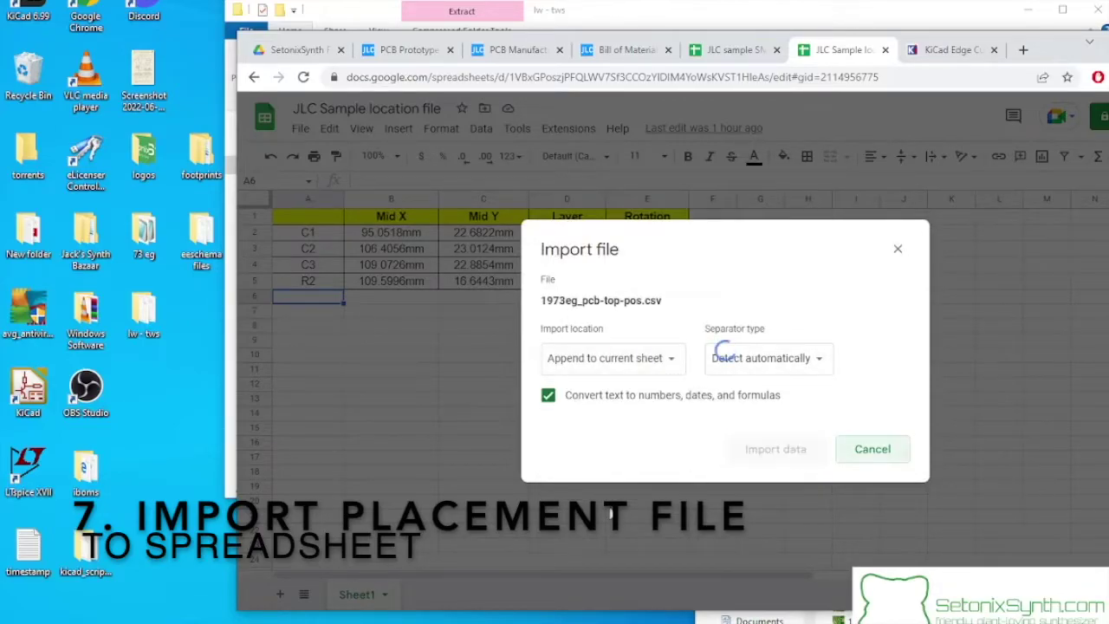
scroll(413, 352, "down", 14)
scroll(441, 494, "up", 8)
scroll(442, 493, "up", 13)
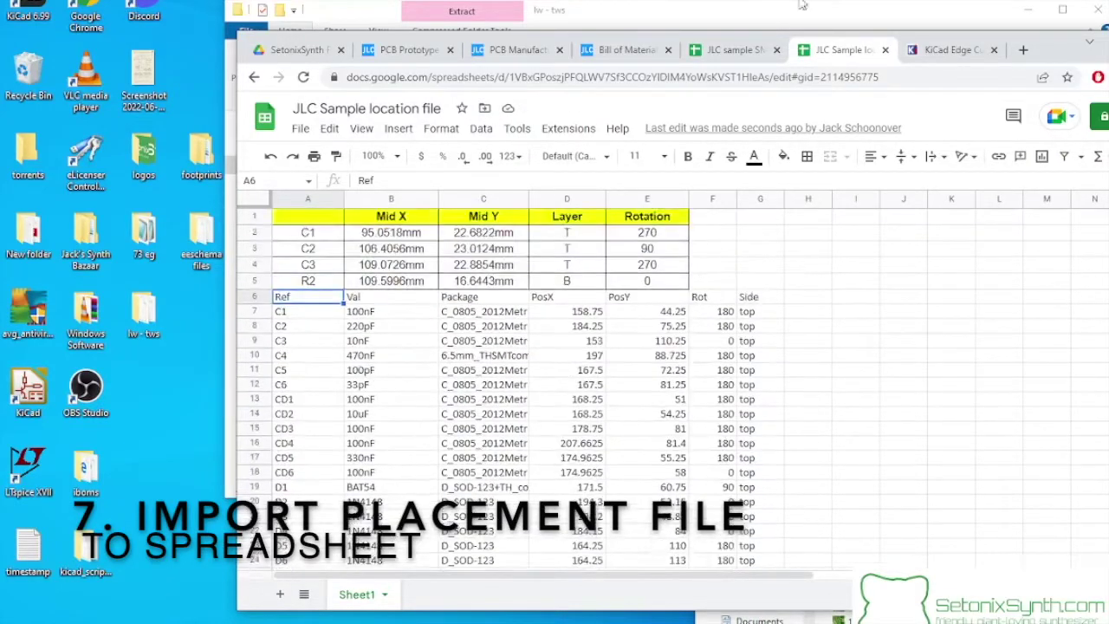
Step: Examine the references, values and packages in the imported placement rows for footprints that should not be assembled
scroll(515, 353, "down", 4)
scroll(515, 353, "up", 4)
left_click(446, 357)
left_click(299, 357)
left_click(300, 487)
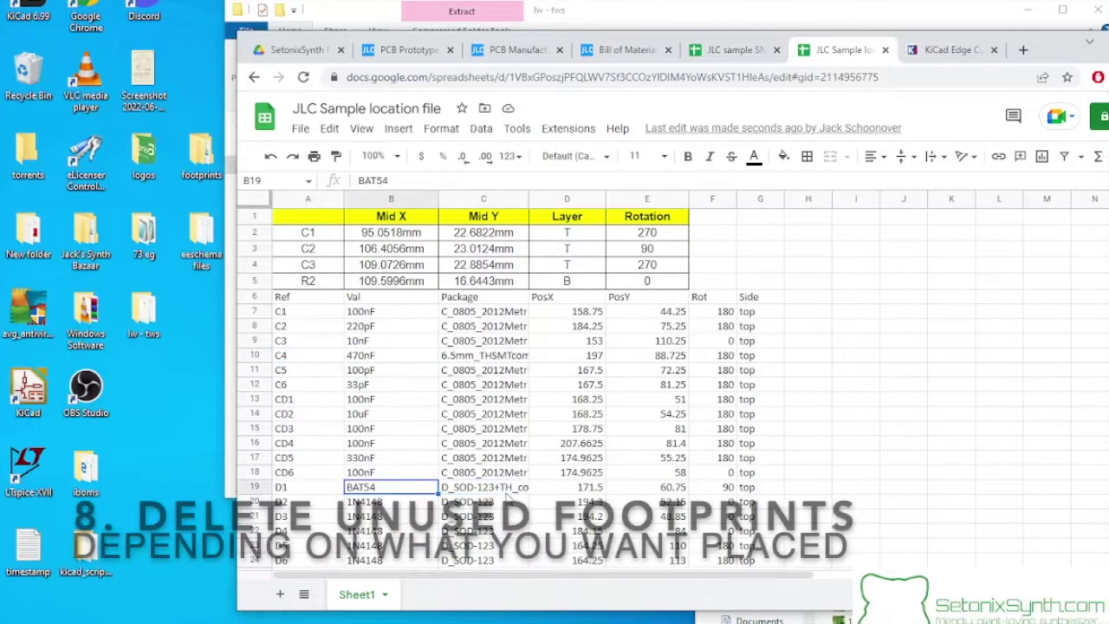
scroll(565, 490, "down", 3)
scroll(401, 501, "up", 2)
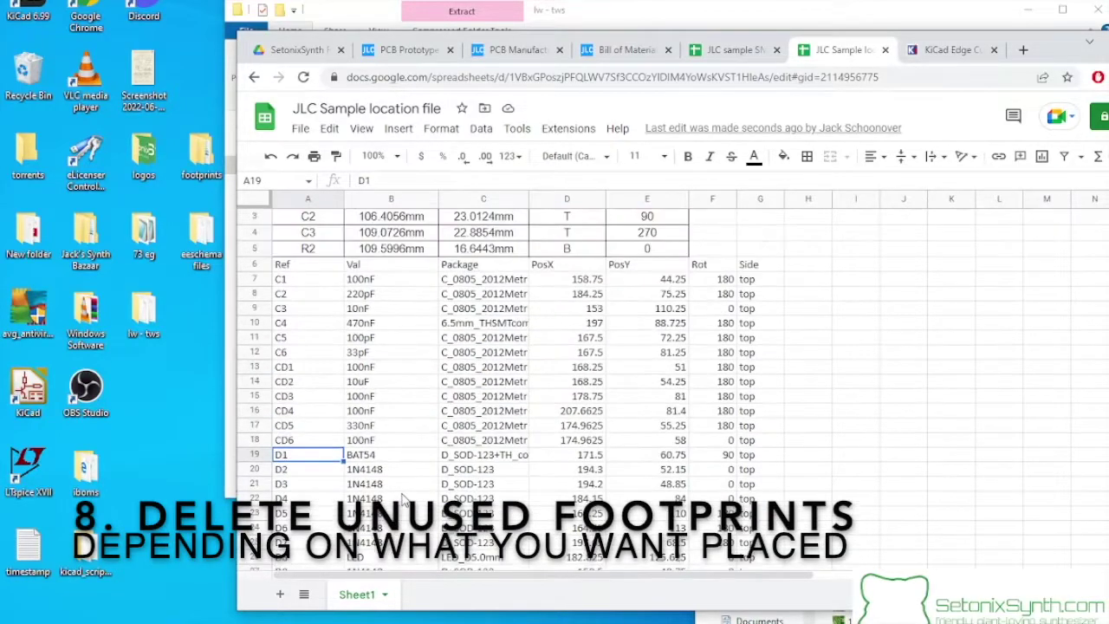
left_click(334, 324)
left_click(407, 323)
left_click(520, 324)
scroll(364, 444, "down", 2)
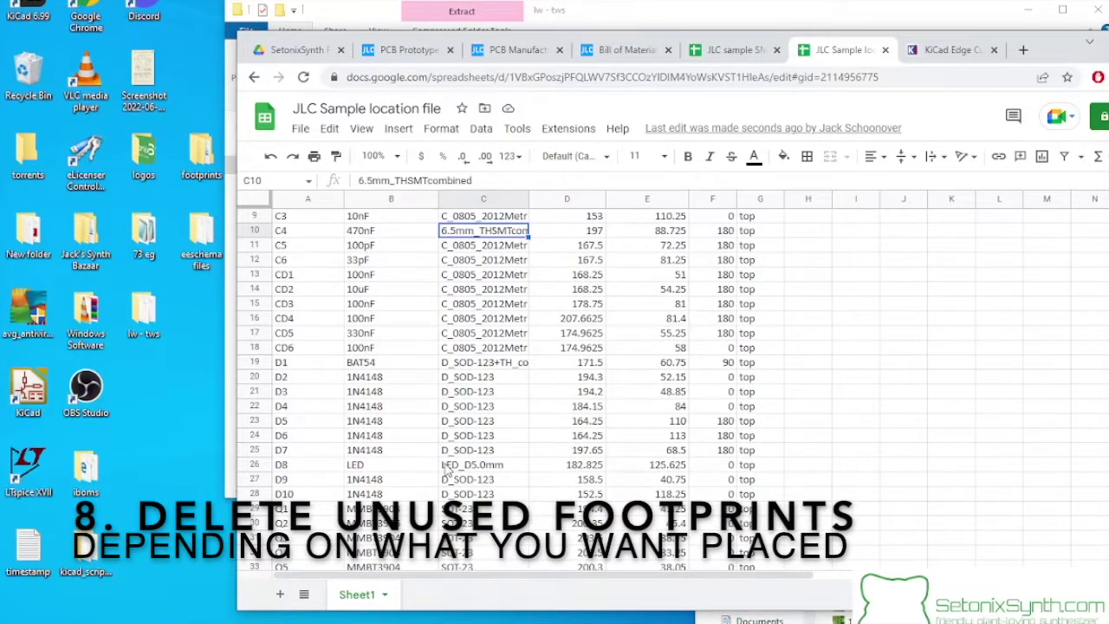
left_click(390, 464)
scroll(537, 346, "down", 20)
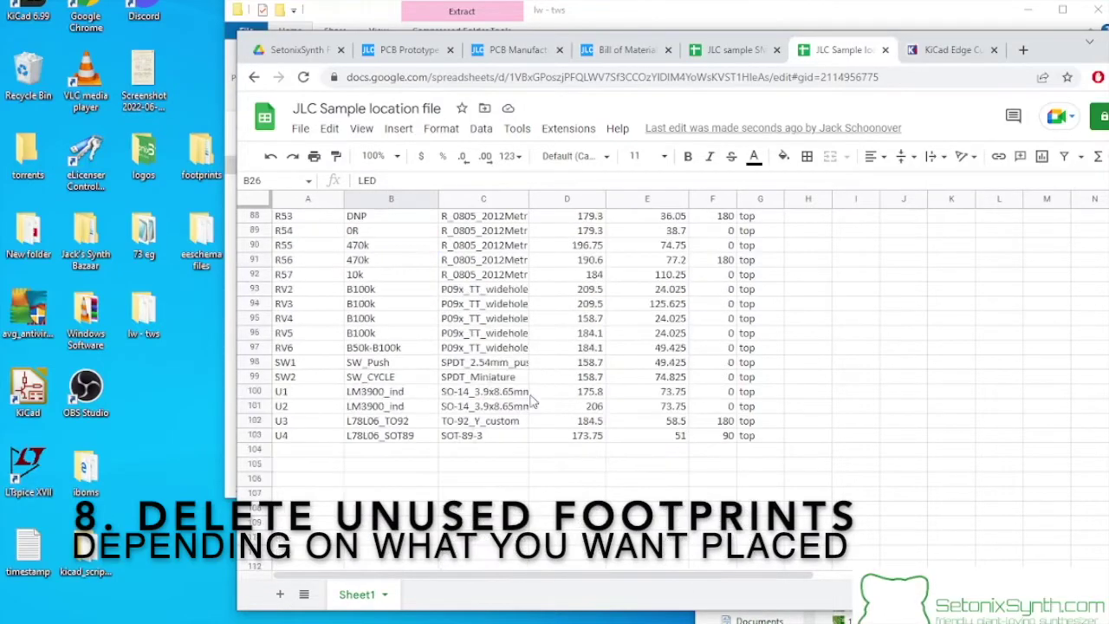
scroll(368, 316, "up", 20)
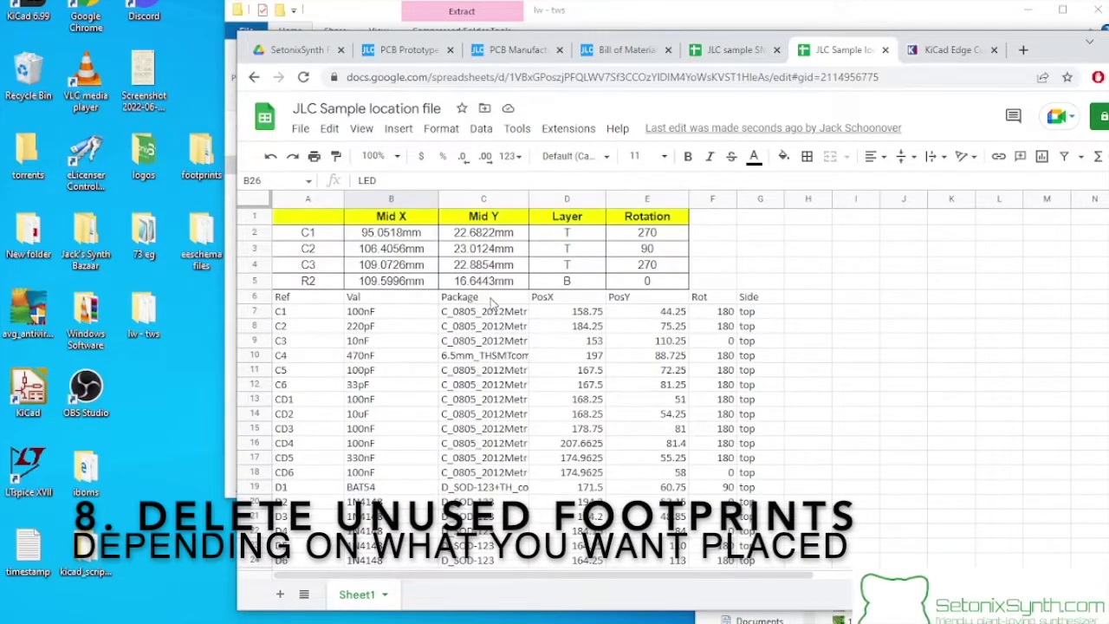
left_click(498, 300)
scroll(485, 330, "down", 6)
scroll(444, 351, "up", 6)
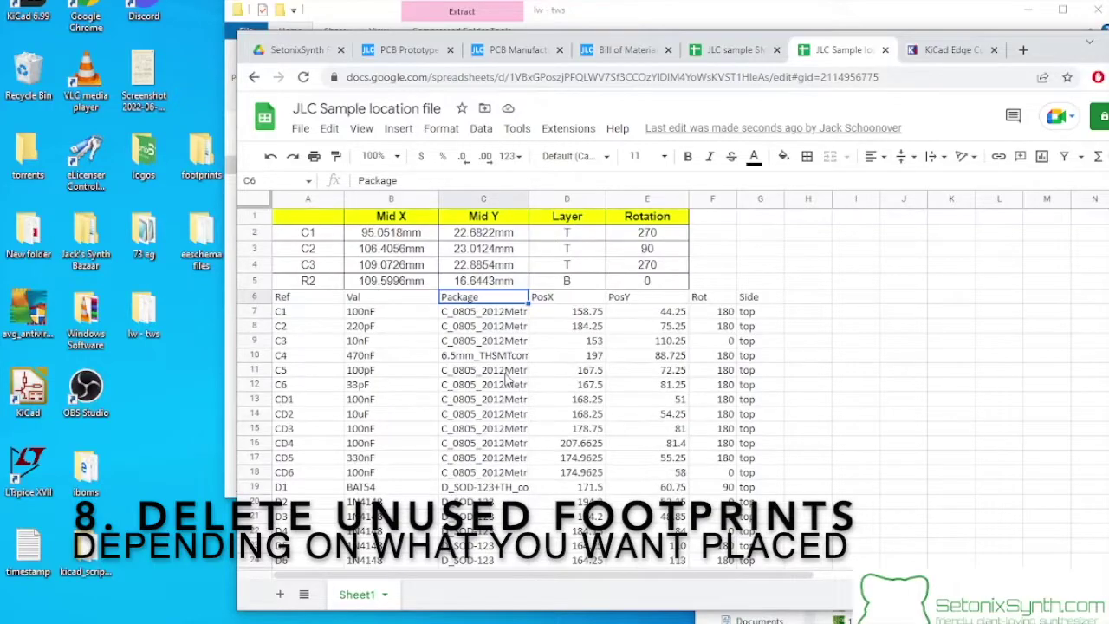
Step: Delete the imported placement rows for C4, D1 and the LED D8
left_click(254, 355)
right_click(254, 355)
left_click(487, 418)
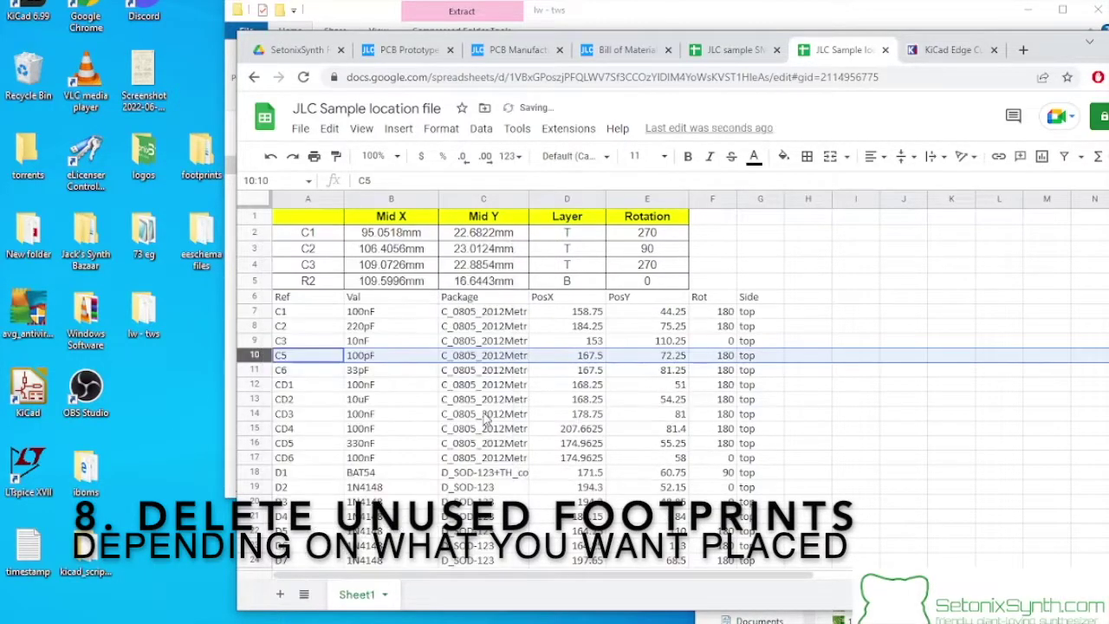
left_click(486, 417)
left_click(279, 473)
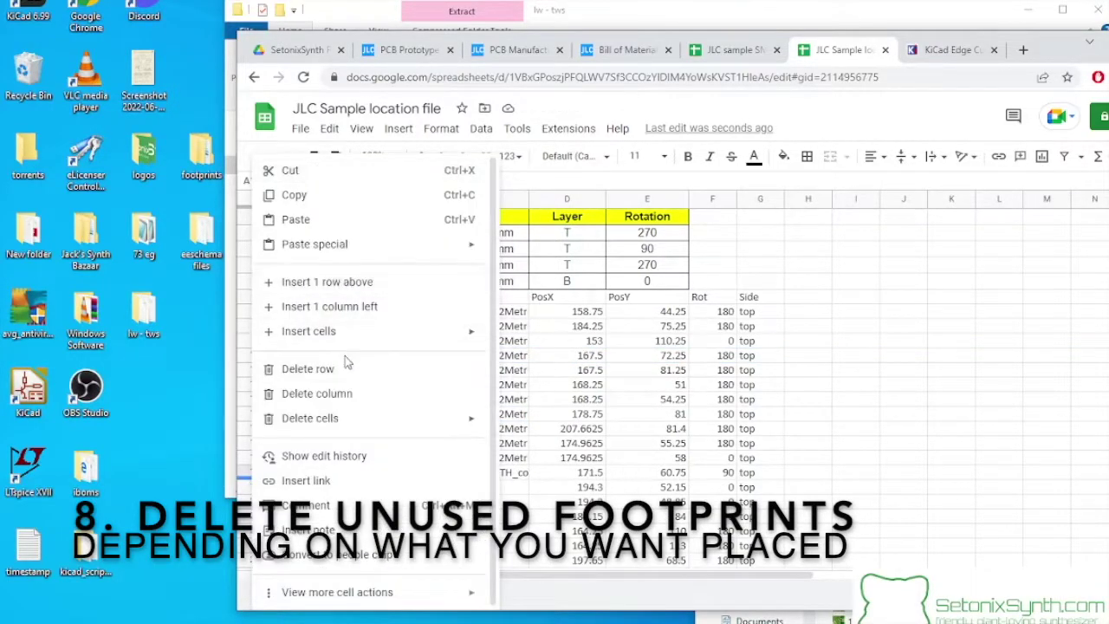
left_click(342, 368)
scroll(416, 463, "down", 2)
right_click(249, 435)
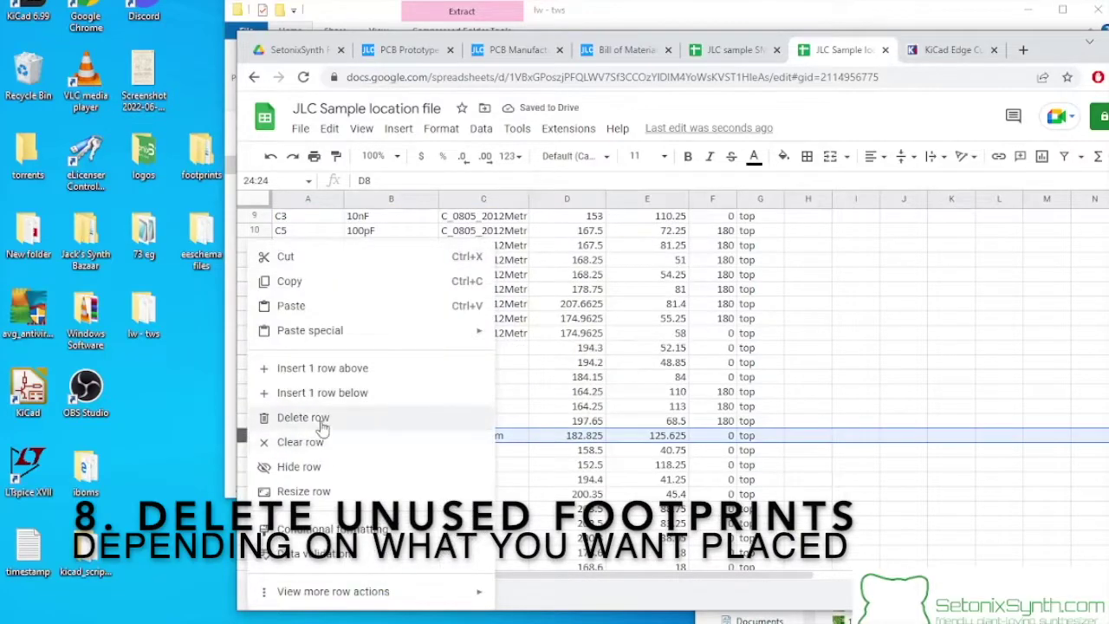
left_click(303, 418)
Step: Delete the placement rows for the potentiometers RV2 through RV6
scroll(389, 403, "down", 5)
scroll(392, 431, "down", 15)
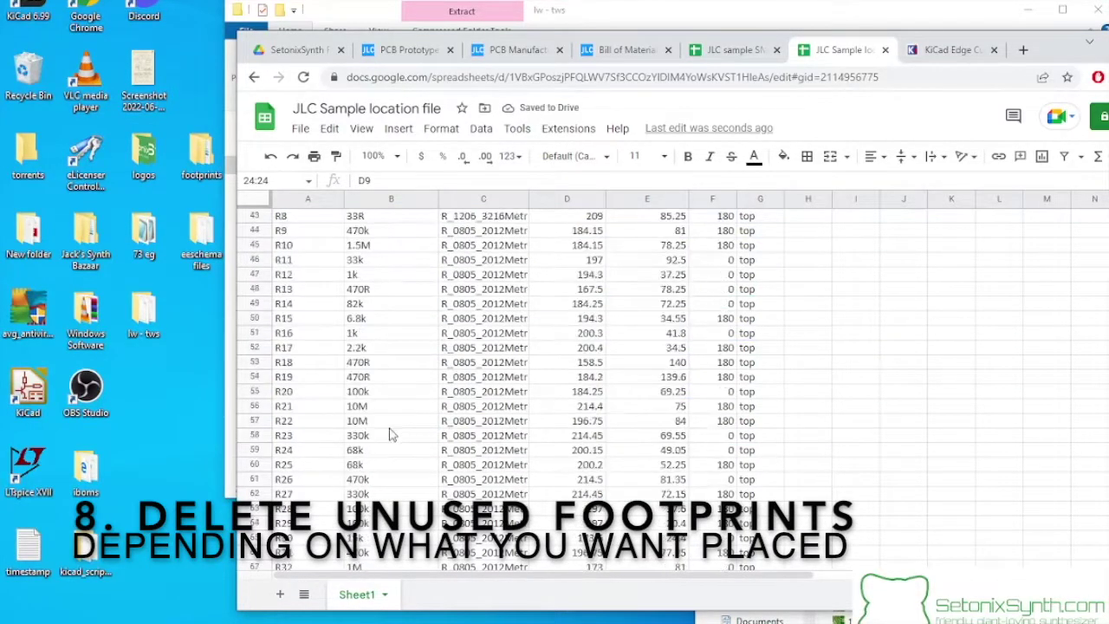
left_click(254, 391)
left_click(254, 449, "shift")
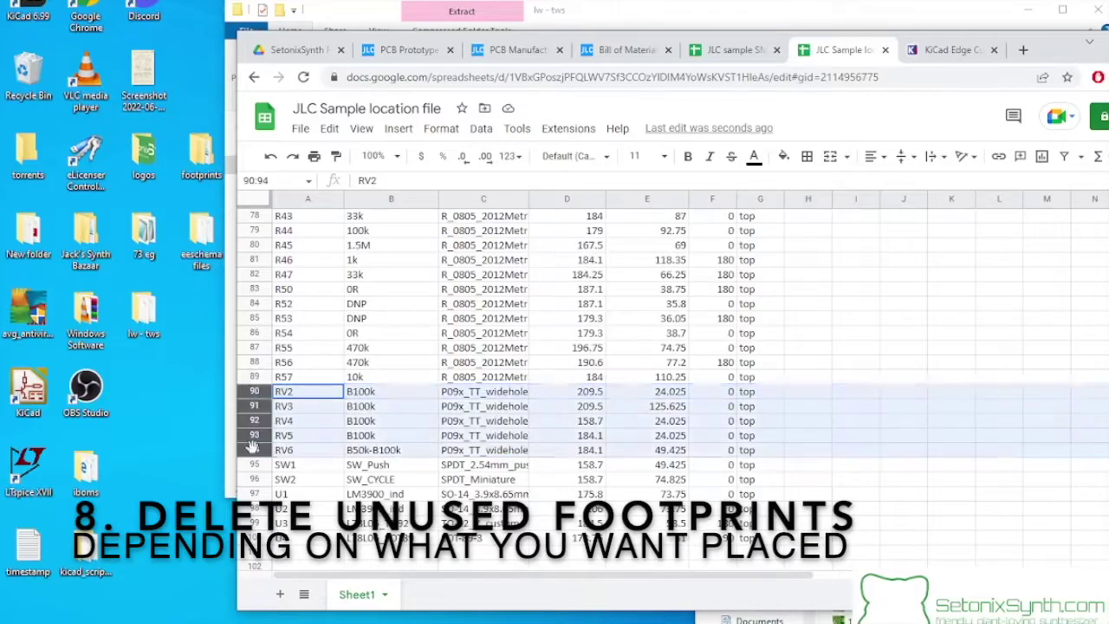
right_click(253, 449)
left_click(330, 418)
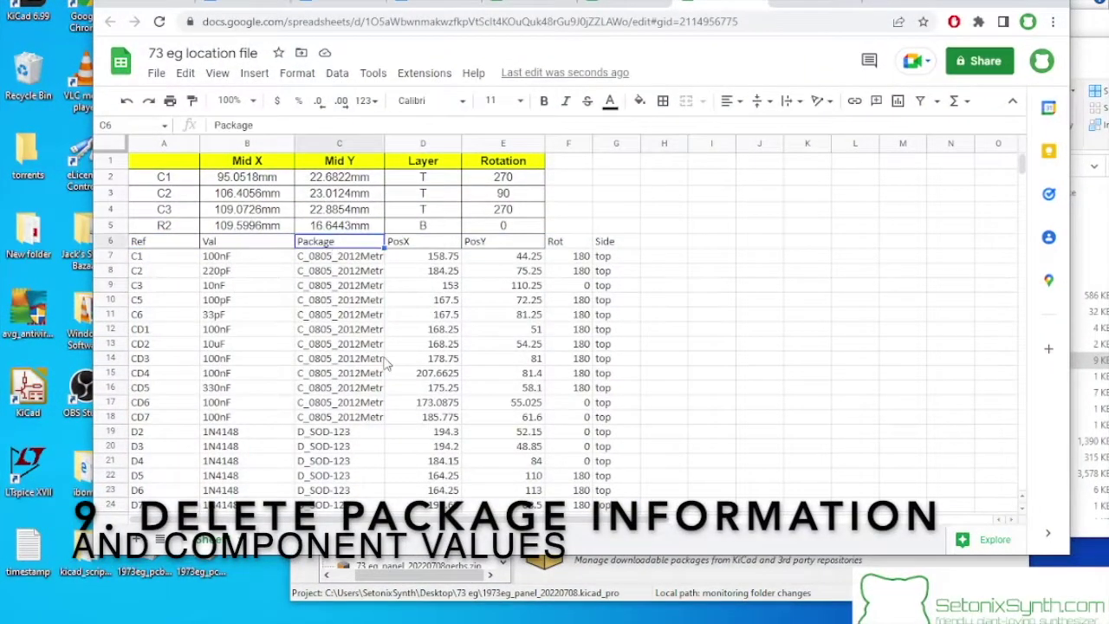
Step: Clear the Package column data in C6:C89 of the 73 eg location file
scroll(388, 364, "down", 12)
left_click(340, 404, "shift")
key("Delete")
scroll(324, 210, "up", 12)
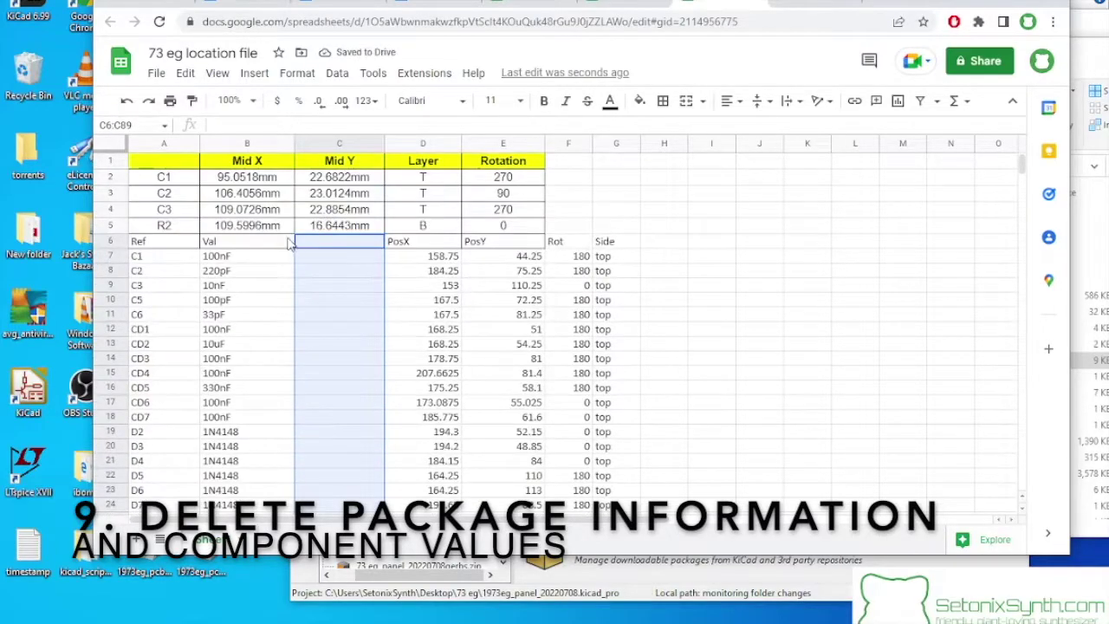
Step: Clear the component value column, including its Val header, in B6:B89
left_click(290, 243)
scroll(248, 260, "down", 15)
left_click(247, 357, "shift")
key("Delete")
scroll(265, 311, "up", 8)
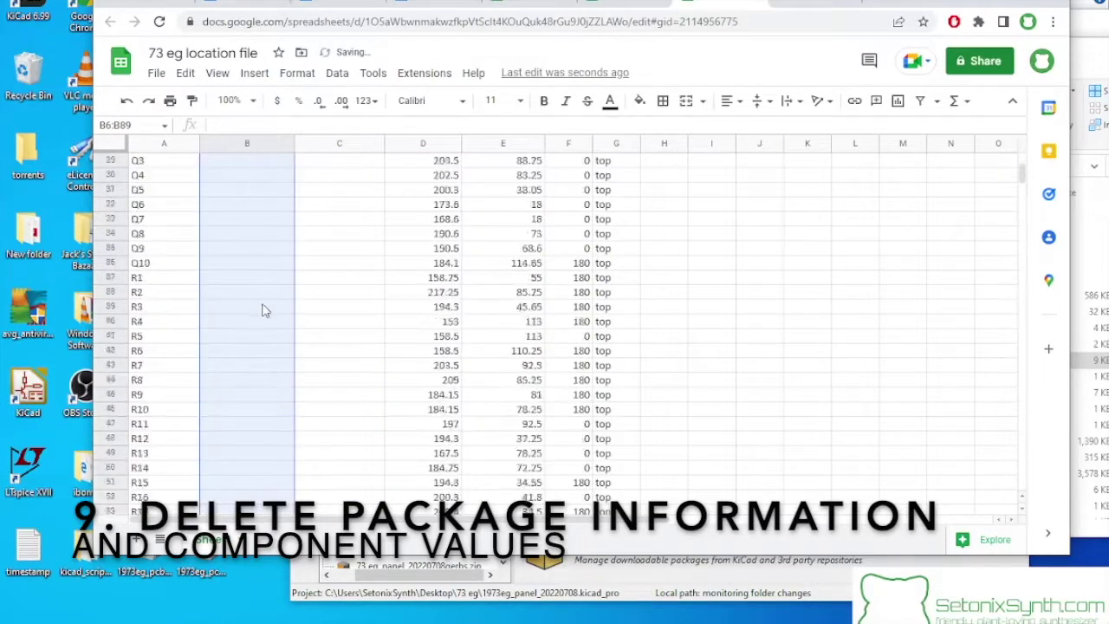
Step: Clear the Side column data, including its header, in G6:G89
scroll(265, 310, "up", 8)
left_click(438, 241)
left_click(611, 242)
scroll(611, 304, "down", 15)
left_click(615, 392, "shift")
key("Delete")
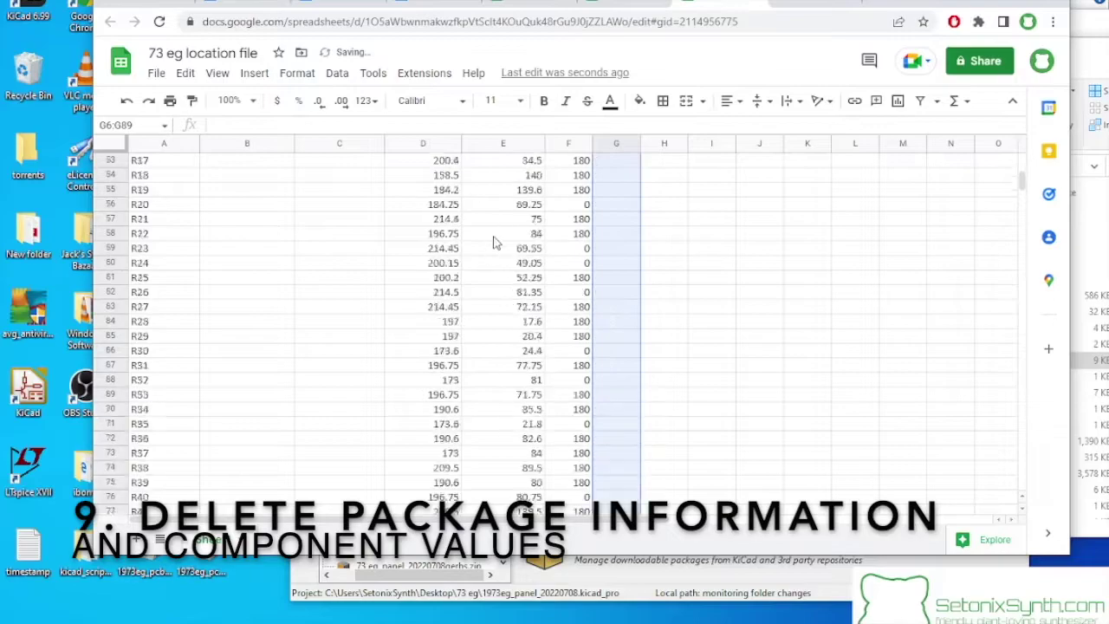
Step: Try to paste the Ref column, from A6 down and including its header, at A2 as values only
scroll(520, 304, "up", 15)
left_click(164, 241)
scroll(152, 344, "down", 15)
left_click(154, 438, "shift")
key("ctrl+c")
scroll(167, 407, "up", 15)
left_click(160, 179)
right_click(157, 180)
mouse_move(260, 188)
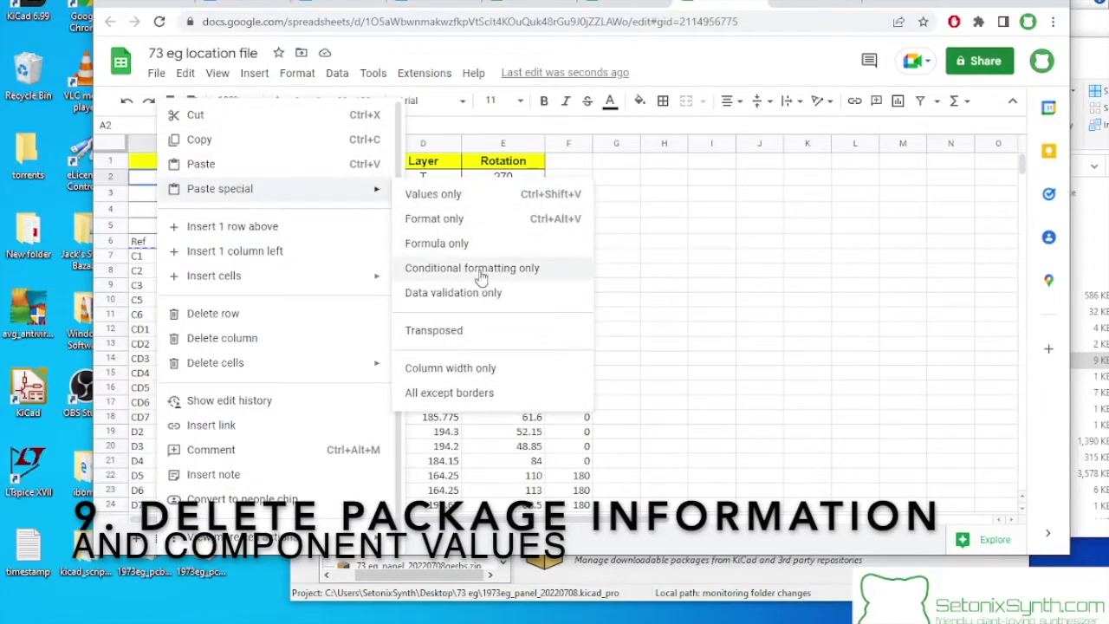
left_click(438, 195)
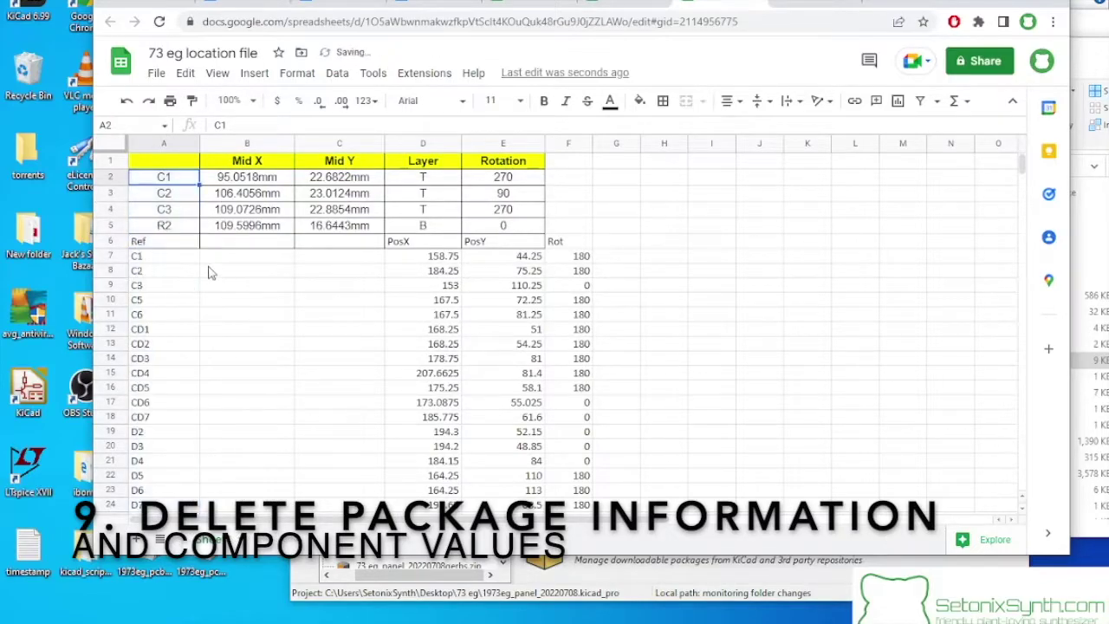
Step: Paste the designators from A7:A89 starting at A2 and enter Designator as the column A header
left_click(163, 255)
scroll(193, 330, "down", 15)
left_click(161, 341, "shift")
key("ctrl+c")
scroll(161, 321, "up", 15)
left_click(163, 179)
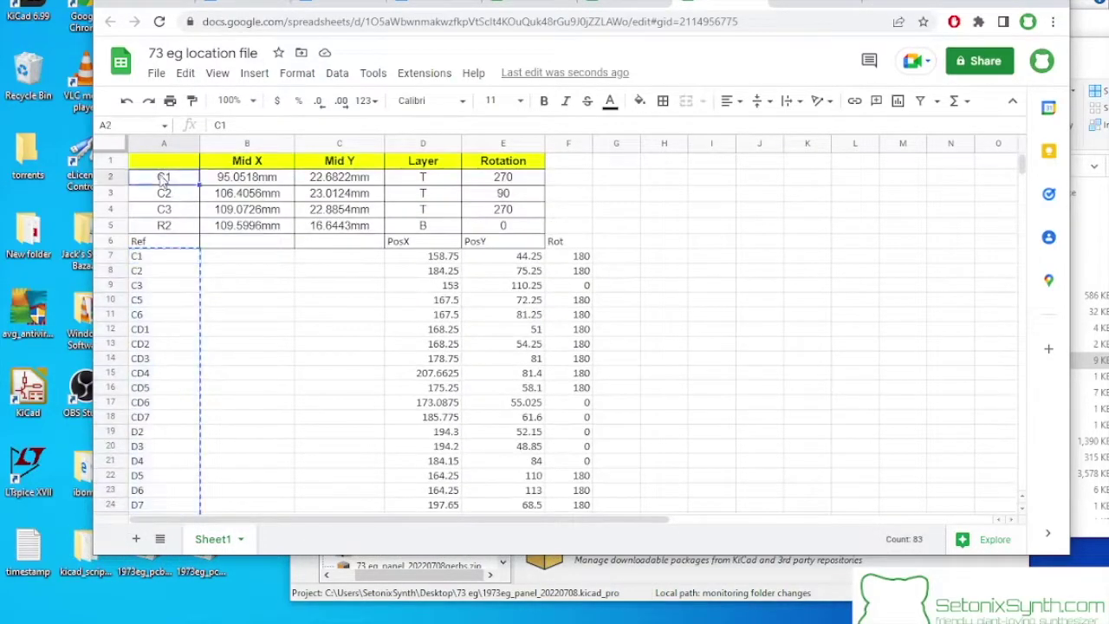
scroll(149, 409, "down", 15)
scroll(154, 308, "up", 15)
key("ctrl+v")
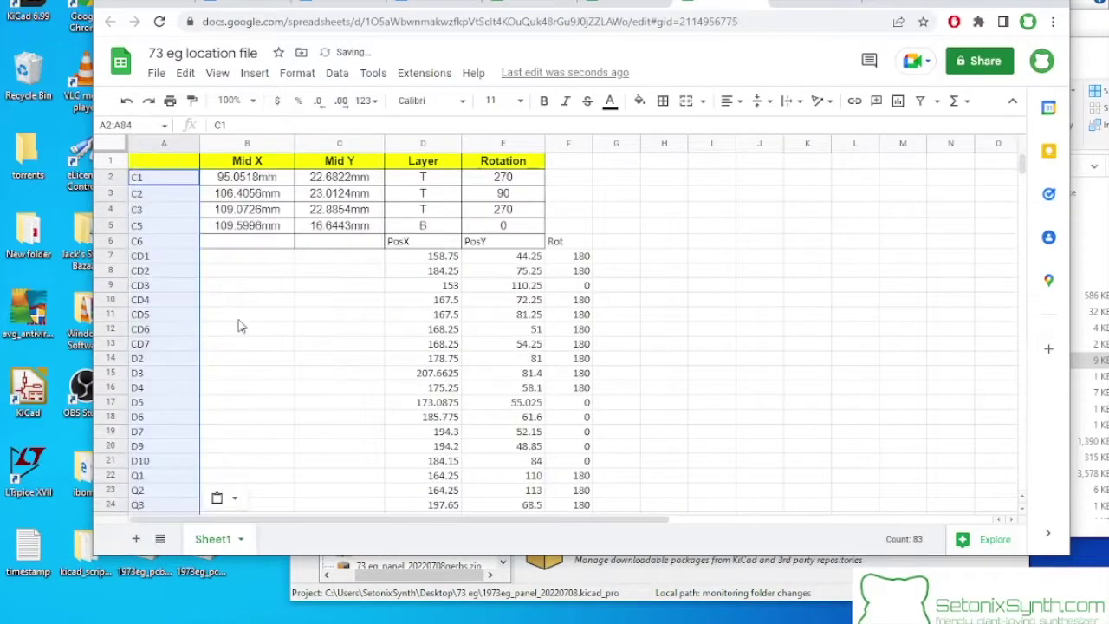
left_click(161, 160)
type("Designato")
Step: Copy the PosX values from D7:D89 into the Mid X column starting at B2
left_click(416, 256)
scroll(416, 286, "down", 15)
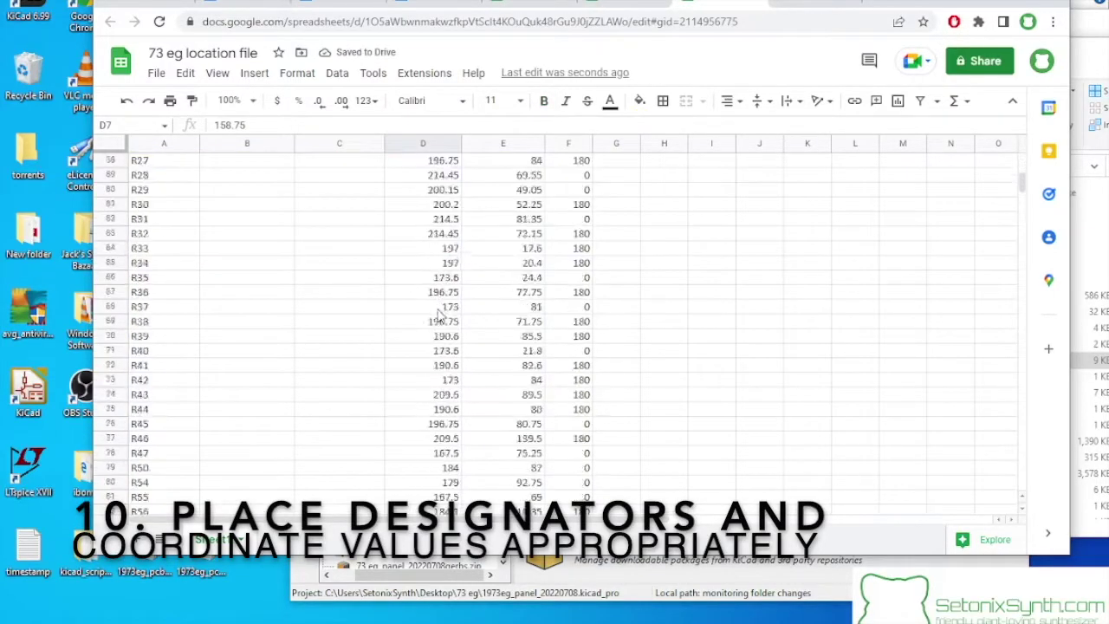
scroll(416, 286, "up", 15)
scroll(416, 312, "down", 15)
left_click(450, 409, "shift")
key("ctrl+c")
scroll(450, 407, "up", 15)
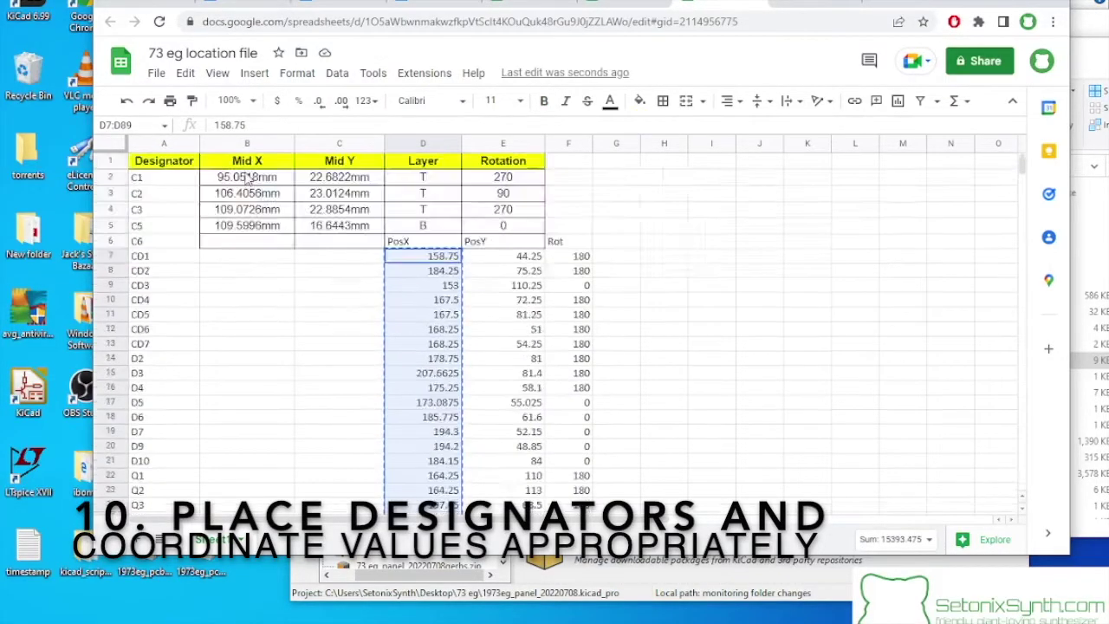
left_click(247, 177)
key("ctrl+v")
Step: Clear the original PosX data, including its header, in D6:D89
left_click(436, 242)
scroll(437, 286, "down", 12)
left_click(455, 484, "shift")
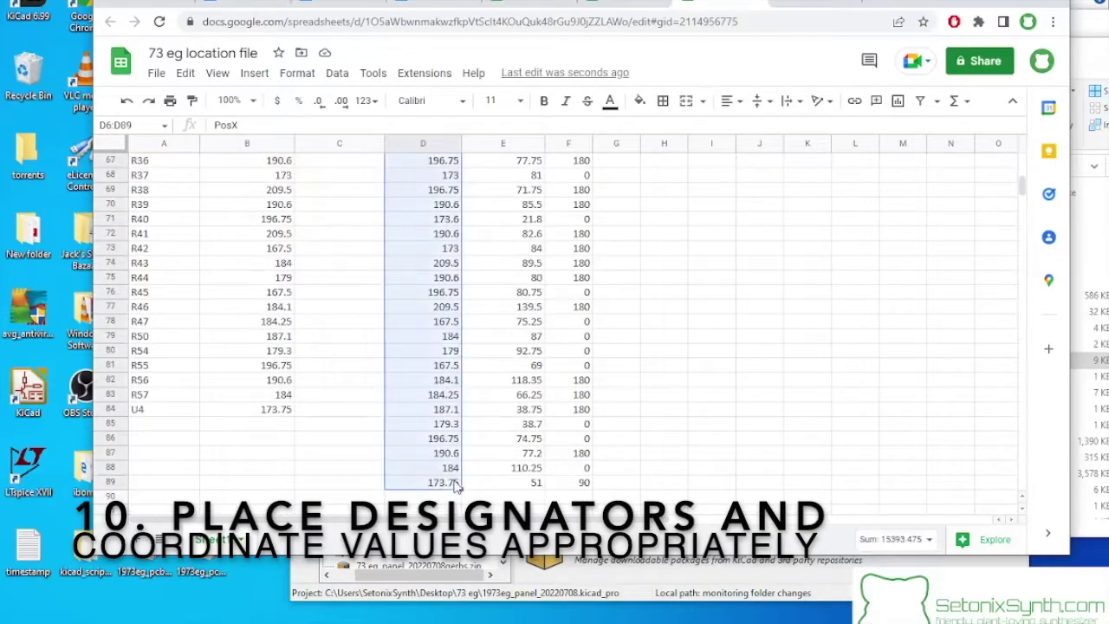
key("Delete")
Step: Try to copy the PosY column including its header, E6:E89, into the Mid Y column at C2
scroll(455, 433, "up", 12)
left_click(506, 244)
scroll(511, 286, "down", 12)
left_click(535, 483, "shift")
key("ctrl+c")
scroll(422, 343, "up", 12)
left_click(330, 180)
key("ctrl+v")
key("ctrl+z")
Step: Copy only the PosY values from E7:E89 into the Mid Y column starting at C2
left_click(509, 258)
scroll(505, 285, "down", 15)
left_click(520, 394, "shift")
key("ctrl+c")
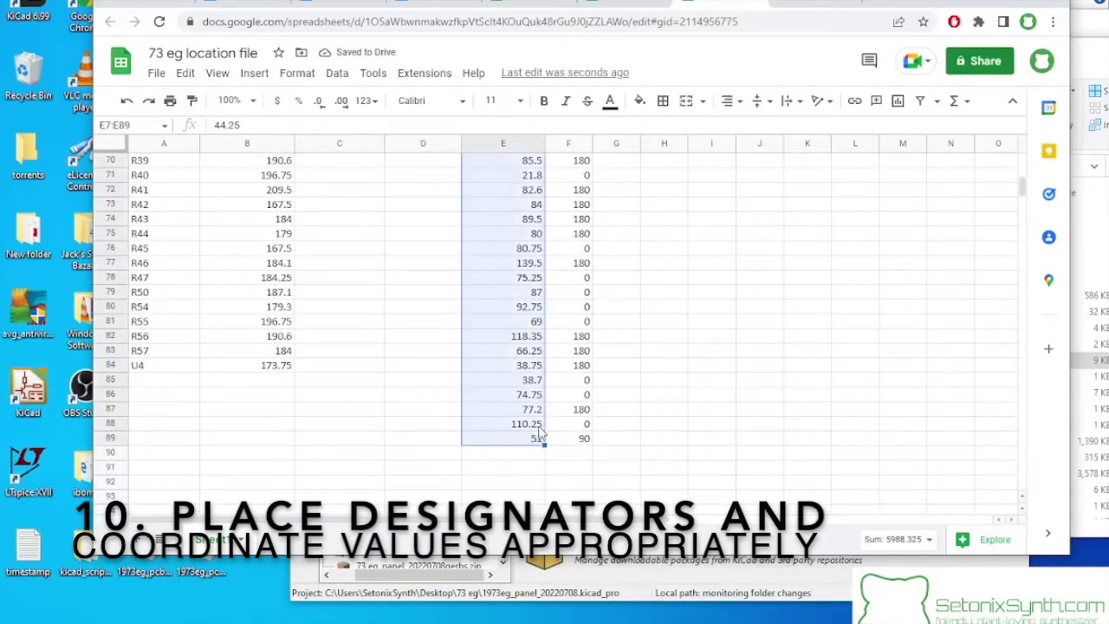
scroll(520, 346, "up", 15)
left_click(339, 177)
key("ctrl+v")
Step: Copy the Rot values from F7:F89 into the Rotation column starting at E2 and clear the original data in F2:F89
left_click(524, 258)
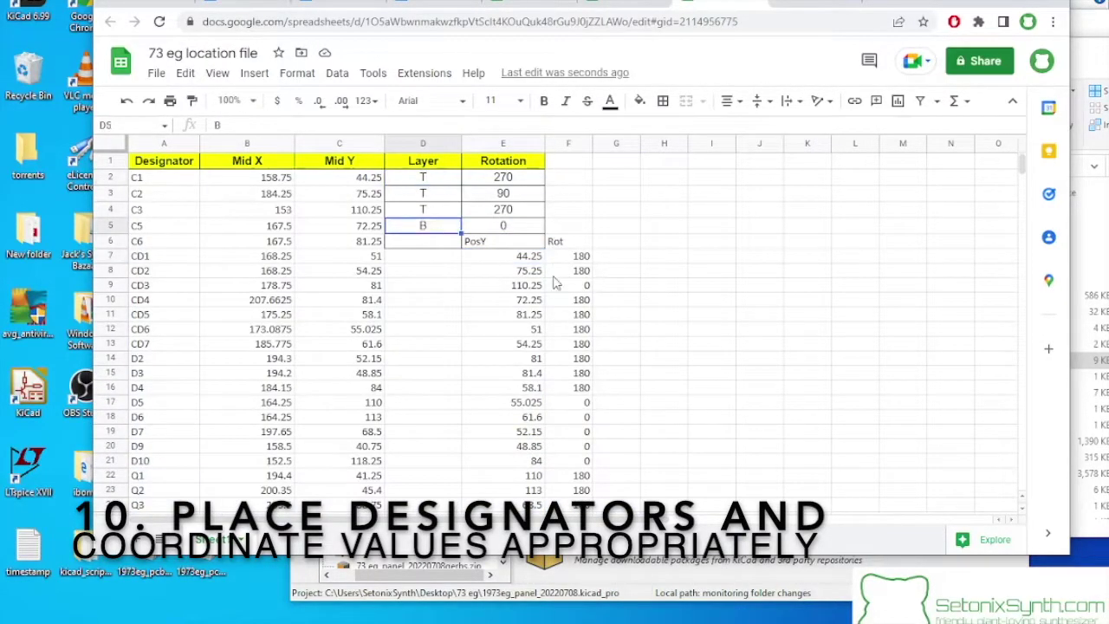
left_click(582, 258)
scroll(582, 258, "down", 15)
left_click(582, 250, "shift")
key("ctrl+c")
scroll(582, 250, "up", 15)
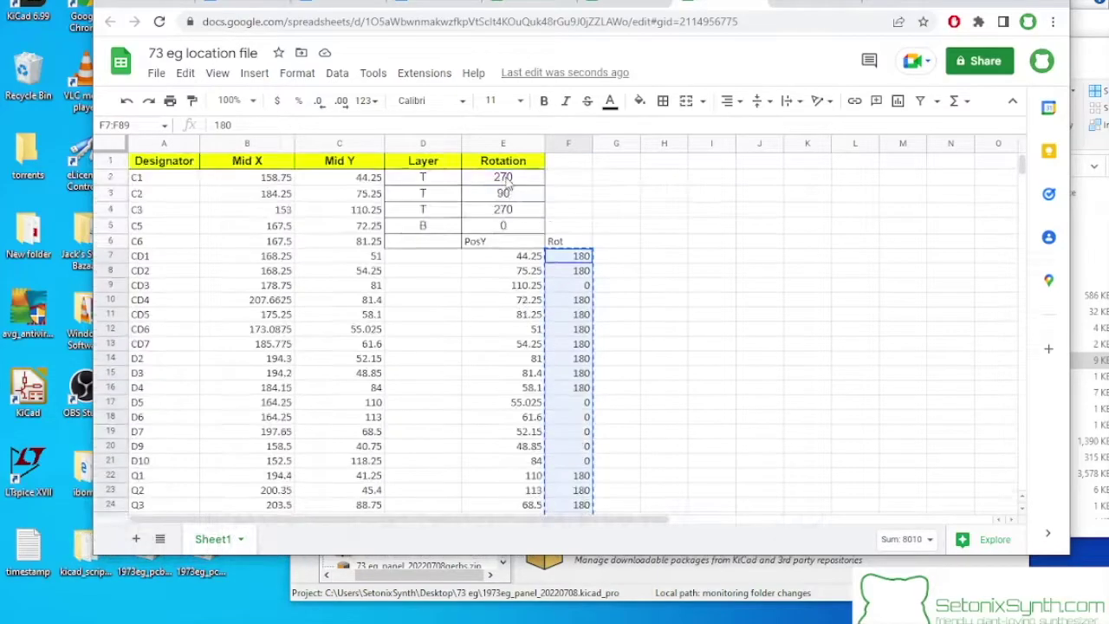
left_click(505, 178)
key("ctrl+v")
scroll(537, 295, "down", 14)
scroll(475, 328, "up", 10)
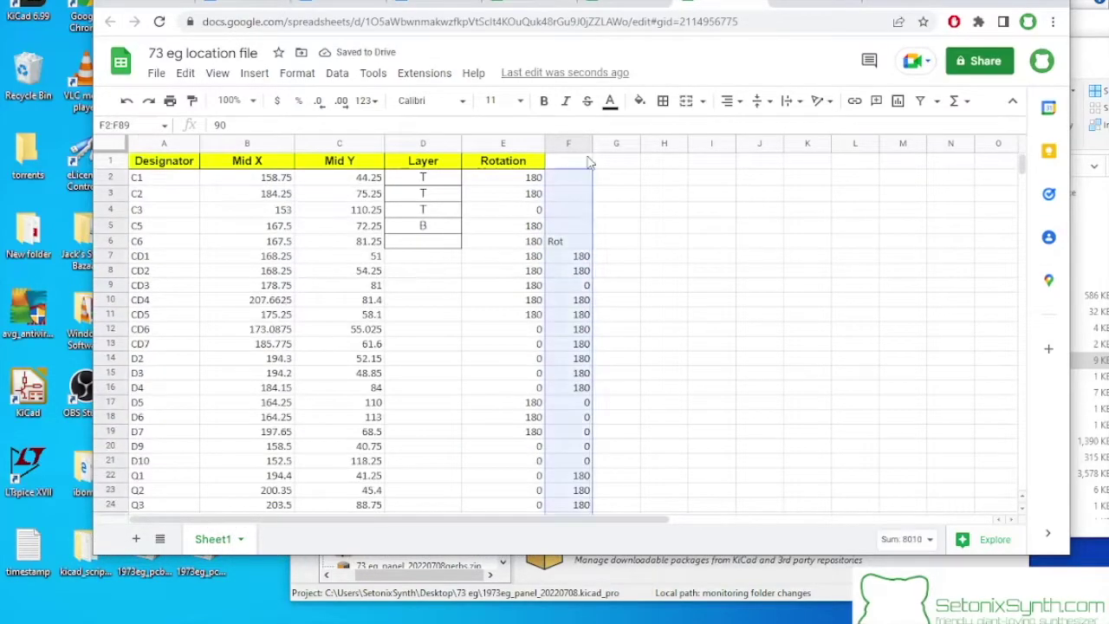
Step: Fill the Layer column with T for every component down to row 84
left_click_drag(455, 257, 436, 320)
key("ctrl+v")
left_click(436, 373)
scroll(450, 330, "up", 15)
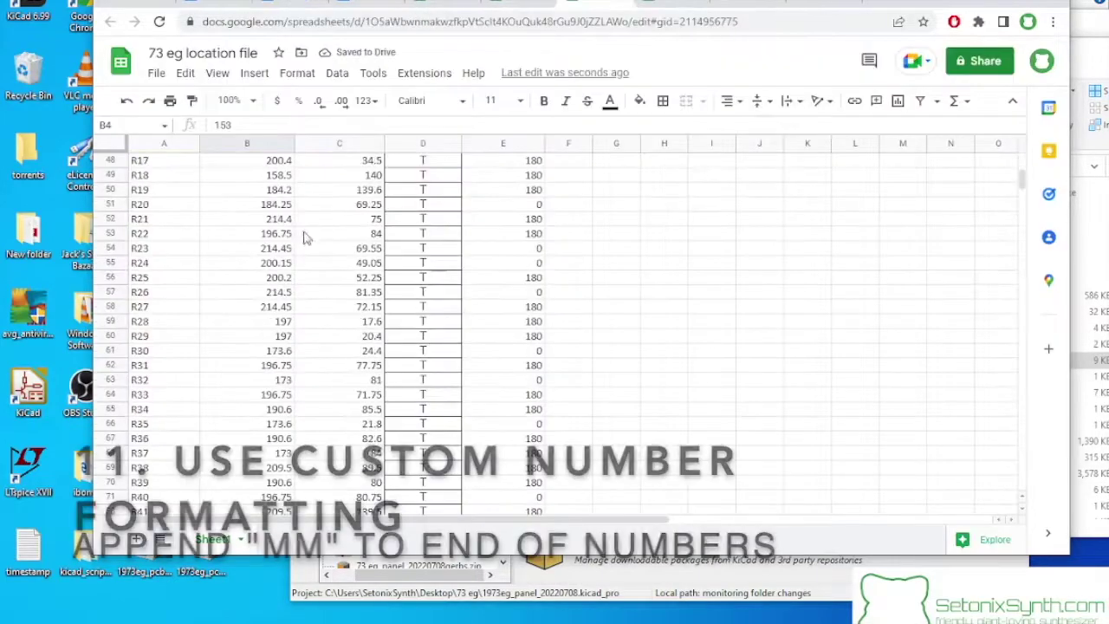
Step: Apply the custom number format with four decimals and an mm suffix to the Mid X values in B4:B84
scroll(303, 235, "down", 5)
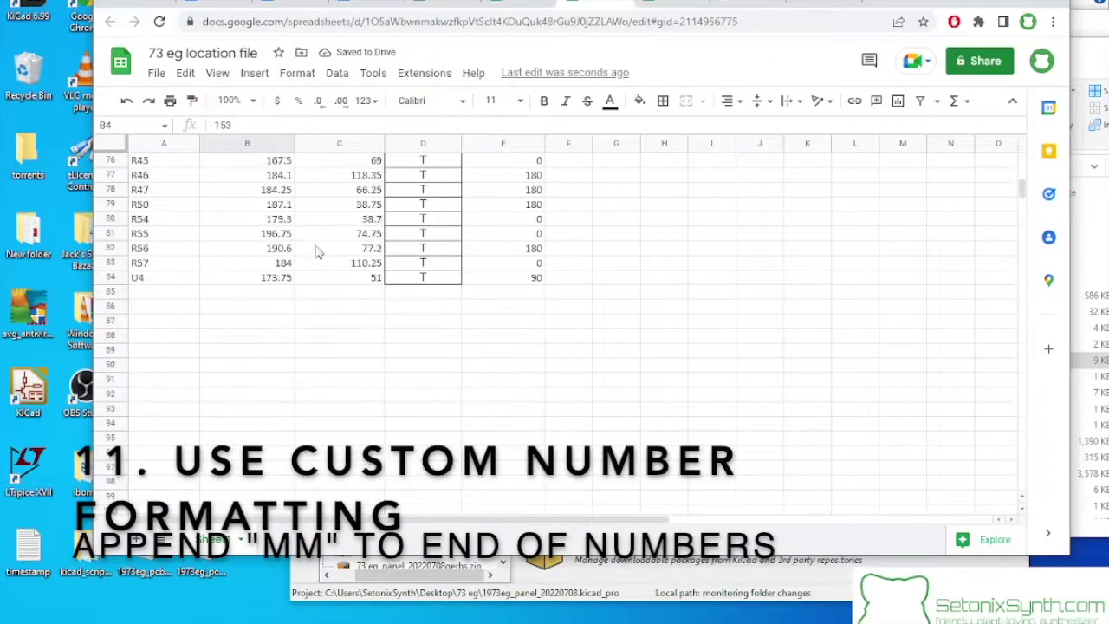
left_click(277, 278, "shift")
left_click(296, 73)
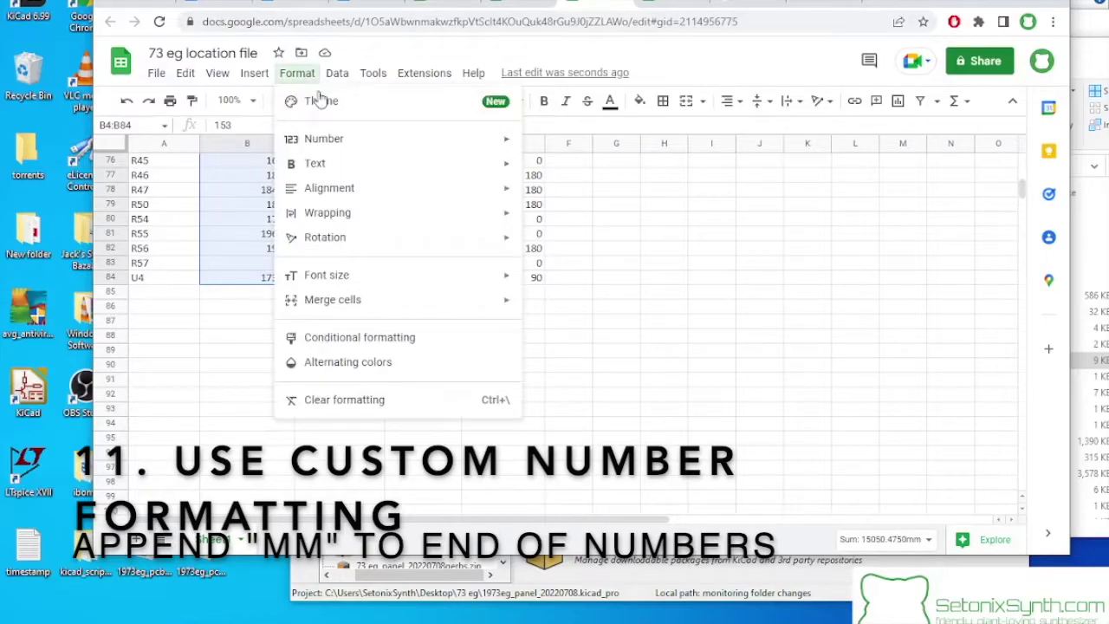
mouse_move(365, 145)
left_click(629, 407)
left_click(335, 349)
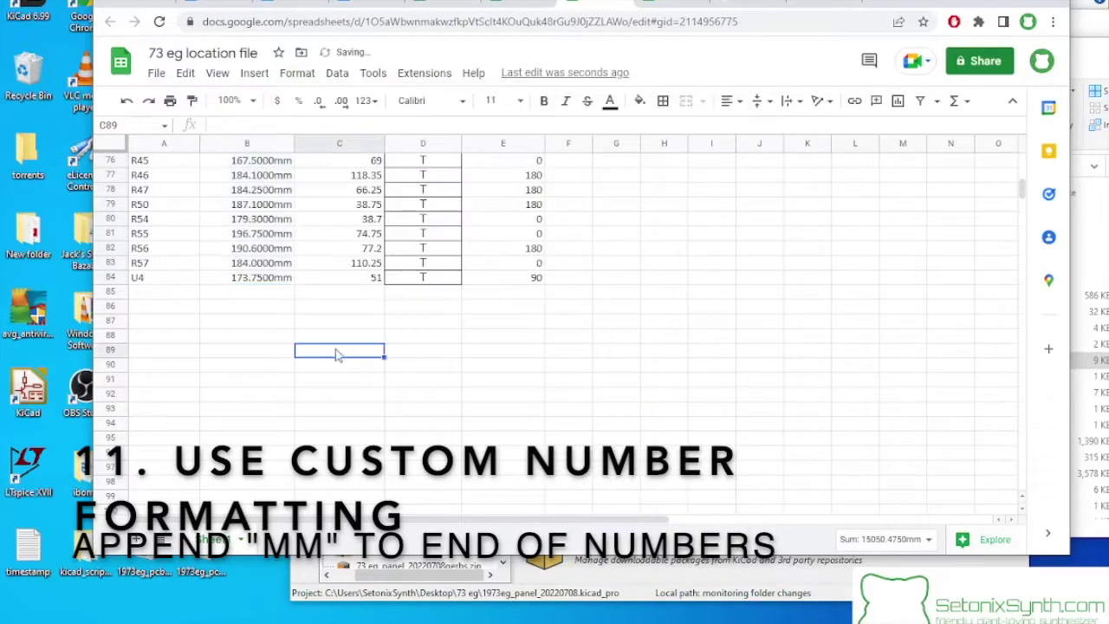
Step: Check the formatted Mid X values against the coordinate format in the JLC Sample location file
scroll(322, 266, "up", 6)
scroll(303, 269, "up", 4)
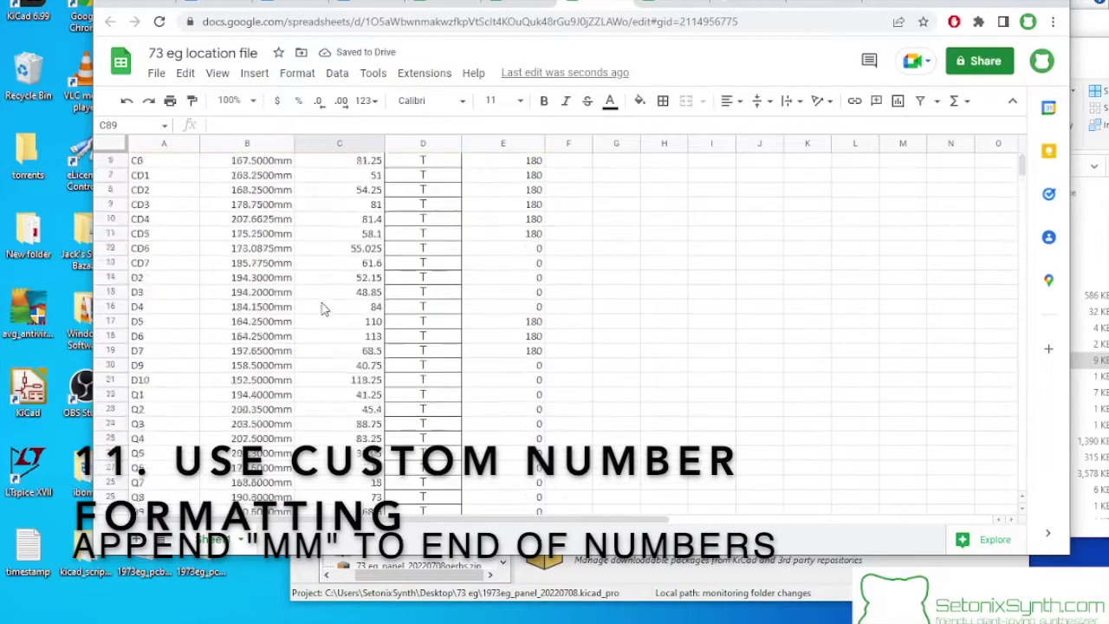
scroll(304, 422, "down", 10)
scroll(263, 338, "up", 7)
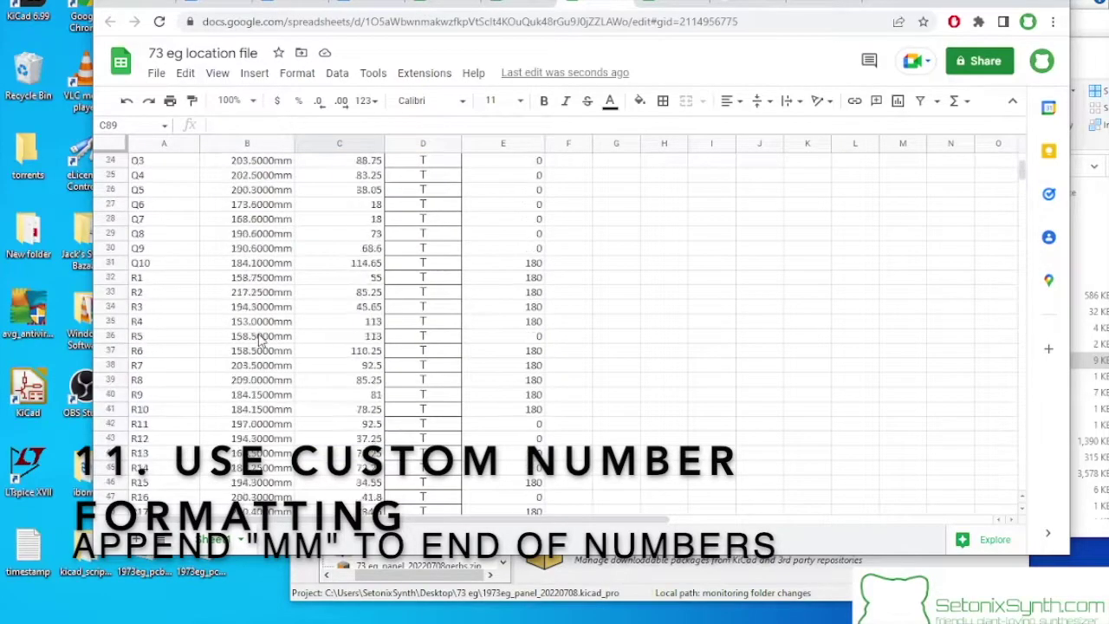
scroll(263, 341, "up", 8)
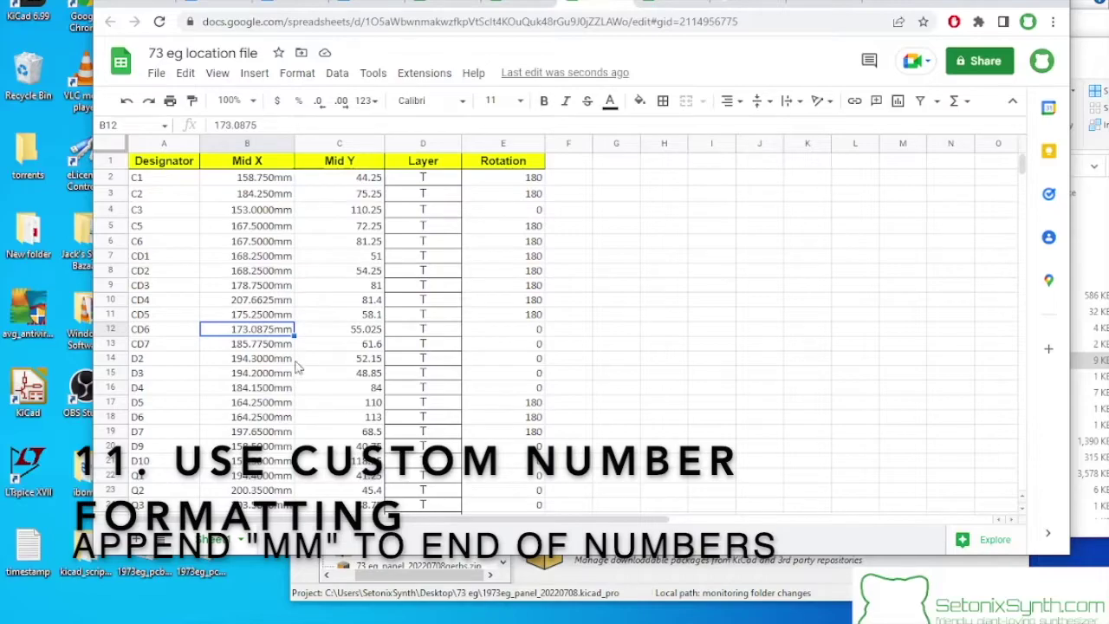
left_click(519, 3)
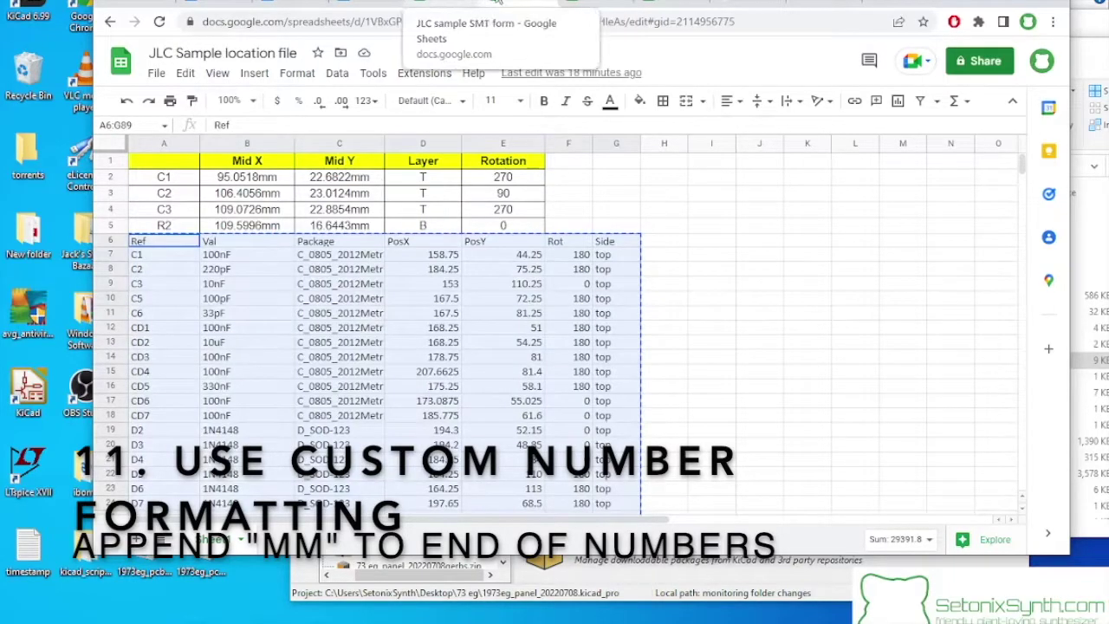
left_click(581, 4)
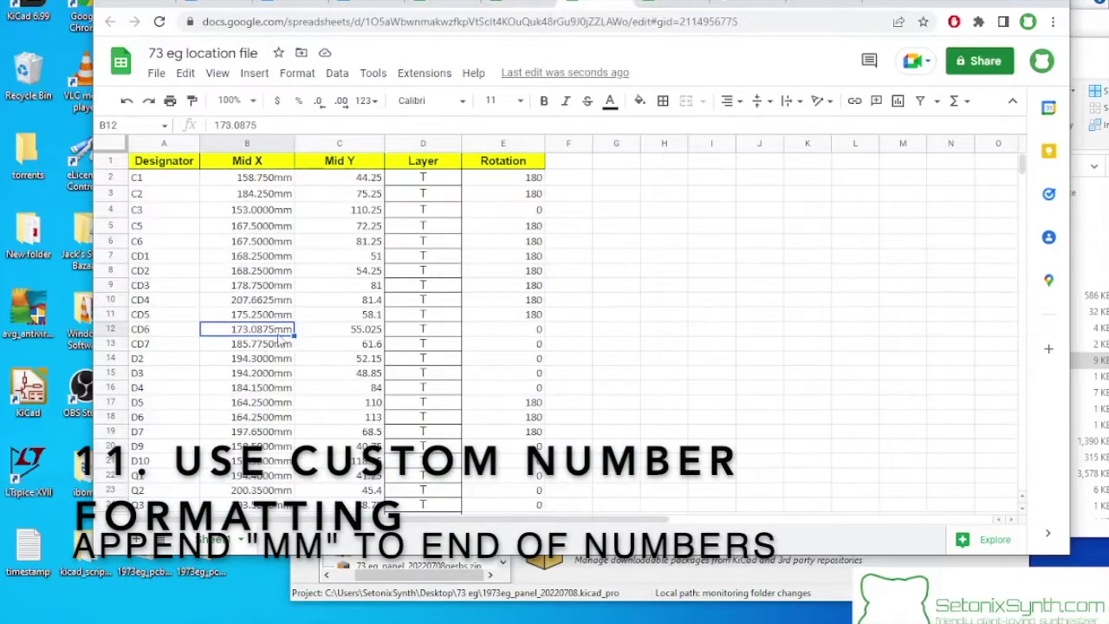
Step: Apply the custom four-decimal mm number format to the Mid Y values in C2:C84 and check the finished list
left_click(367, 179)
scroll(382, 347, "down", 15)
left_click(368, 277, "shift")
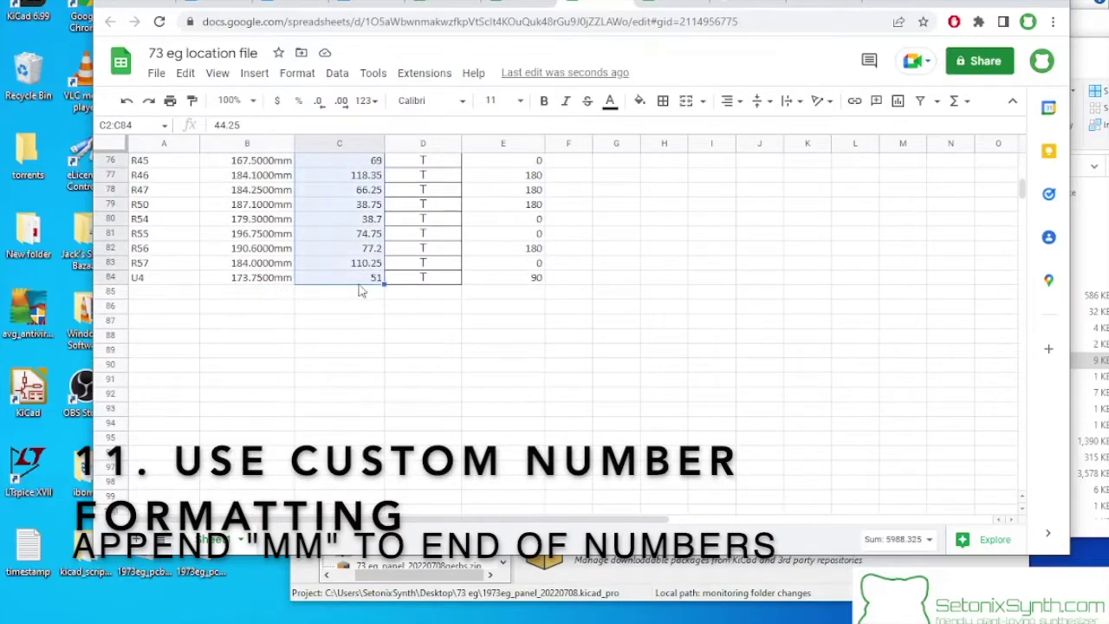
left_click(294, 74)
mouse_move(258, 87)
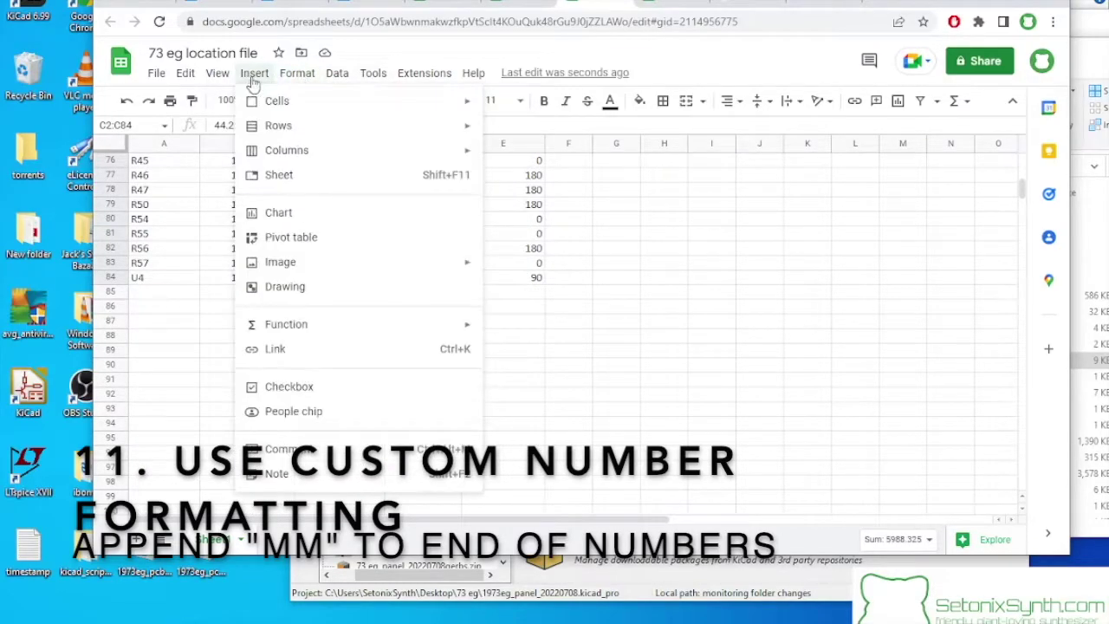
mouse_move(296, 74)
mouse_move(371, 145)
left_click(654, 386)
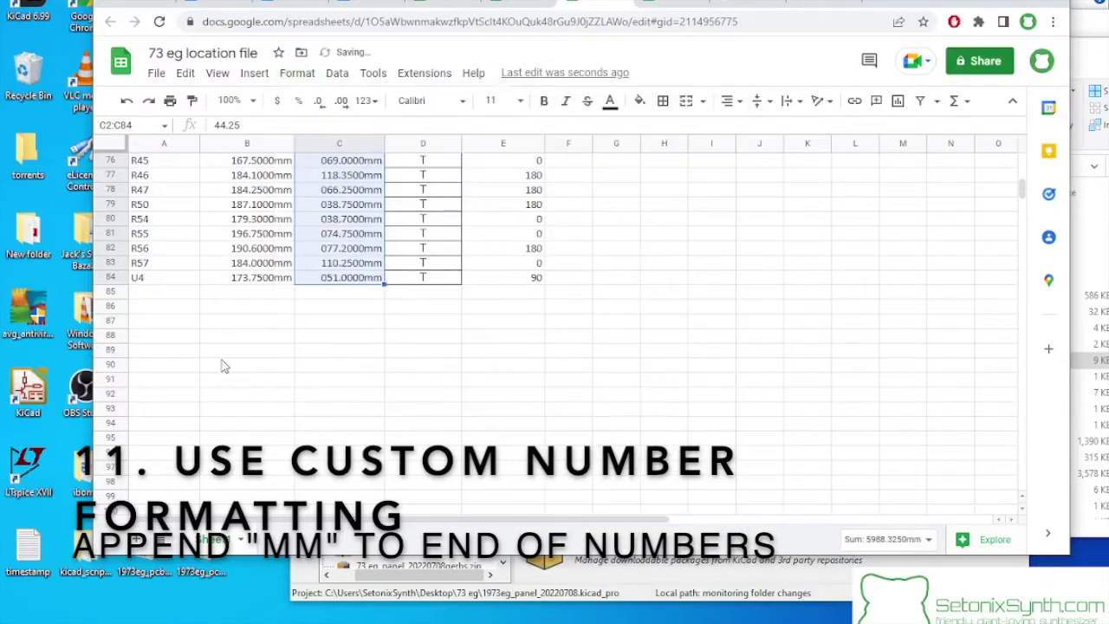
scroll(222, 364, "up", 15)
left_click(615, 241)
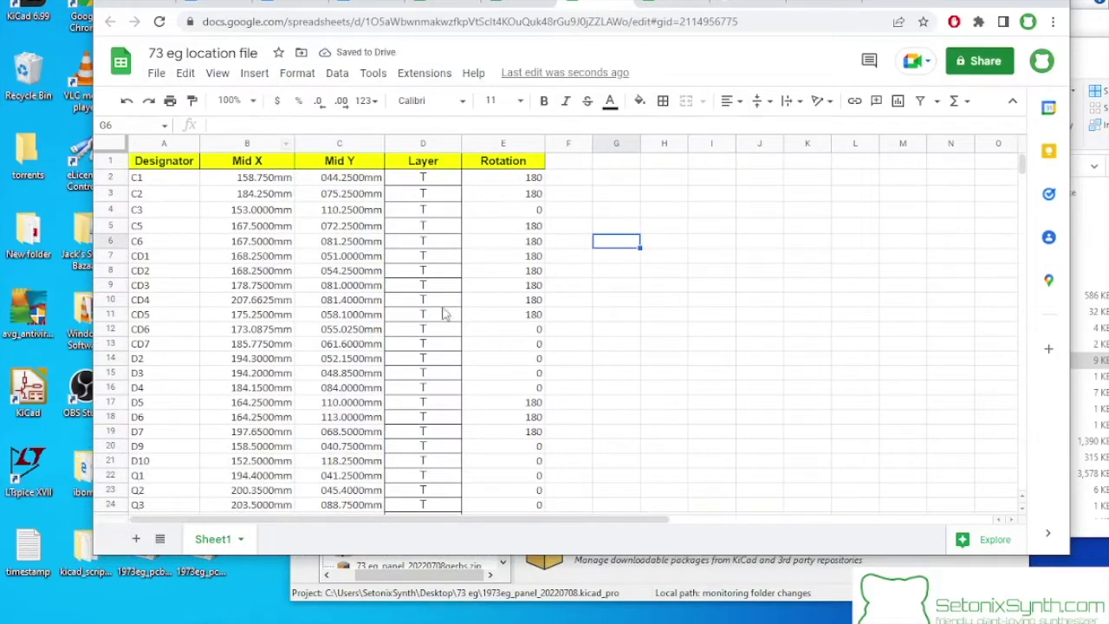
scroll(290, 465, "down", 5)
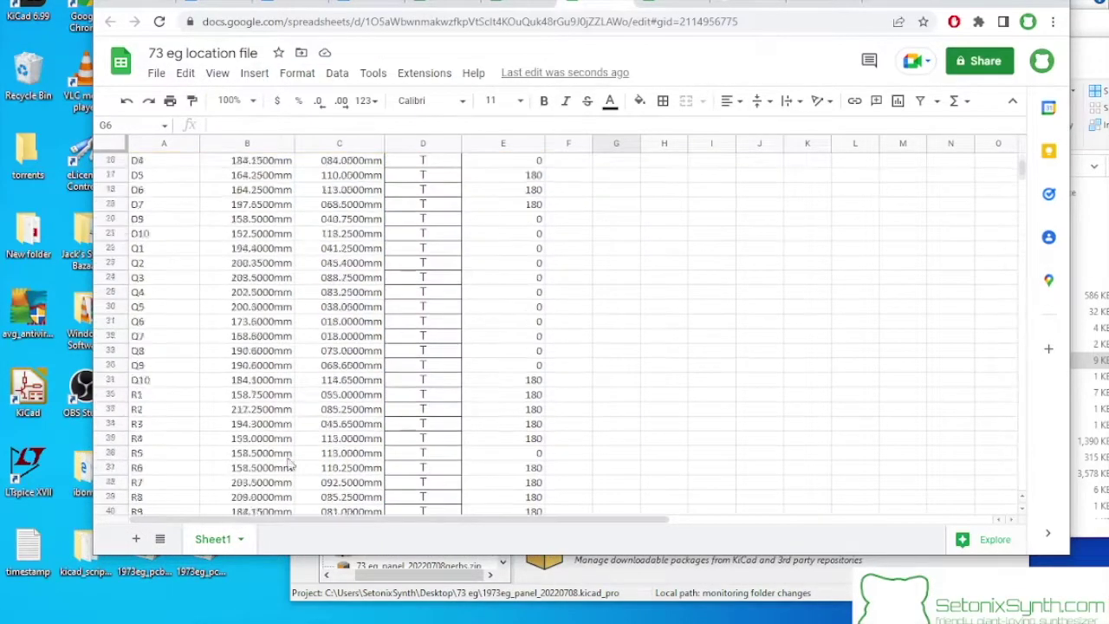
scroll(293, 448, "up", 15)
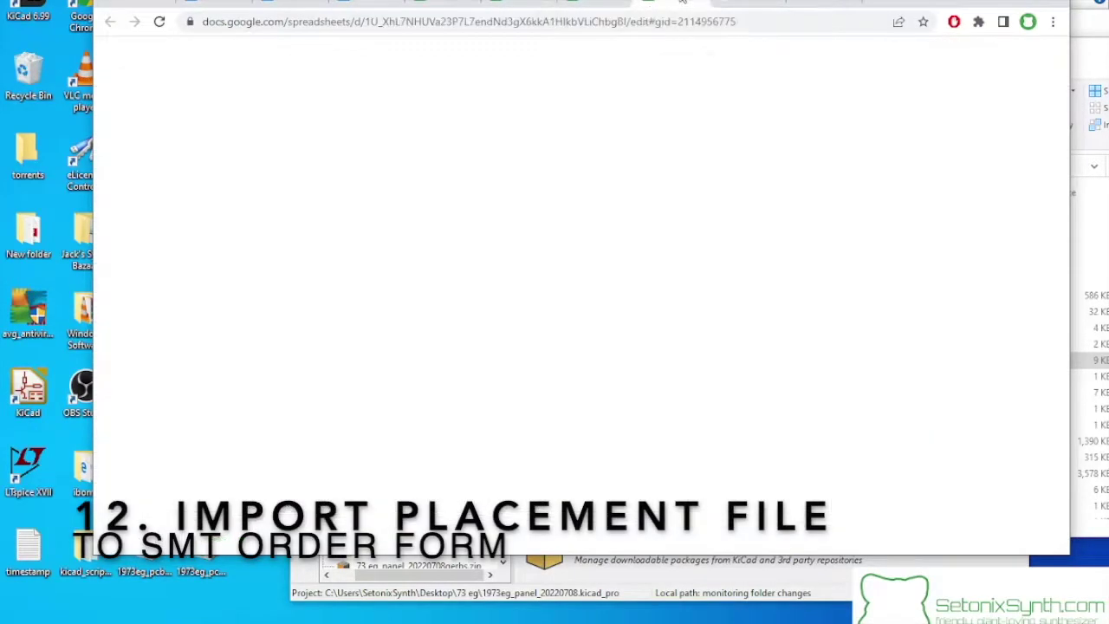
Step: Import 1973eg_pcb-top-pos.csv into the 73 eg smt order form, appending it to the current sheet
left_click(451, 4)
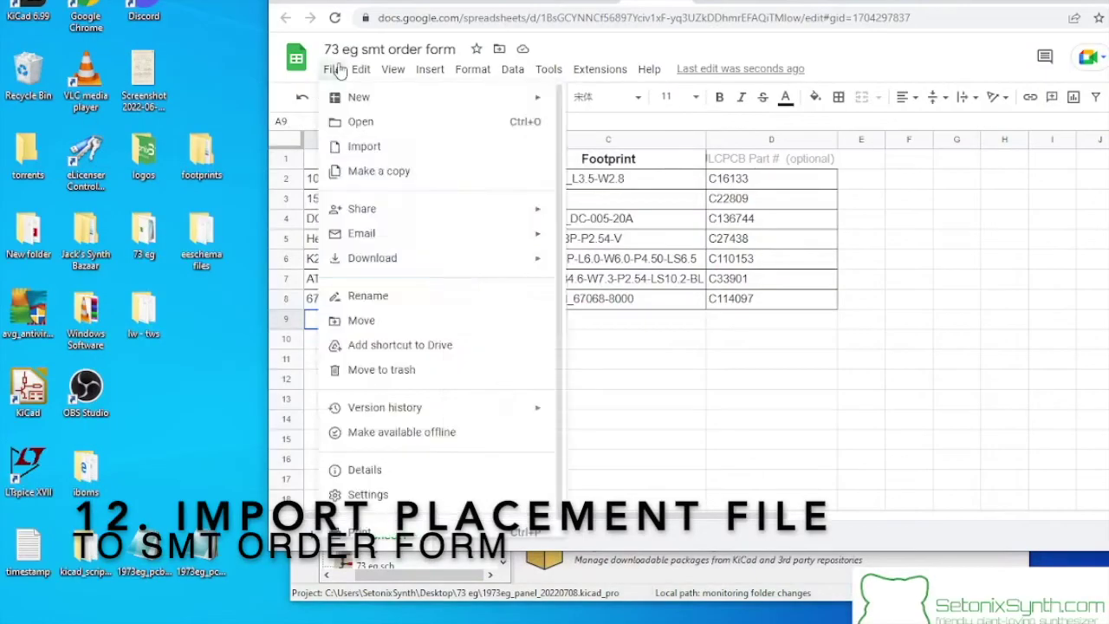
left_click(350, 144)
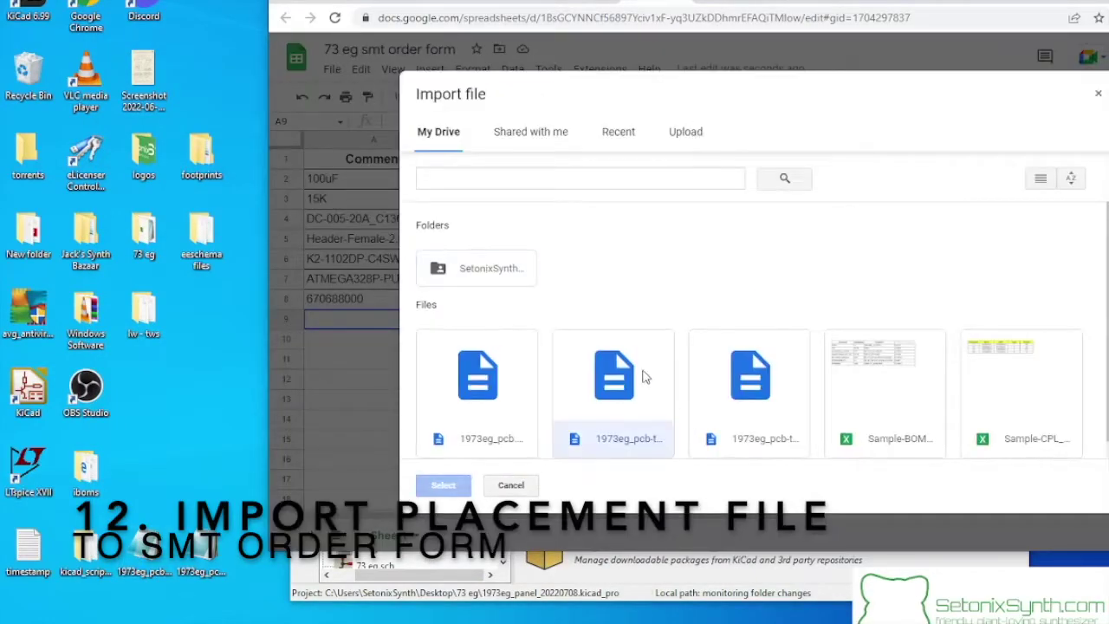
left_click(686, 131)
left_click_drag(201, 552, 572, 406)
left_click(660, 299)
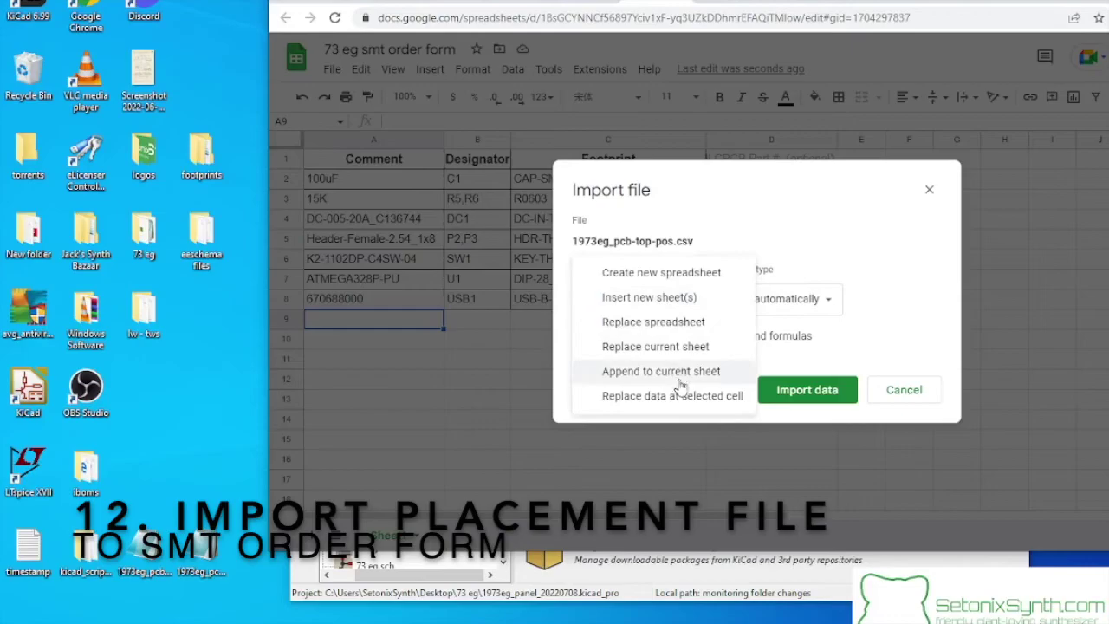
left_click(661, 371)
left_click(806, 389)
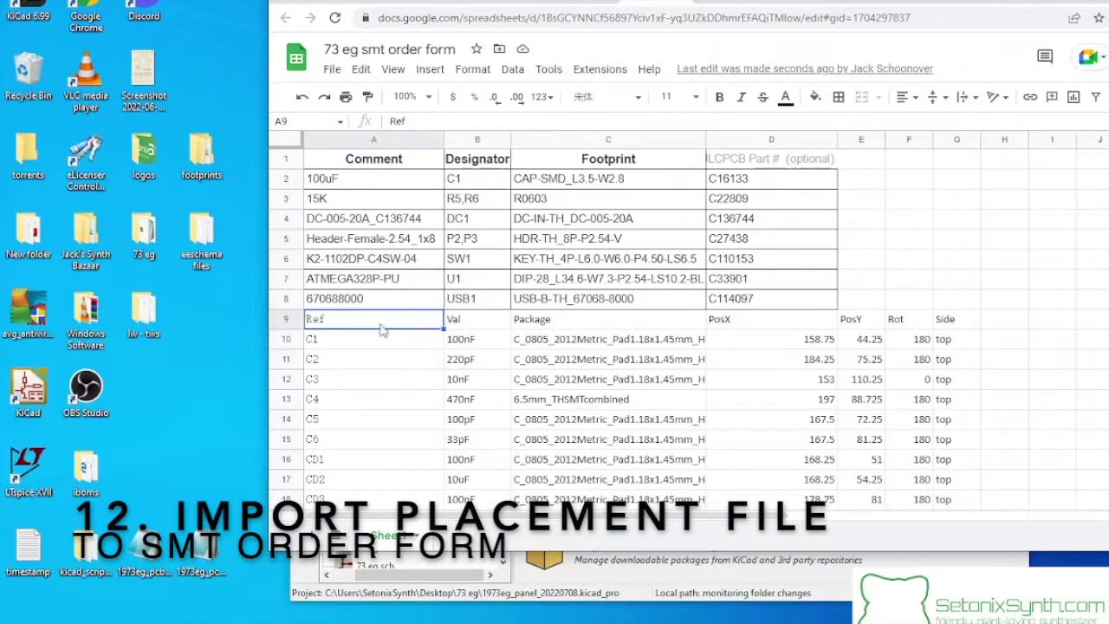
Step: Clear the imported position, rotation and side data in D9:G107
scroll(946, 328, "down", 20)
left_click(954, 319, "shift")
key("Delete")
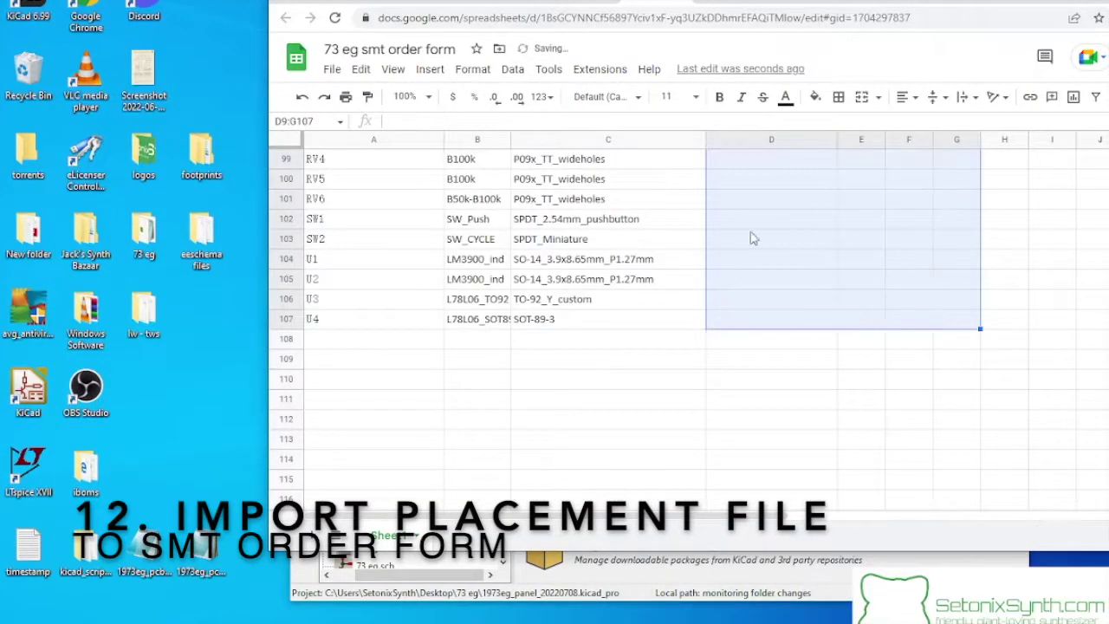
Step: Delete the order form rows for diode D1 and the part with the D5.0mm footprint
scroll(753, 237, "up", 20)
left_click(579, 396)
scroll(565, 341, "down", 1)
left_click(390, 303)
scroll(376, 348, "down", 5)
right_click(279, 258)
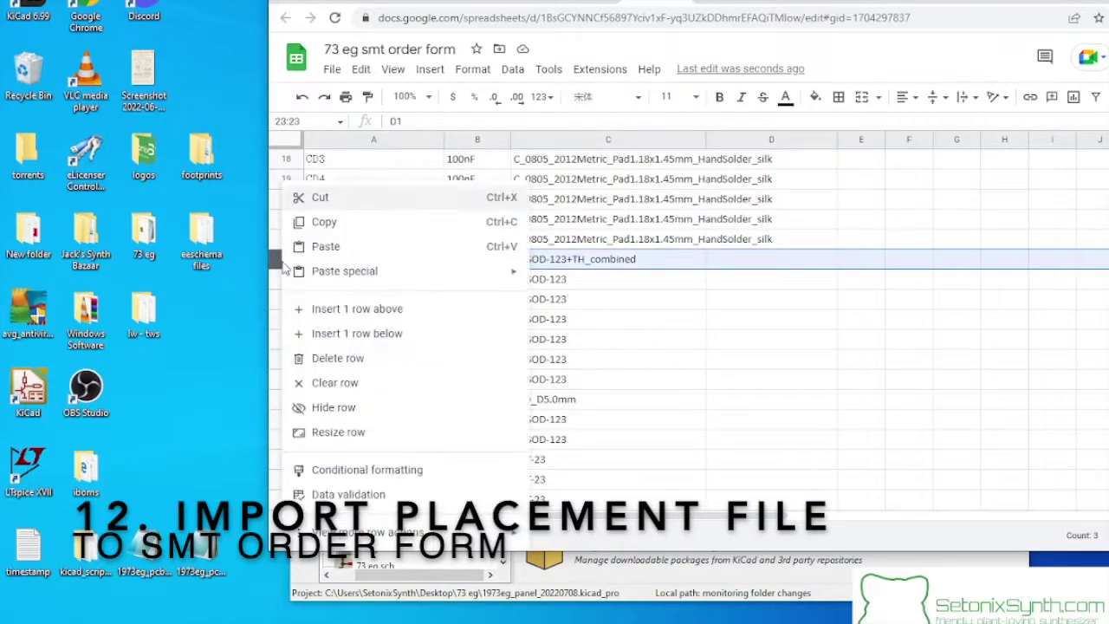
left_click(345, 357)
right_click(286, 381)
left_click(347, 359)
Step: Delete rows 95 to 104, covering RV2 to RV6, SW1, SW2 and U1 to U3
scroll(346, 359, "down", 5)
scroll(345, 364, "down", 10)
left_click_drag(281, 321, 281, 399)
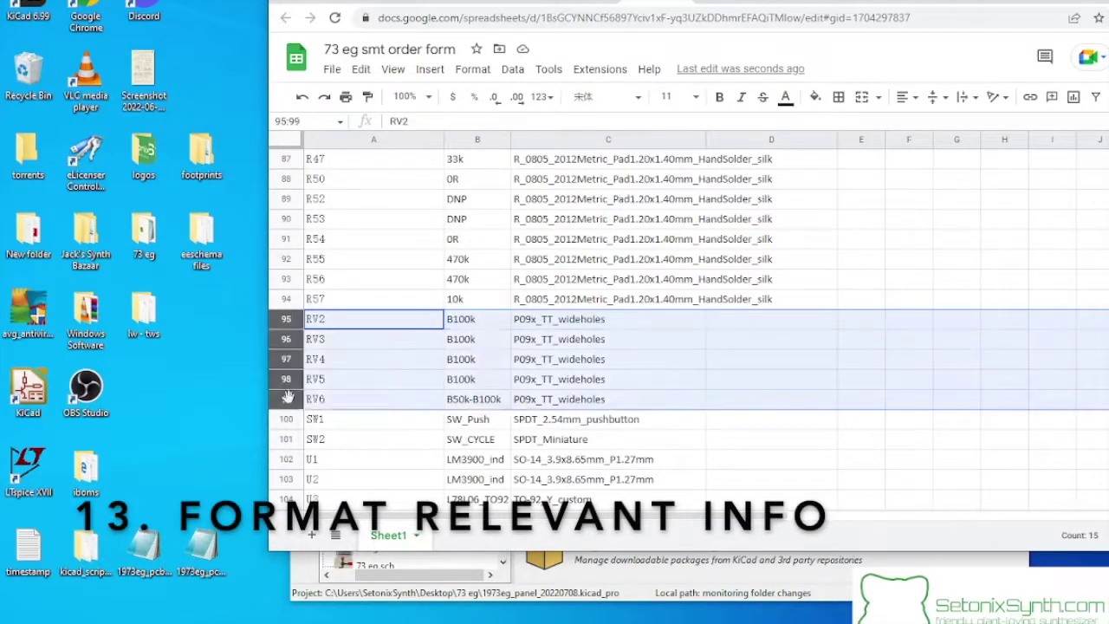
right_click(282, 394)
key("ctrl+z")
scroll(564, 424, "down", 1)
left_click(282, 399, "shift")
right_click(279, 395)
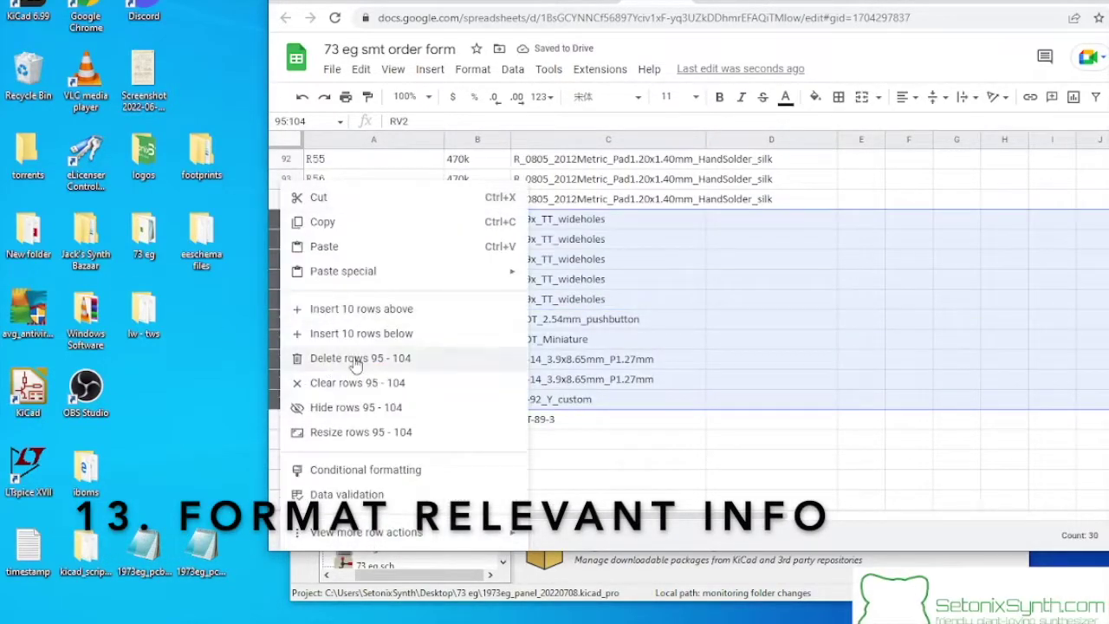
left_click(356, 366)
Step: Delete rows 89 and 90 holding the DNP resistors R52 and R53
left_click(372, 278)
scroll(384, 324, "up", 18)
left_click(476, 299)
scroll(490, 398, "down", 4)
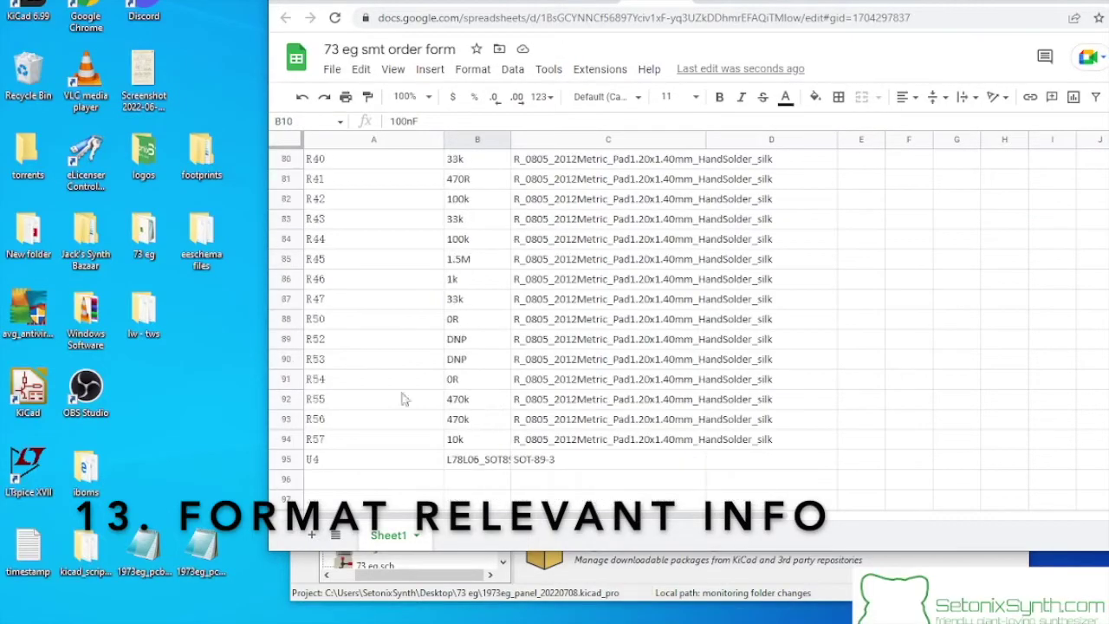
left_click_drag(285, 339, 285, 359)
right_click(285, 355)
left_click(368, 358)
scroll(368, 356, "up", 10)
scroll(508, 399, "down", 9)
left_click(468, 439)
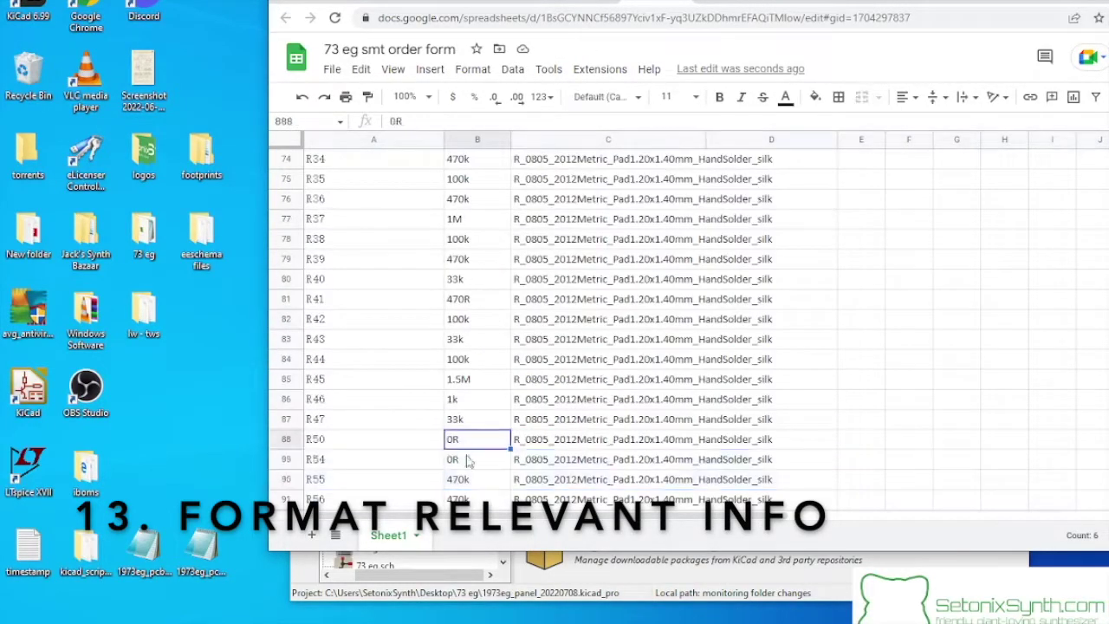
Step: Try to copy the reference designators in A10:A93 into the Comment column from A2, and undo the paste
scroll(466, 457, "up", 18)
left_click(346, 280)
scroll(344, 347, "down", 18)
left_click(355, 438, "shift")
right_click(358, 435)
left_click(420, 156)
scroll(389, 260, "up", 19)
left_click(327, 179)
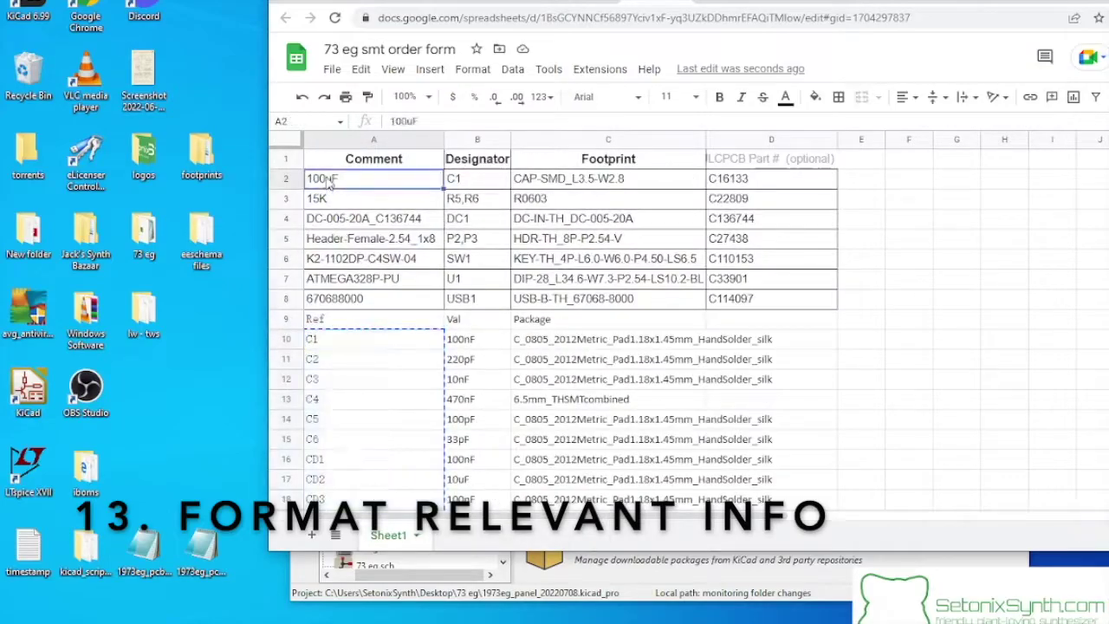
right_click(327, 179)
left_click(372, 256)
scroll(520, 372, "up", 18)
key("ctrl+z")
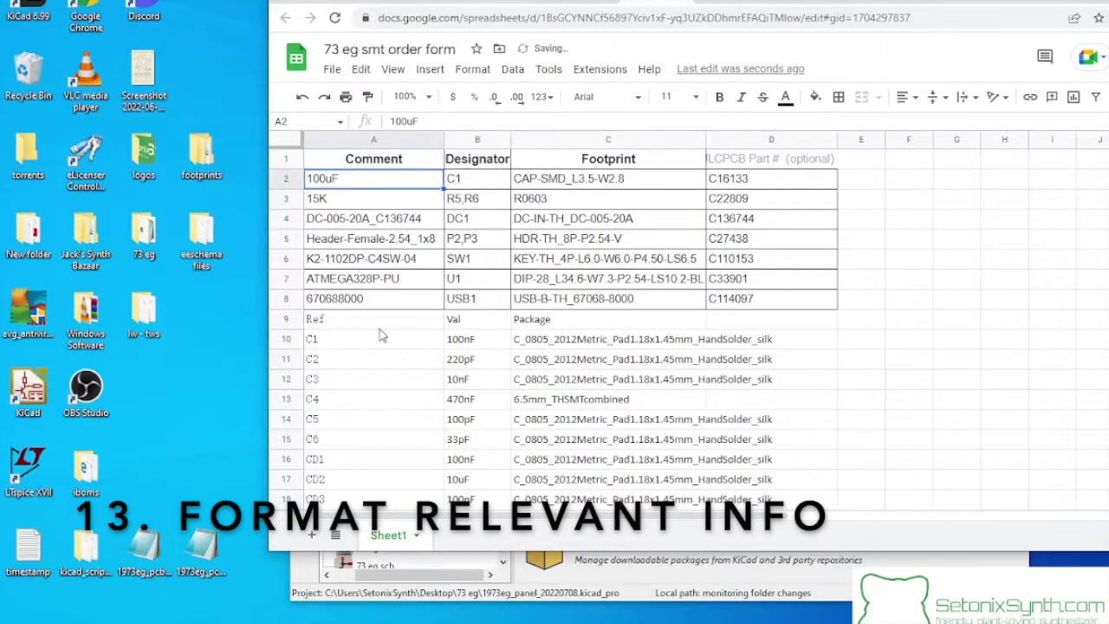
Step: Move the reference designators from A10:A93 out of the way to F98:F181
left_click(382, 337)
scroll(382, 336, "down", 18)
left_click(371, 203, "shift")
key("ctrl+x")
left_click(891, 300)
key("ctrl+v")
Step: Move the component values from B10:B93 into the Comment column, starting at A2
scroll(693, 300, "up", 18)
left_click(476, 339)
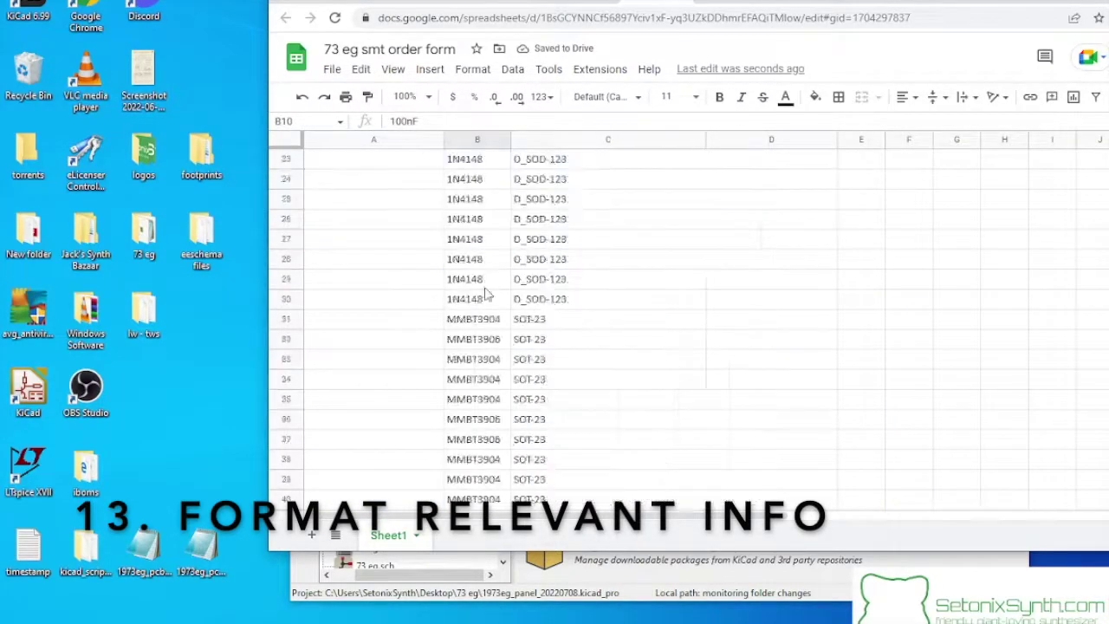
scroll(487, 295, "down", 20)
left_click(475, 318, "shift")
scroll(410, 243, "up", 20)
scroll(410, 242, "up", 8)
key("ctrl+x")
left_click(350, 178)
key("ctrl+v")
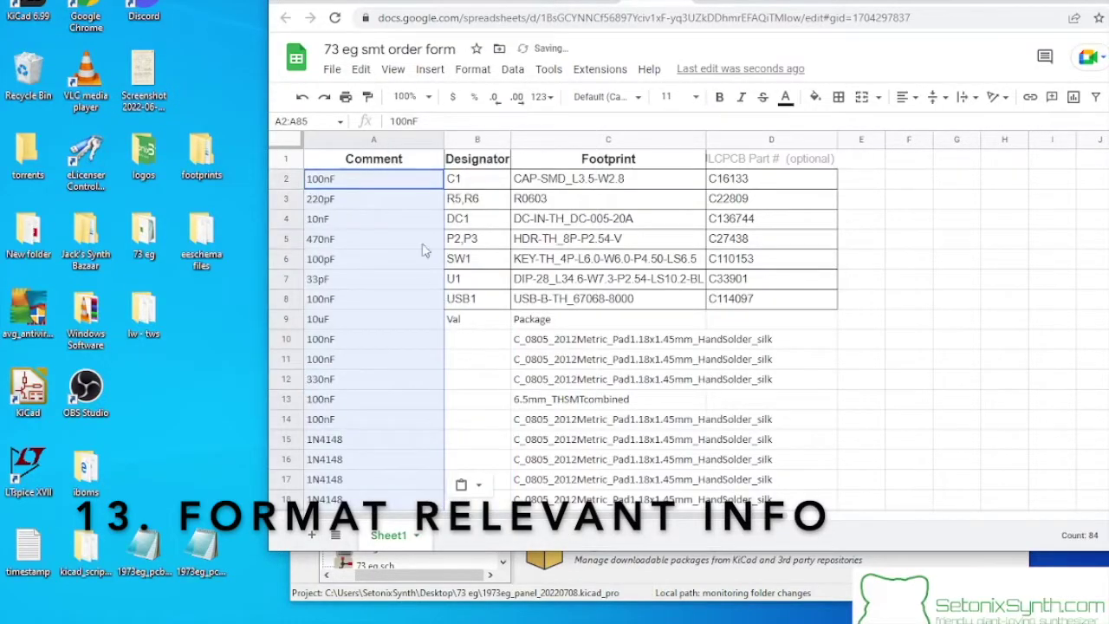
Step: Move the reference designators from F98:F181 into the Designator column, starting at B2
scroll(606, 347, "down", 20)
left_click(891, 300)
scroll(886, 300, "down", 20)
left_click(896, 199, "shift")
right_click(899, 198)
left_click(937, 134)
scroll(780, 294, "up", 20)
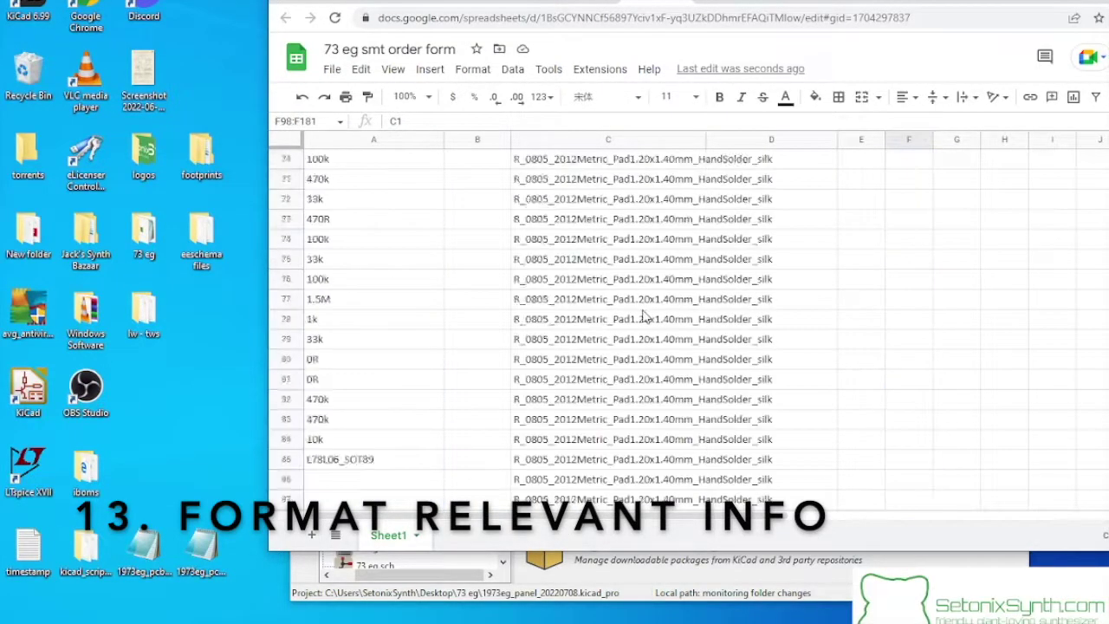
scroll(643, 317, "up", 18)
right_click(470, 178)
left_click(520, 159)
Step: Switch to the KiCad PCB editor, find C1 to check its footprint, and return to the order form
left_click(557, 178)
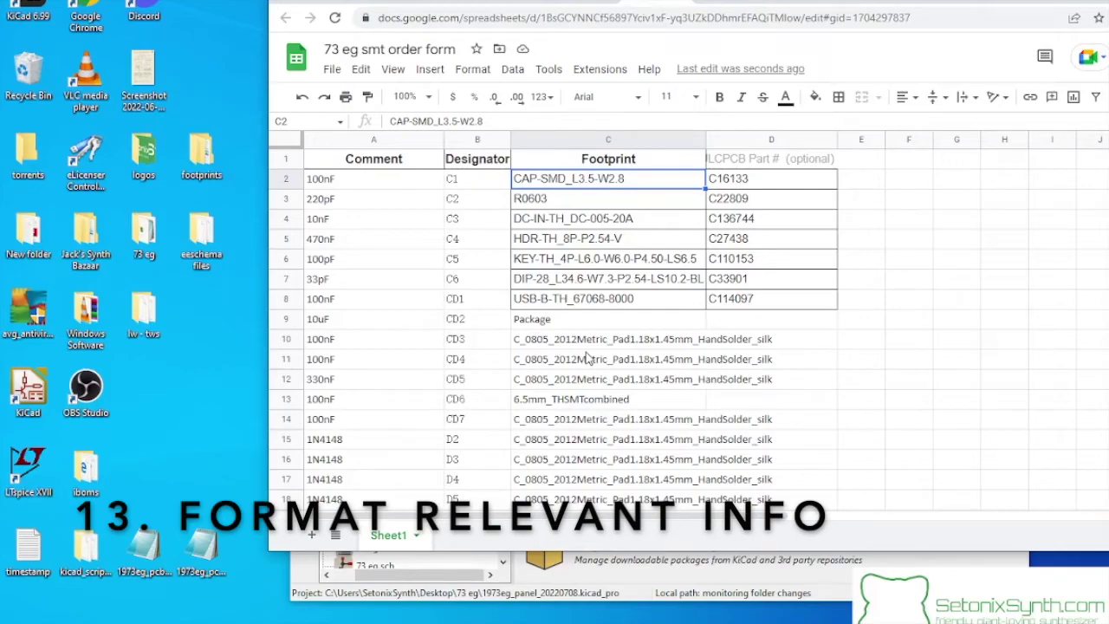
key("alt+Tab")
key("ctrl+f")
type("C1")
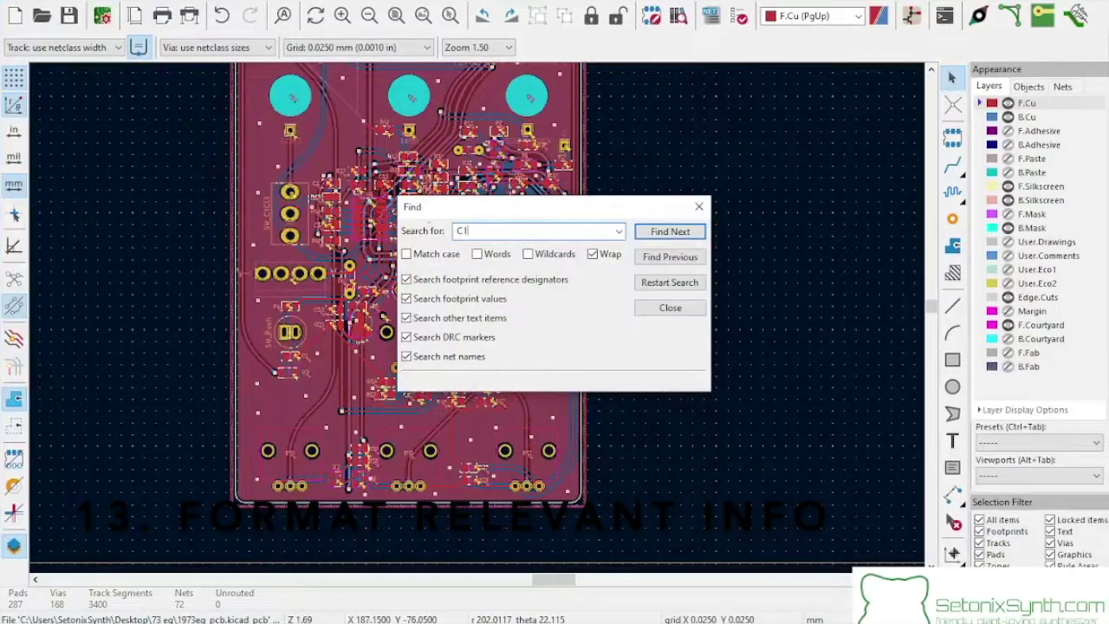
key("Return")
key("Escape")
key("alt+Tab")
Step: Copy the package names in C10:C93 into the Footprint column, starting at C2
left_click(585, 338)
scroll(576, 338, "down", 20)
left_click(546, 300, "shift")
scroll(546, 299, "up", 20)
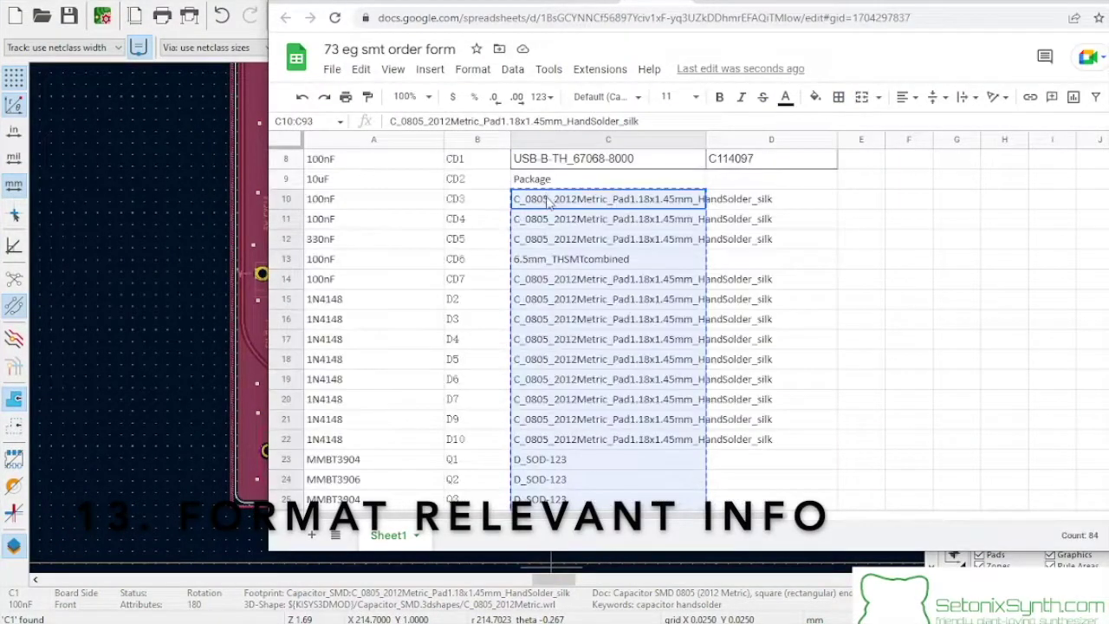
key("ctrl+c")
right_click(572, 178)
left_click(641, 160)
Step: Delete row 5, the C4 capacitor with the 6.5mm_THSMTcombined footprint
left_click(858, 355)
left_click_drag(763, 298, 728, 180)
left_click(637, 184)
left_click(583, 238)
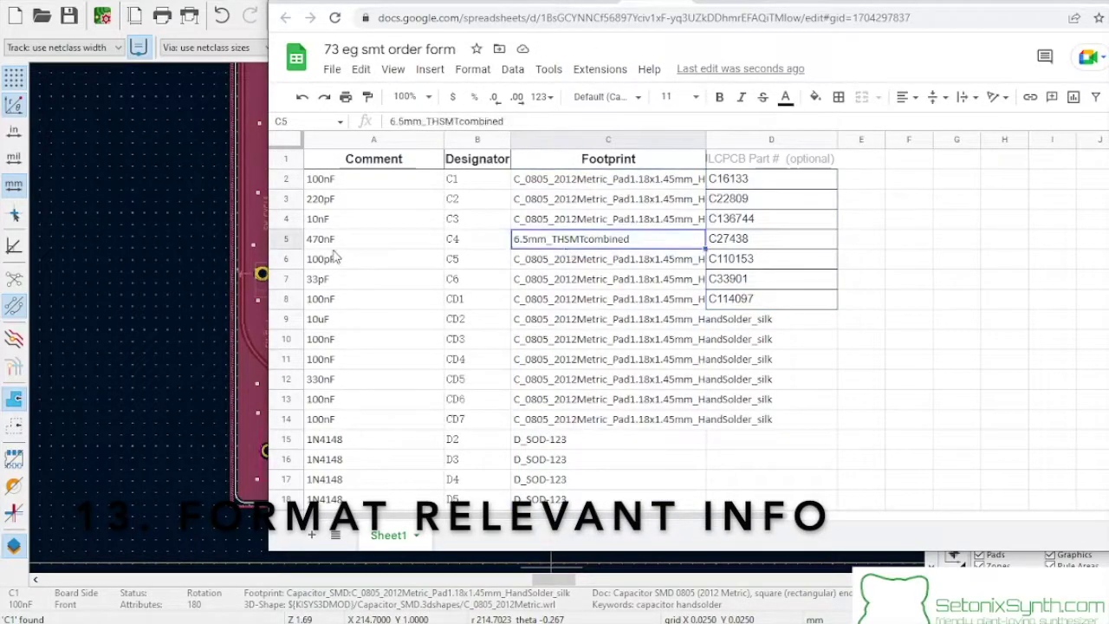
right_click(286, 239)
left_click(407, 350)
Step: Set C1's footprint to 0805 with a number format that keeps the leading zero
left_click(650, 383)
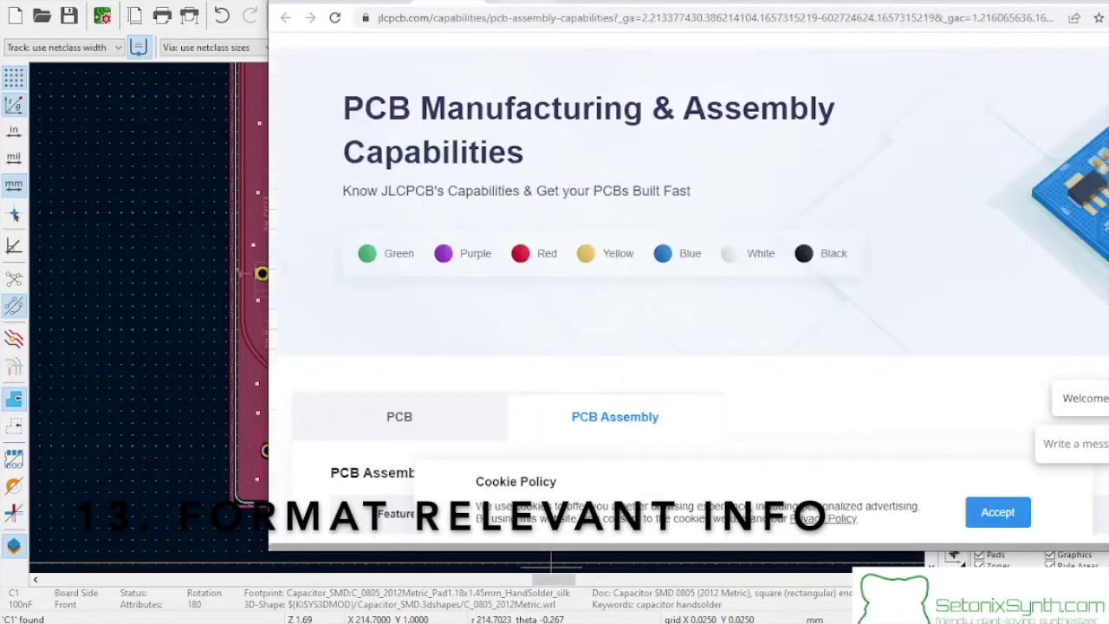
type("008")
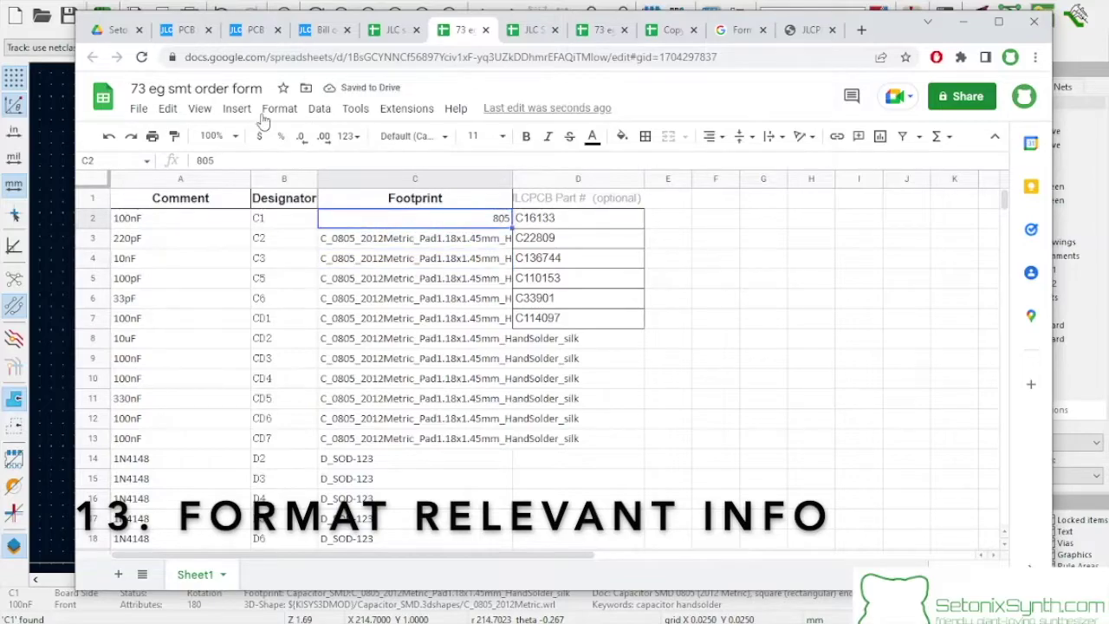
left_click(277, 109)
mouse_move(347, 174)
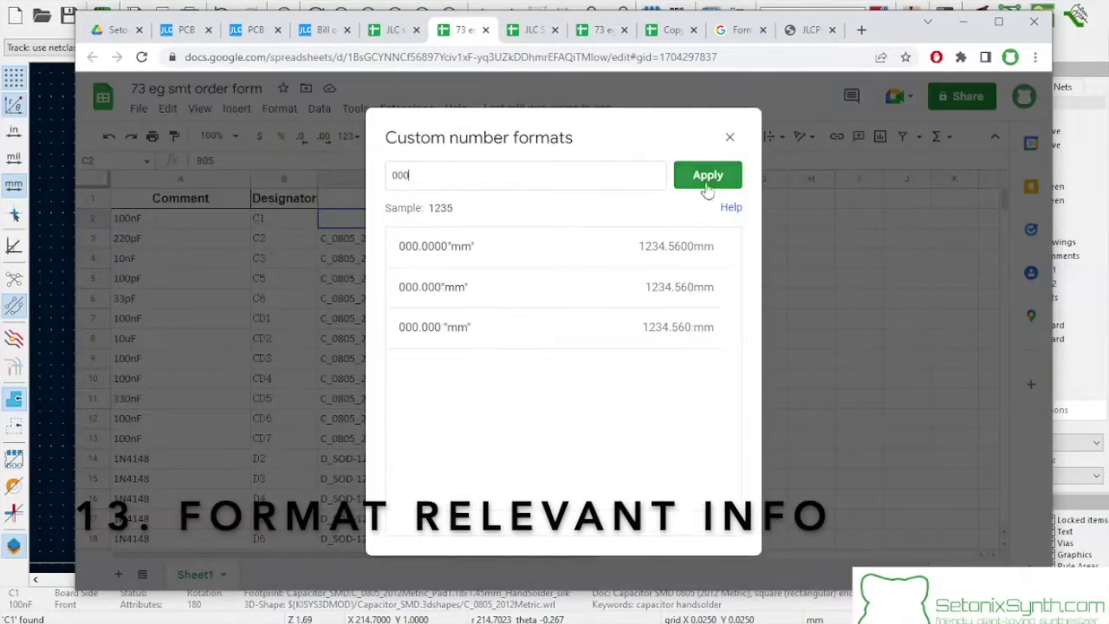
left_click(707, 176)
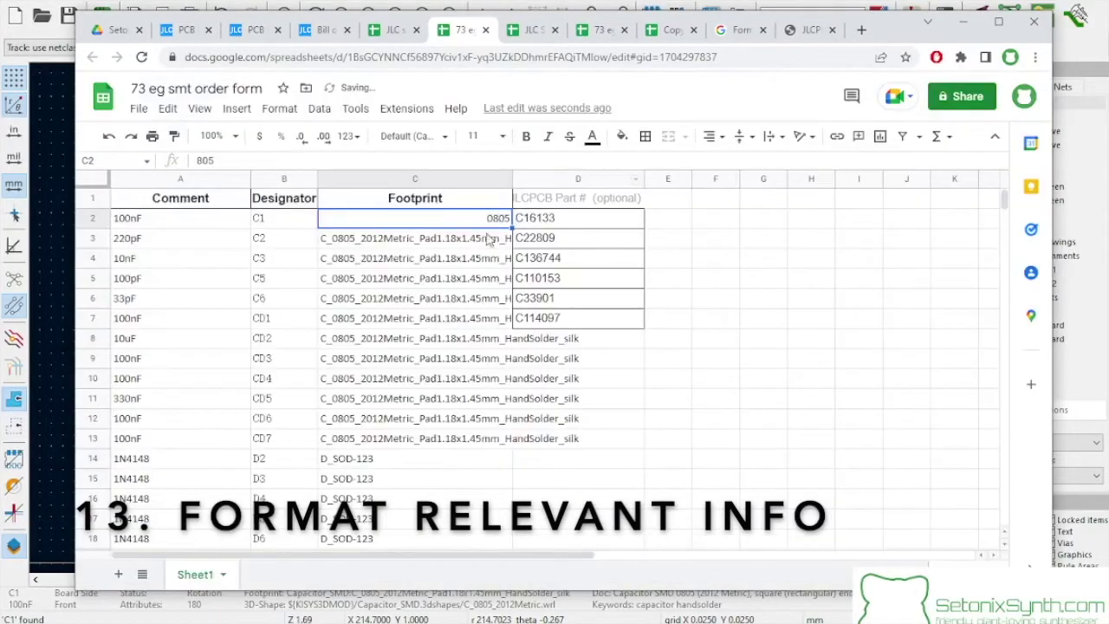
Step: Copy the 0805 footprint to the remaining capacitors down to CD7 and to resistors R1 to R7
left_click(483, 442, "shift")
key("ctrl+v")
left_click(425, 460)
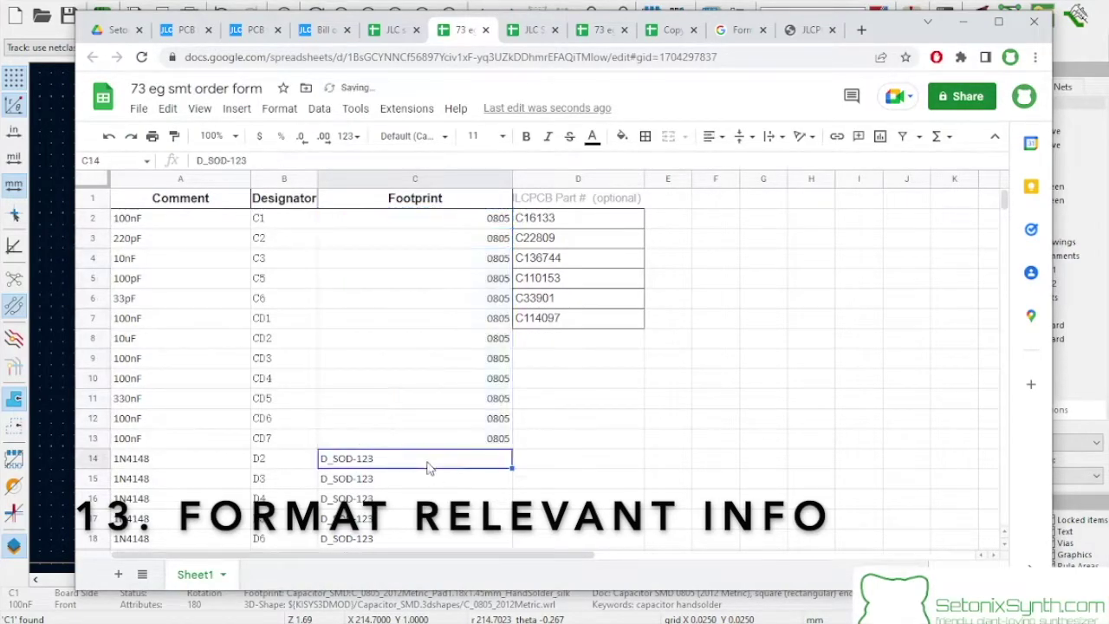
scroll(395, 402, "down", 5)
left_click(371, 318)
left_click(395, 320, "shift")
key("ctrl+v")
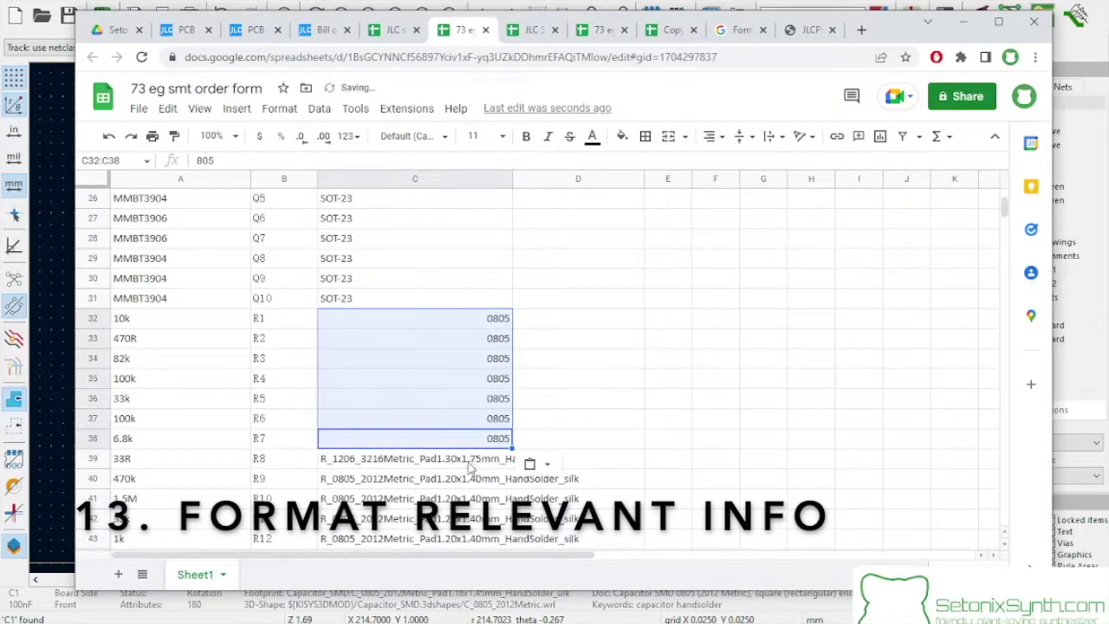
Step: Set R8's footprint to 1206 and its comment to 33R 1/4W
left_click(468, 461)
type("1206")
key("Return")
scroll(473, 512, "down", 2)
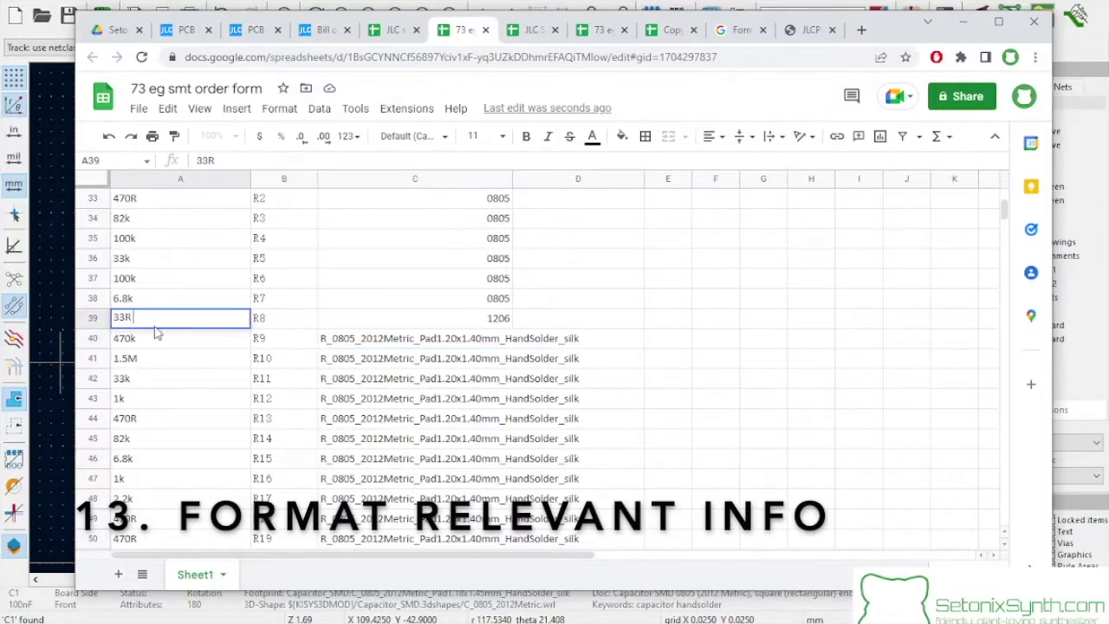
Step: Replace the footprints of resistors R9 to R57 in C40:C83 with 0805
left_click(490, 341)
scroll(489, 341, "down", 8)
left_click(437, 400, "shift")
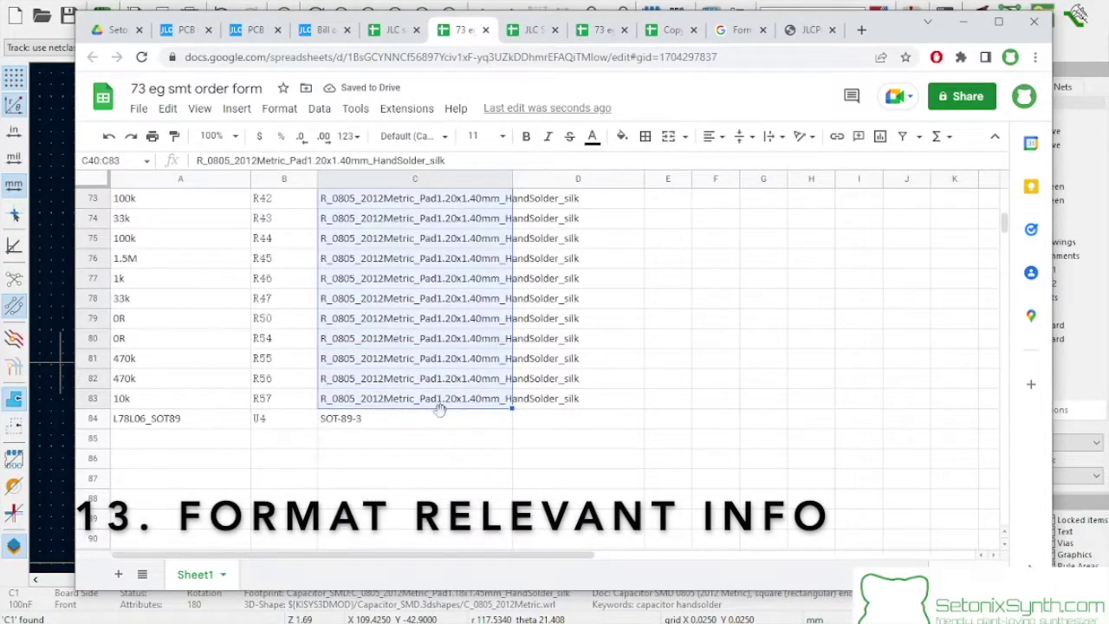
key("ctrl+v")
left_click(448, 419)
Step: Set the footprint of diodes D2 to D10 in C14:C21 to SOD-123
scroll(471, 461, "up", 15)
scroll(390, 314, "down", 2)
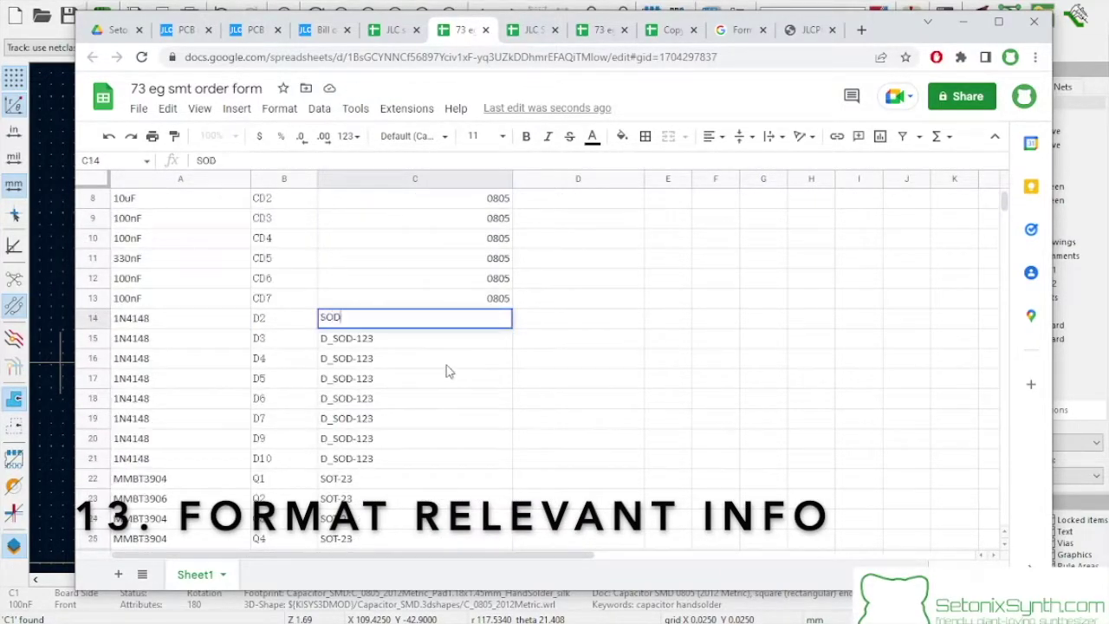
key("ctrl+c")
left_click_drag(394, 339, 410, 461)
key("ctrl+v")
left_click(414, 478)
Step: Clear the sample JLCPCB part numbers in D2:D7 and apply one font to the comment and designator cells
scroll(423, 347, "up", 2)
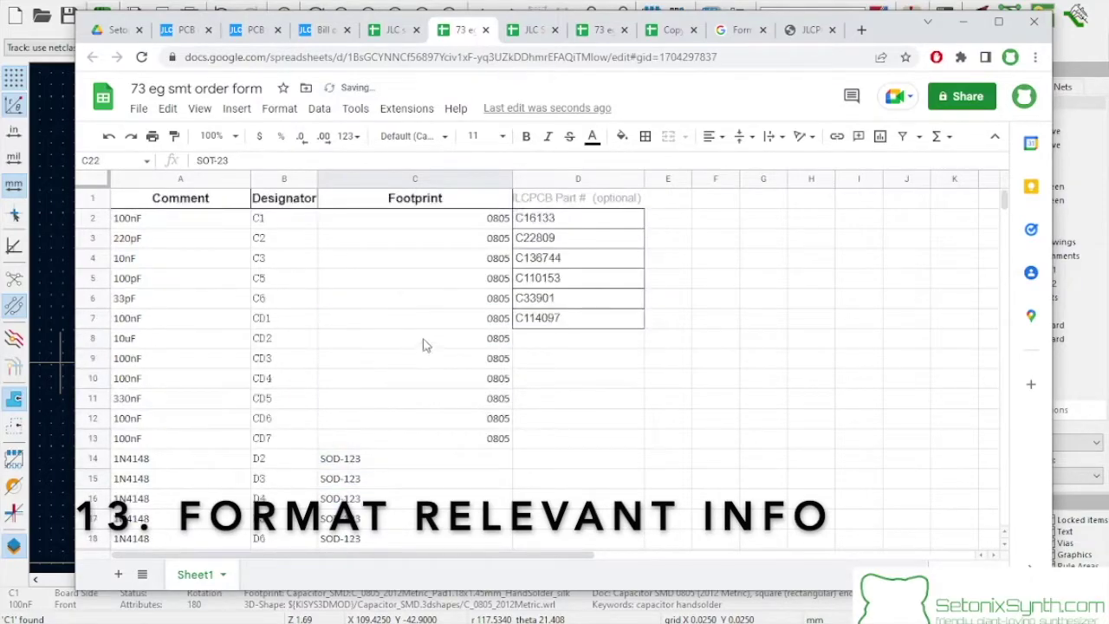
key("Delete")
left_click(277, 218)
scroll(388, 485, "down", 15)
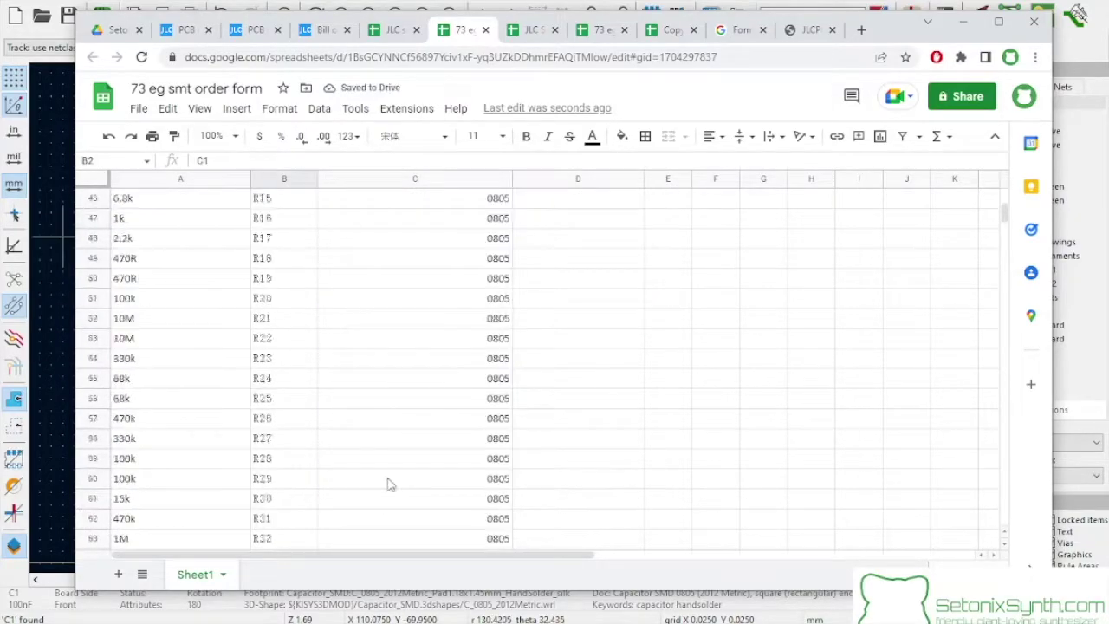
left_click(630, 243)
scroll(606, 251, "up", 20)
left_click(174, 218, "shift")
left_click(416, 136)
left_click(424, 225)
Step: Right-align the Footprint column and narrow it to fit its contents
left_click(401, 322)
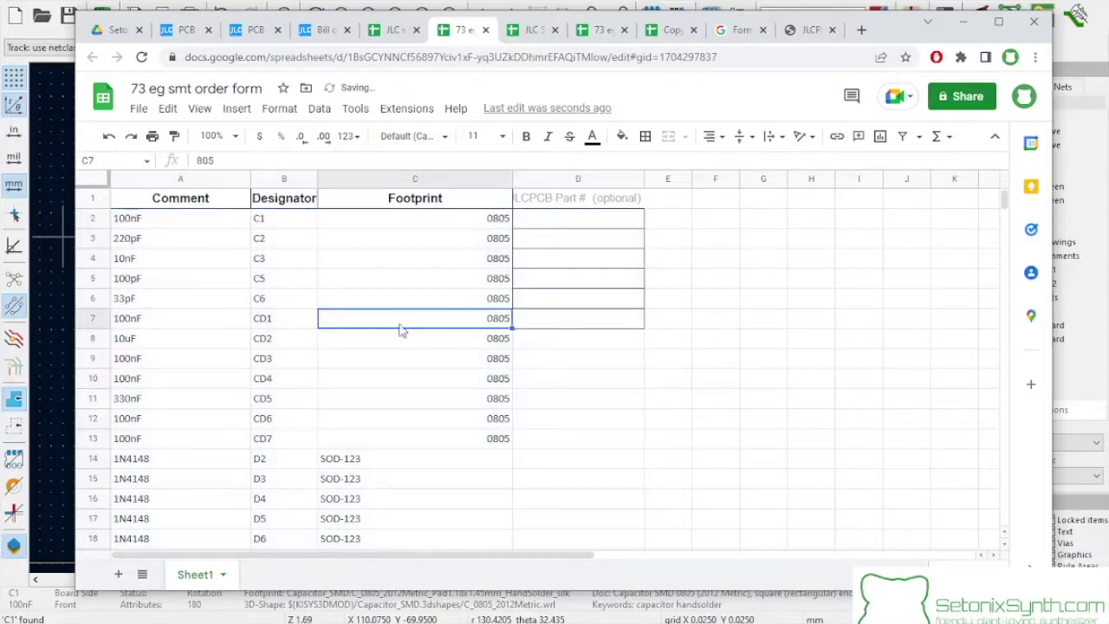
left_click(409, 180)
left_click(749, 163)
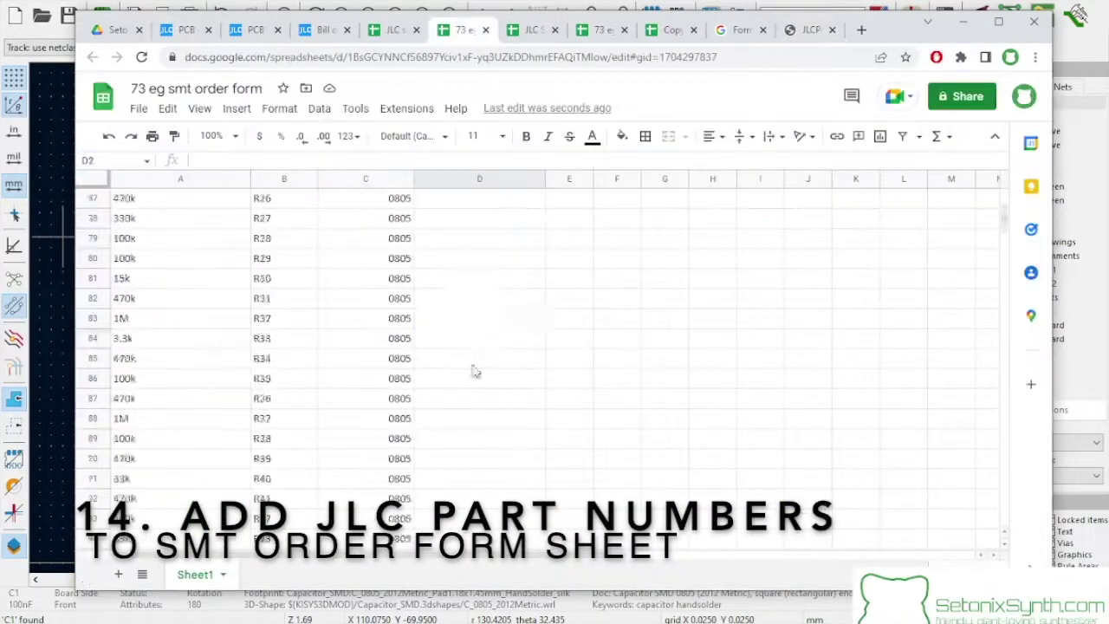
scroll(475, 371, "up", 20)
left_click(200, 179)
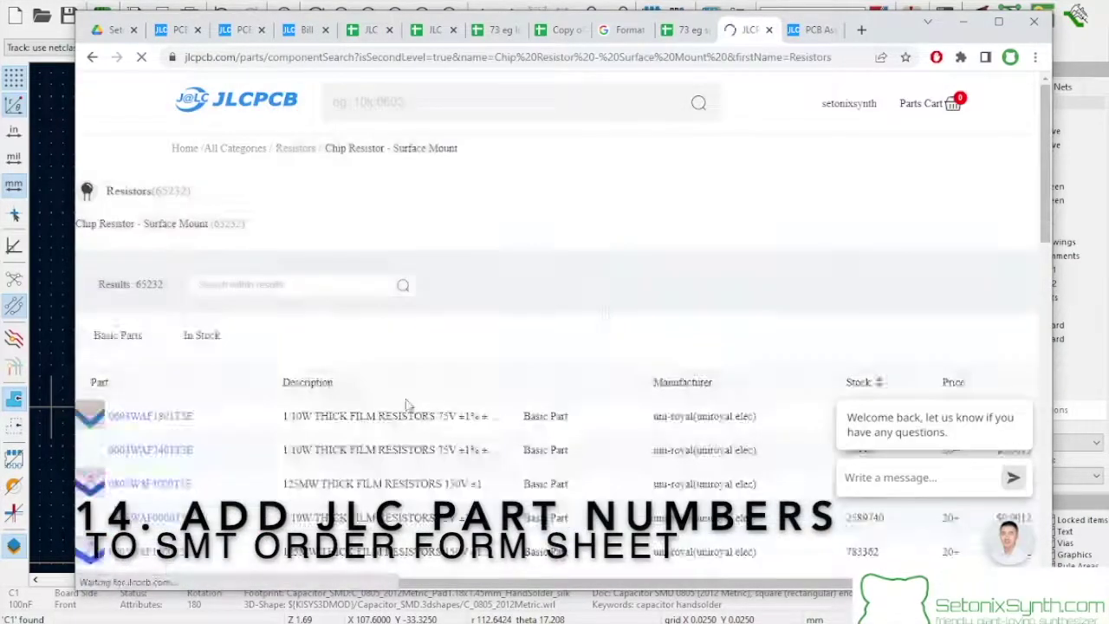
Step: Look through the JLCPCB parts library for component part numbers and return to the 73 eg smt order form
left_click_drag(377, 385, 581, 384)
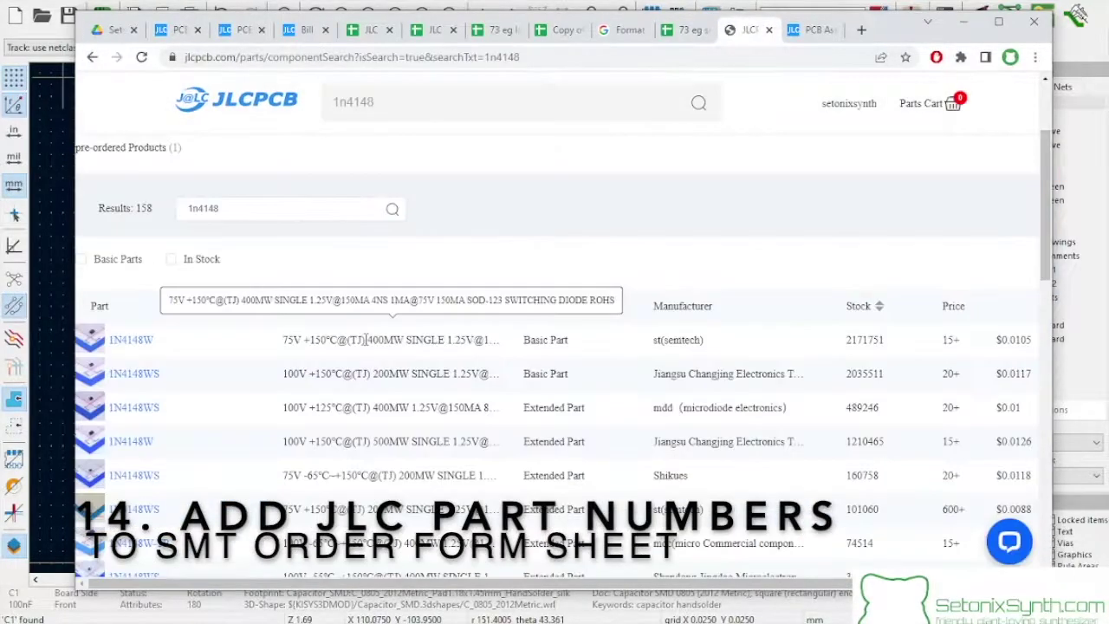
left_click(669, 31)
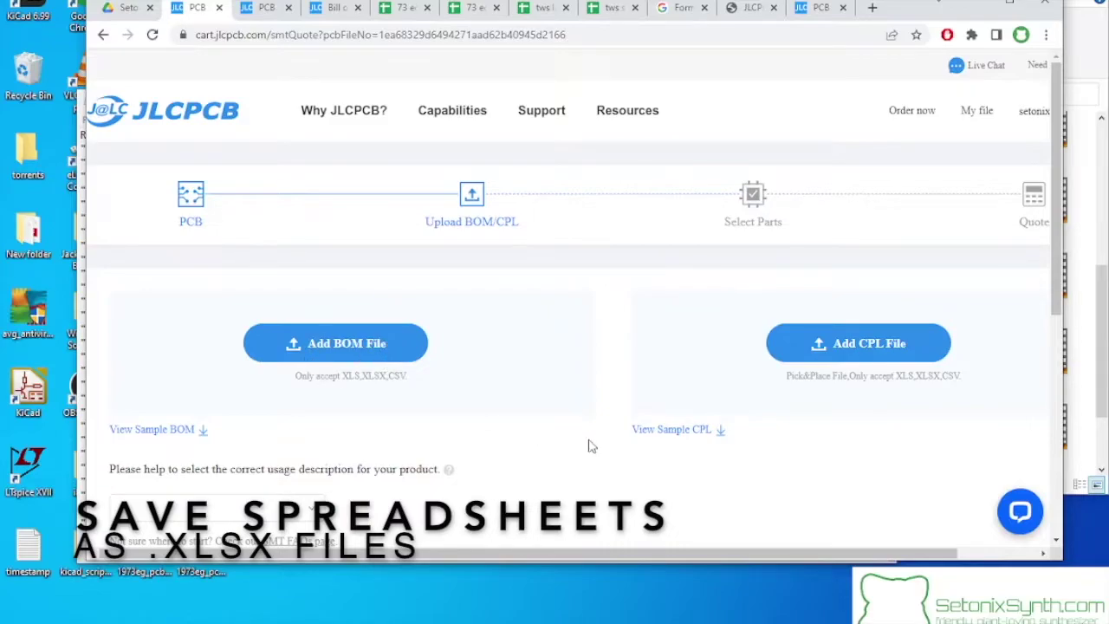
Step: Review the JLCPCB BOM/CPL upload page and BOM guide alongside the 73 eg location file and smt order form
scroll(442, 313, "down", 1)
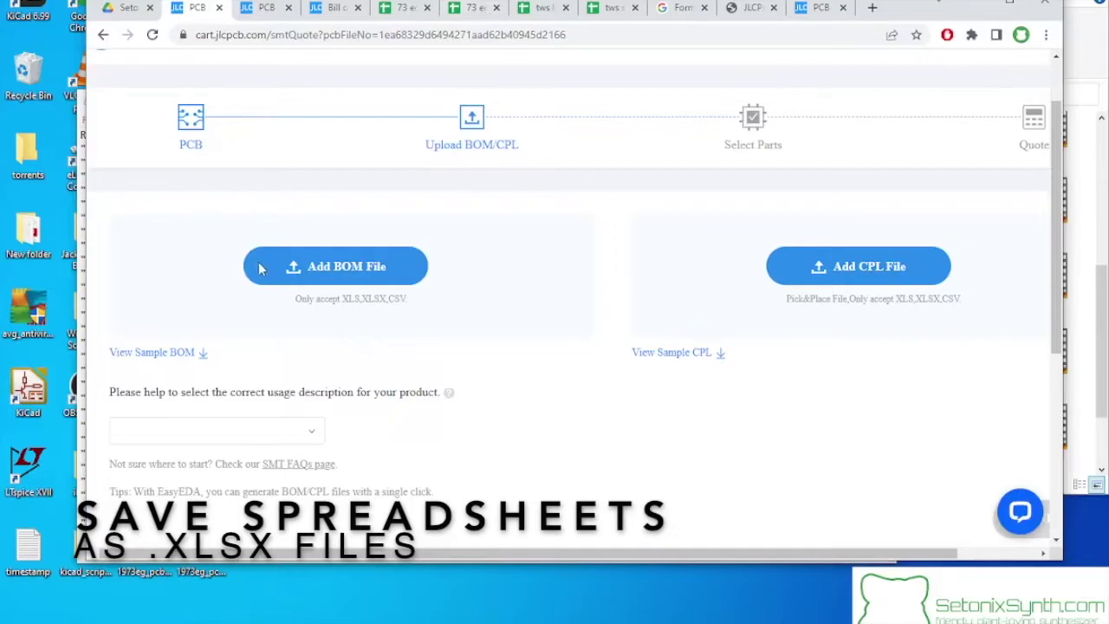
left_click(402, 8)
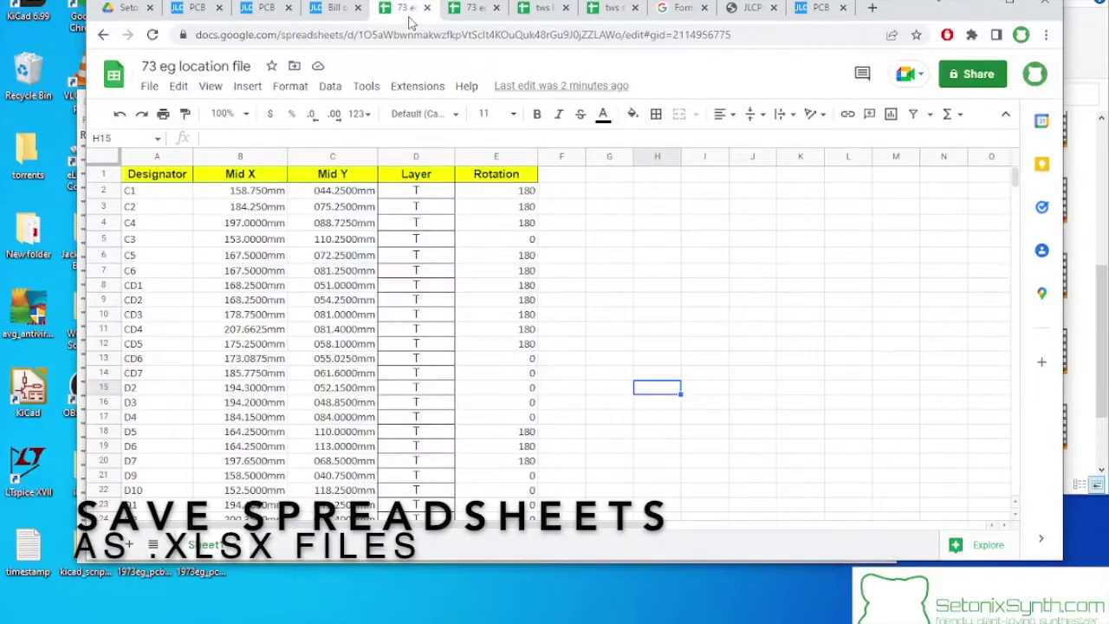
left_click(468, 11)
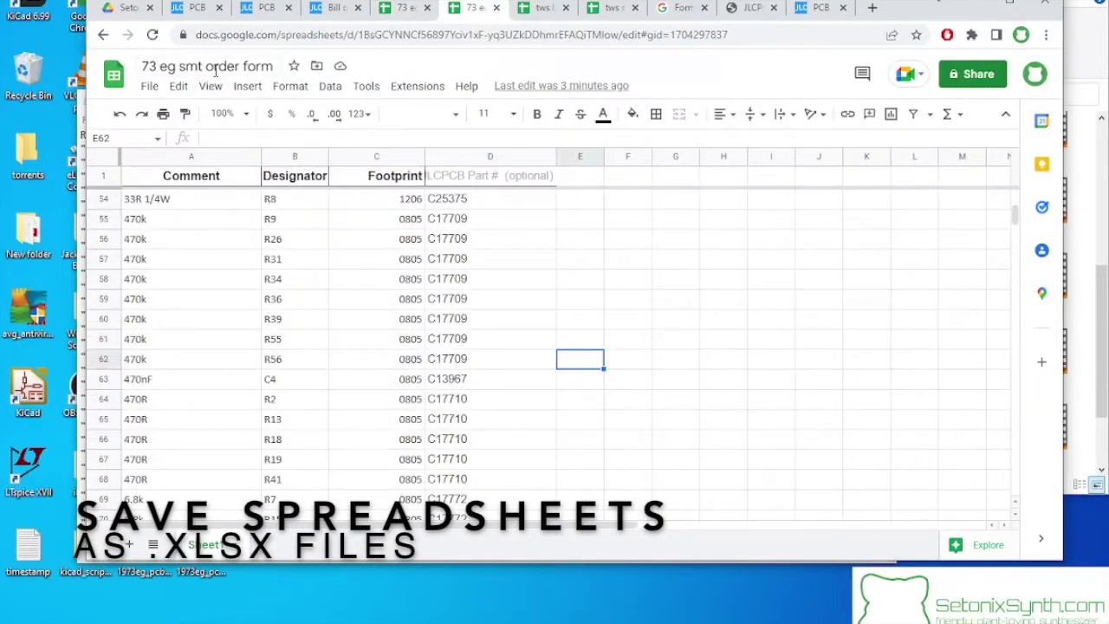
scroll(363, 227, "up", 2)
left_click(328, 7)
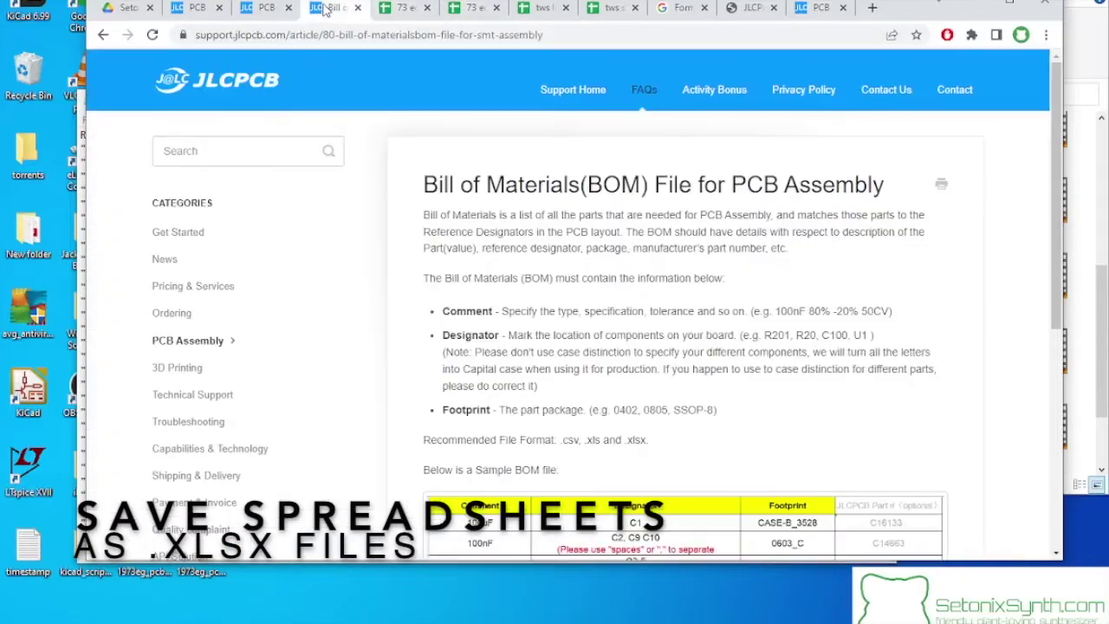
left_click(266, 8)
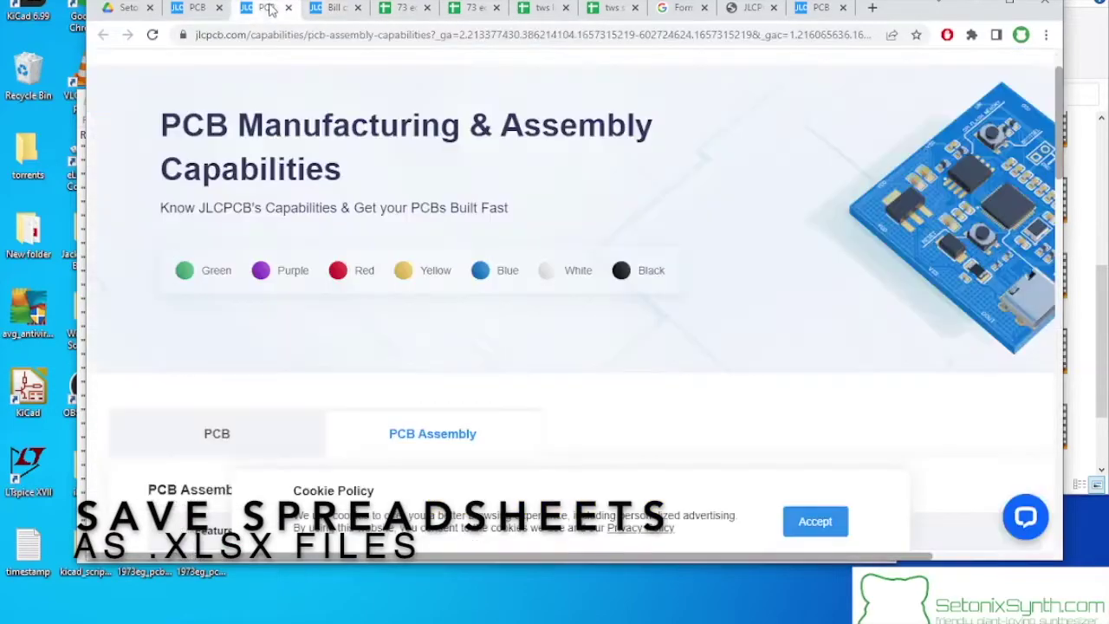
left_click(195, 8)
scroll(171, 462, "up", 1)
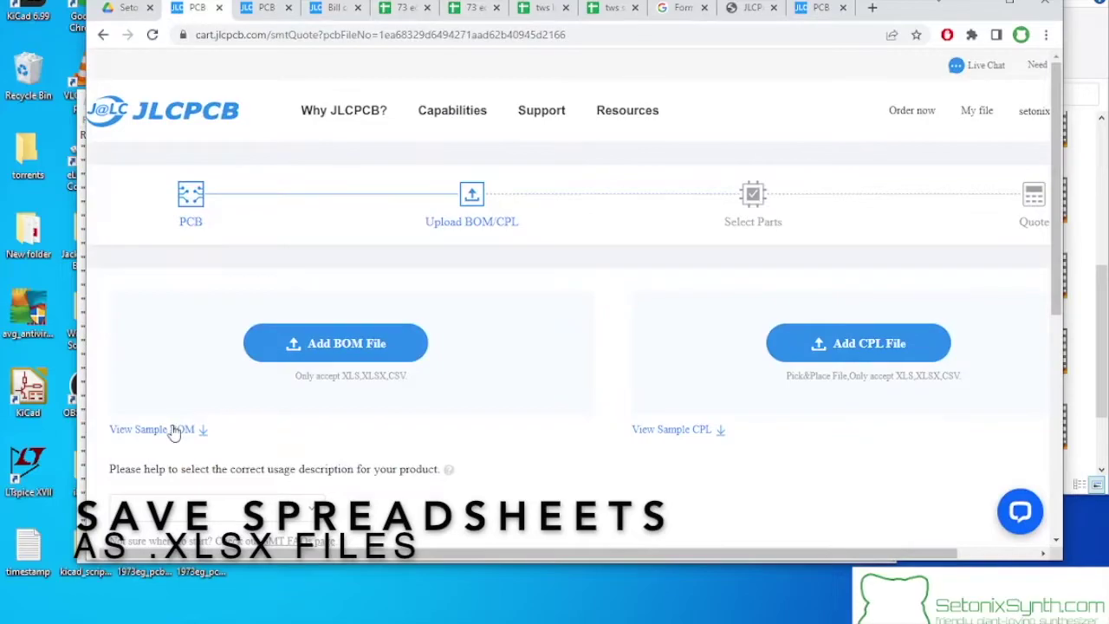
left_click(404, 8)
left_click(475, 8)
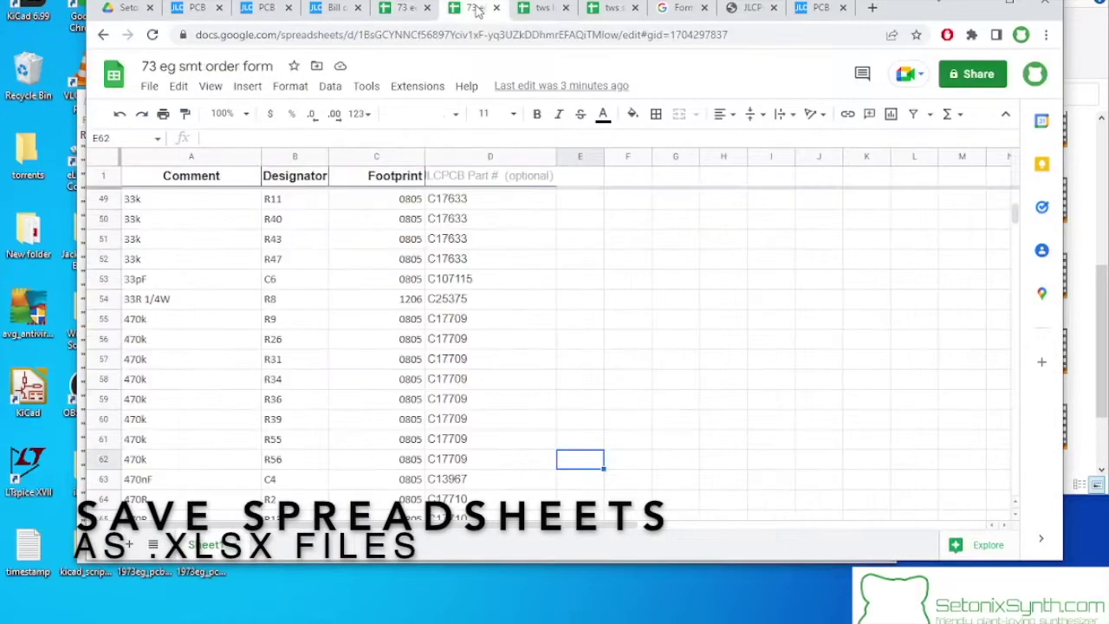
left_click(487, 201)
scroll(217, 241, "up", 12)
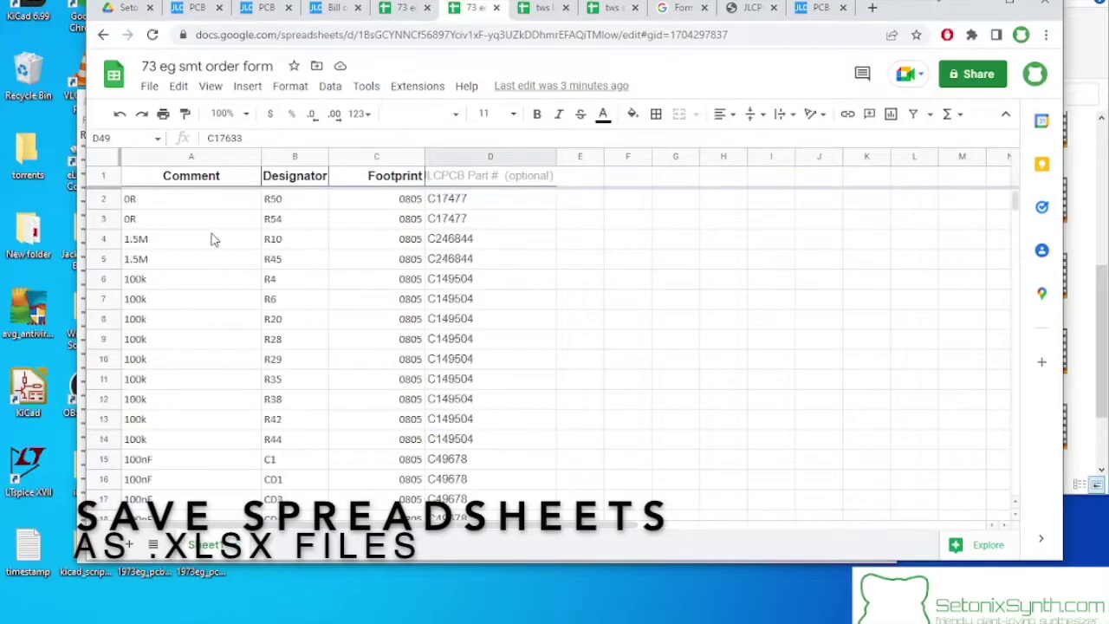
Step: Download the 73 eg smt order form spreadsheet as a Microsoft Excel (.xlsx) file
left_click(161, 89)
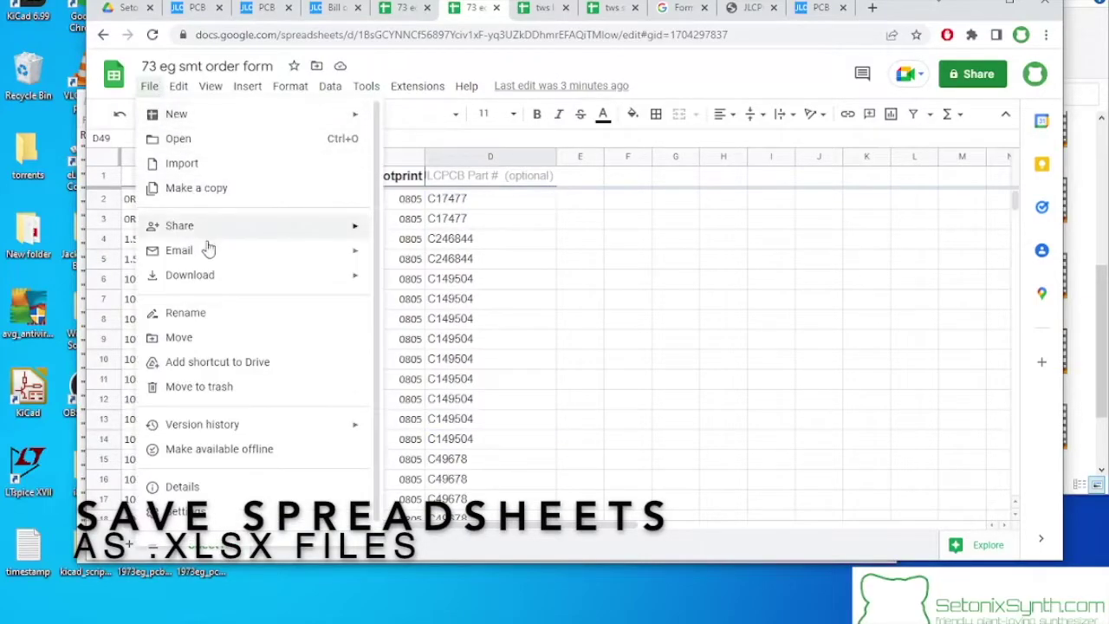
mouse_move(211, 277)
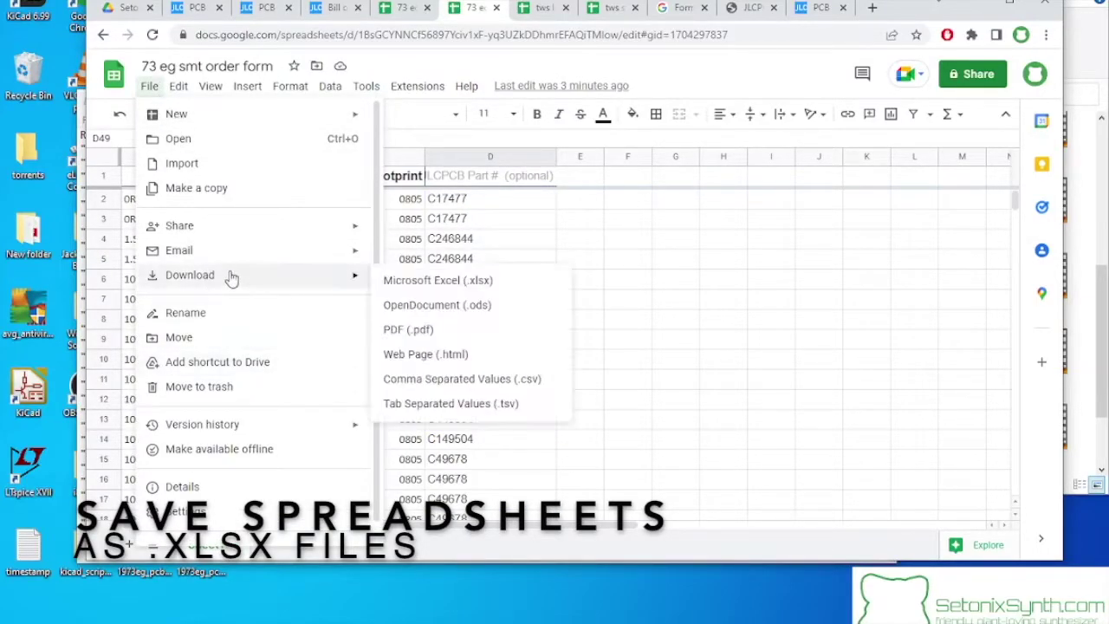
left_click(446, 288)
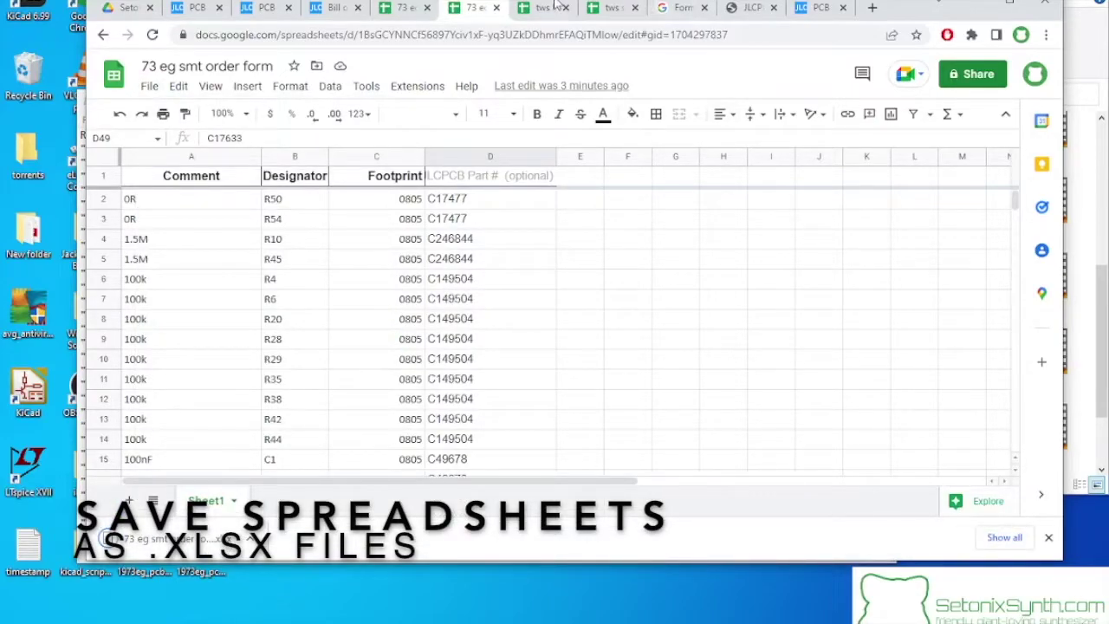
Step: Download the 73 eg location file spreadsheet as a Microsoft Excel (.xlsx) file
left_click_drag(556, 2, 690, 12)
left_click(532, 14)
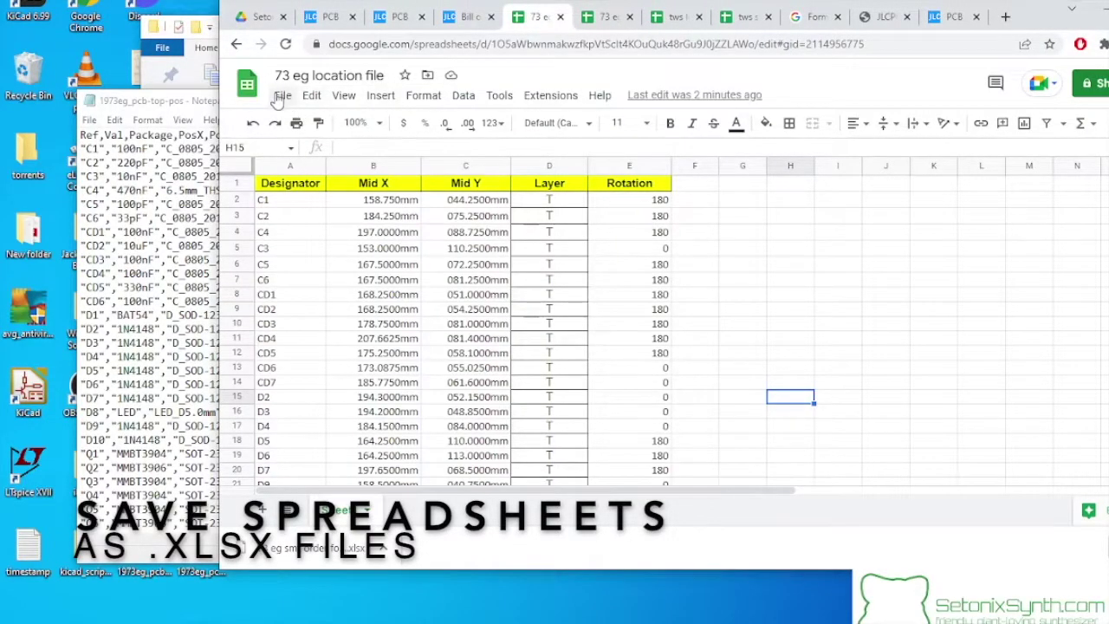
left_click(281, 96)
mouse_move(384, 286)
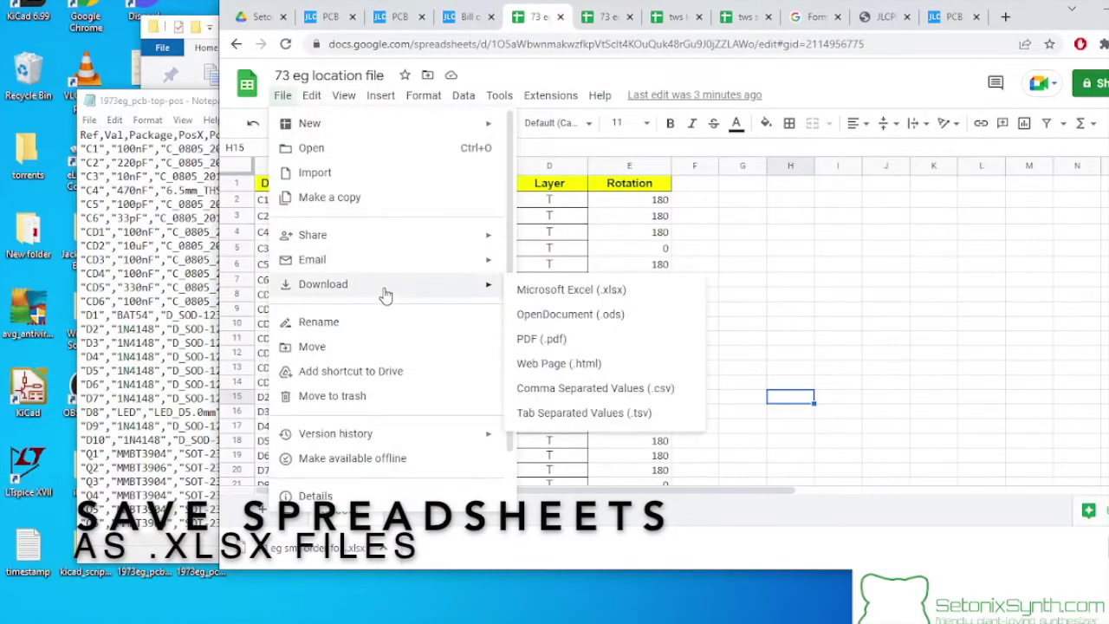
left_click(575, 289)
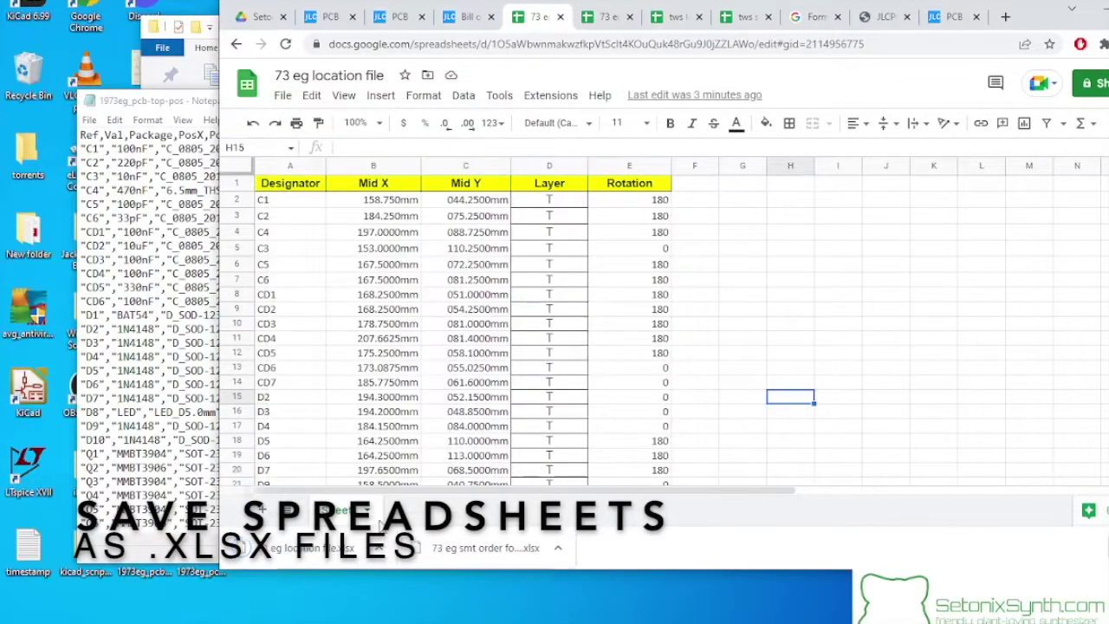
Step: Return to the JLCPCB page for uploading the BOM and CPL files
left_click(605, 18)
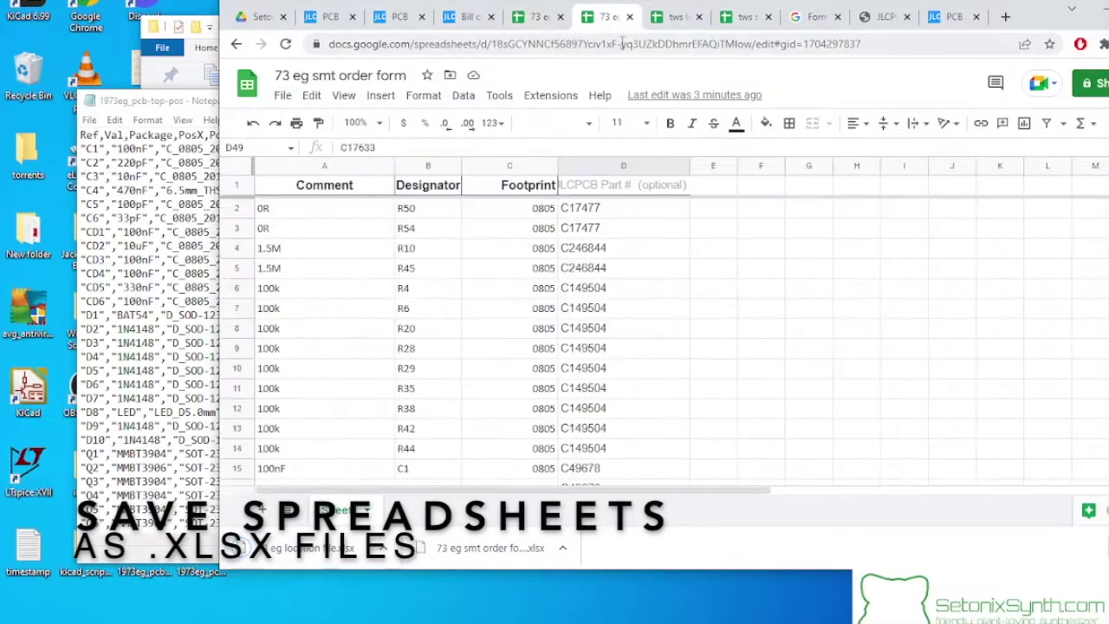
left_click(524, 26)
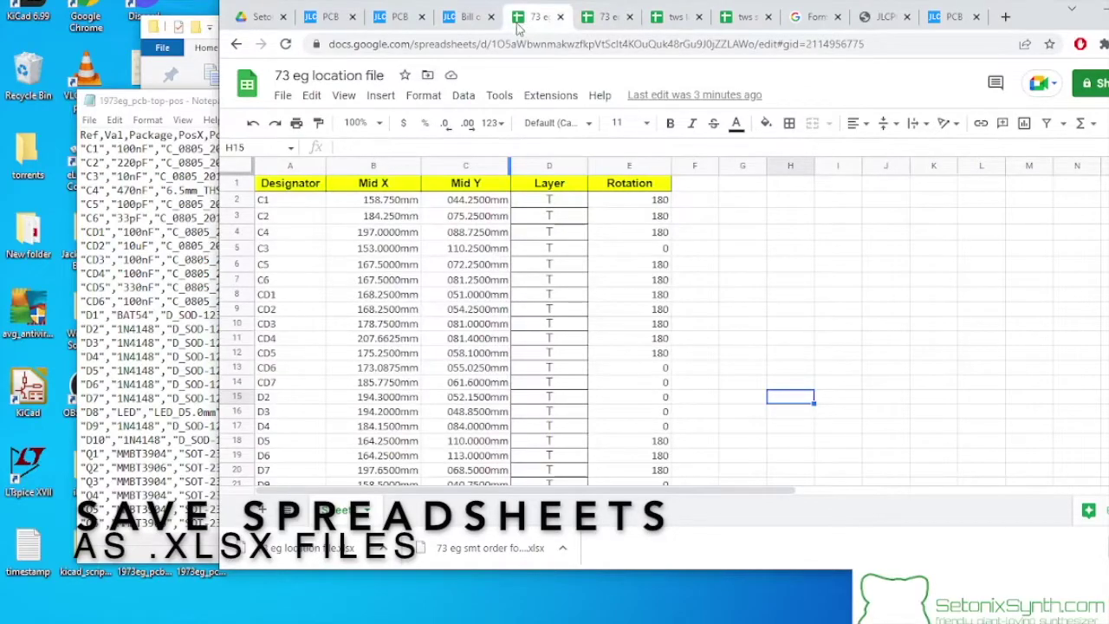
left_click(471, 20)
left_click(392, 21)
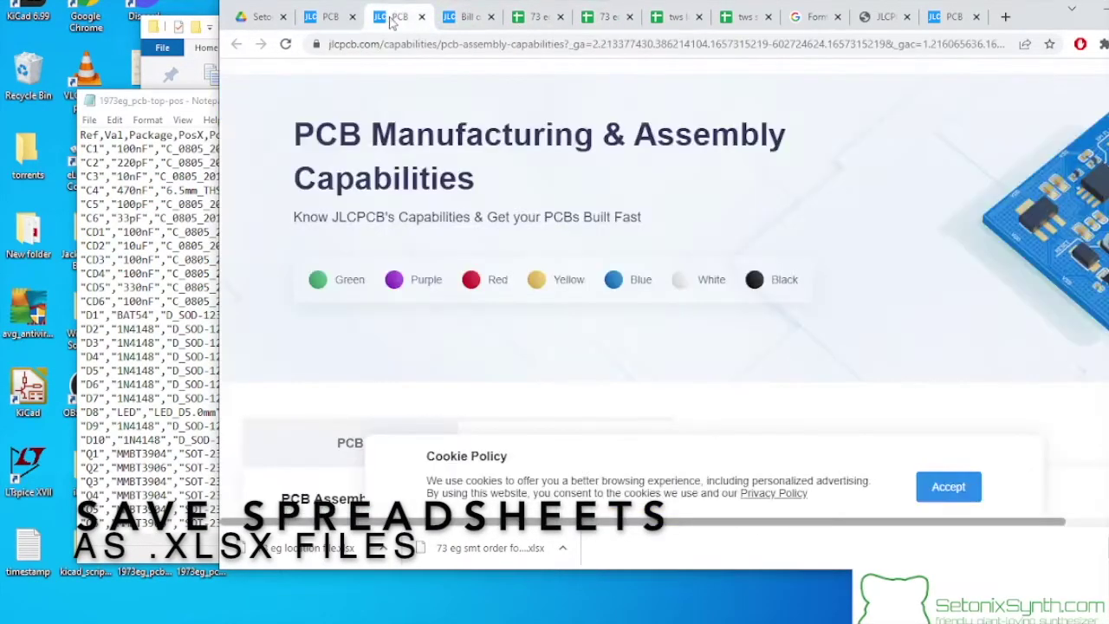
left_click(332, 19)
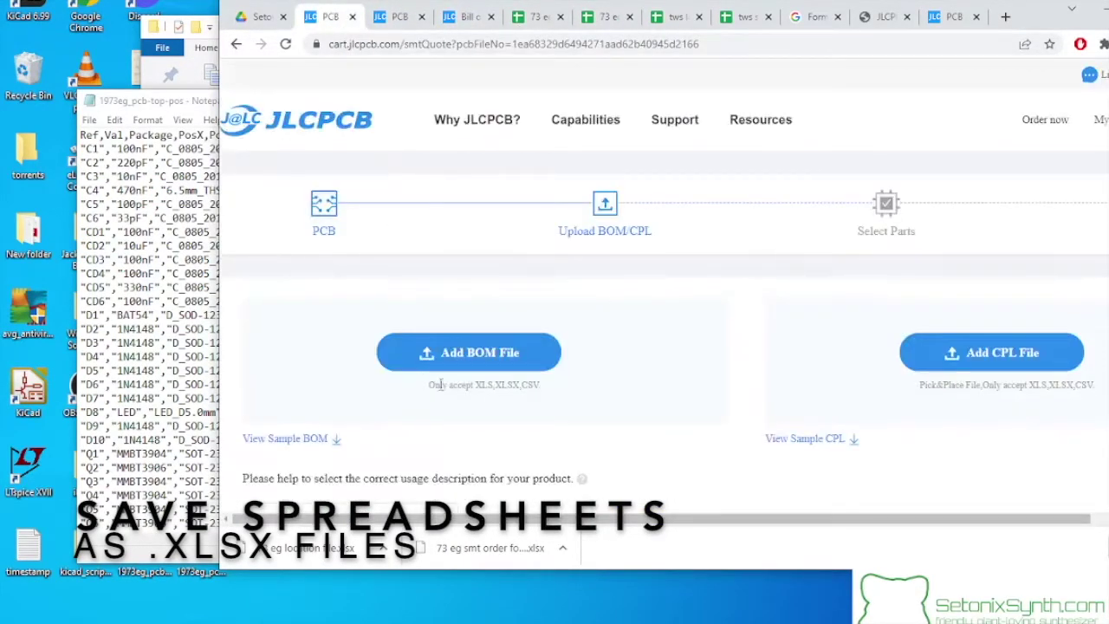
left_click(462, 344)
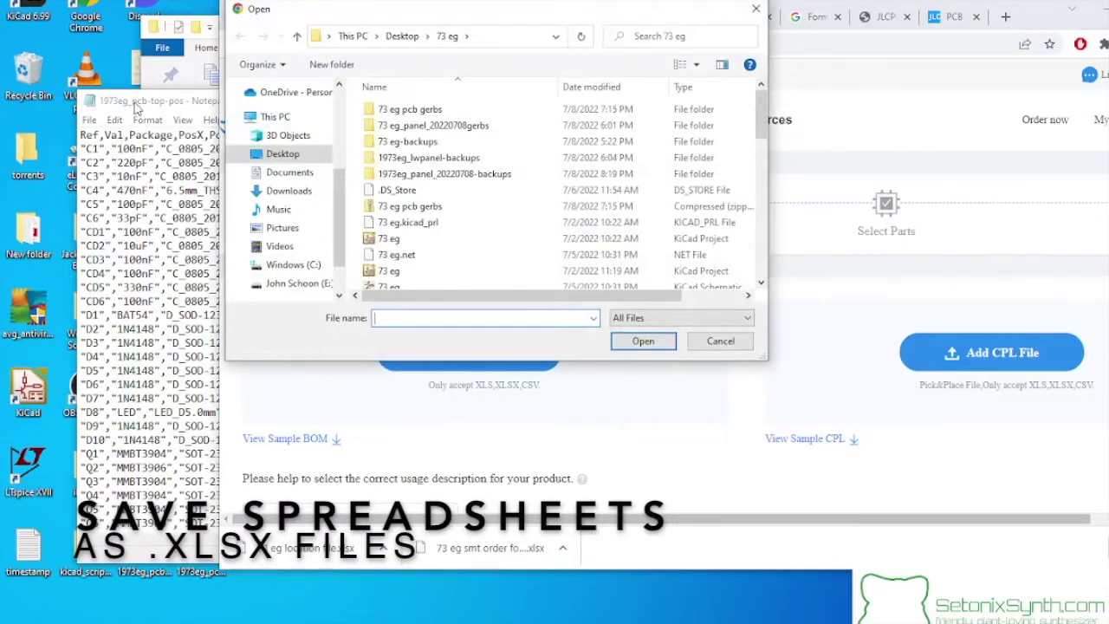
left_click_drag(136, 107, 100, 167)
left_click(843, 162)
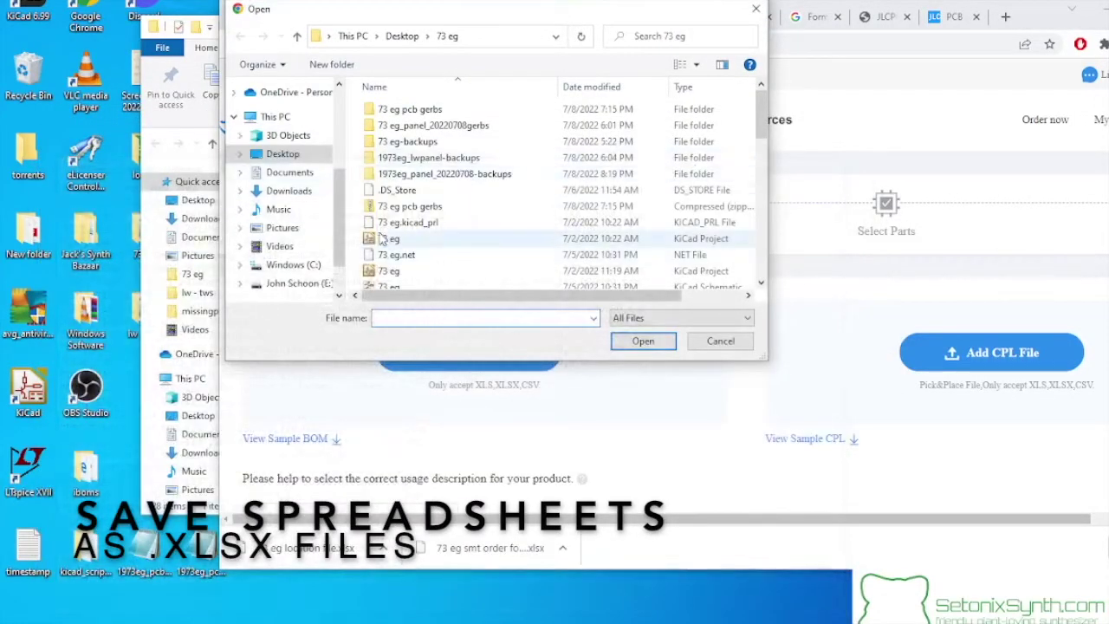
left_click(290, 192)
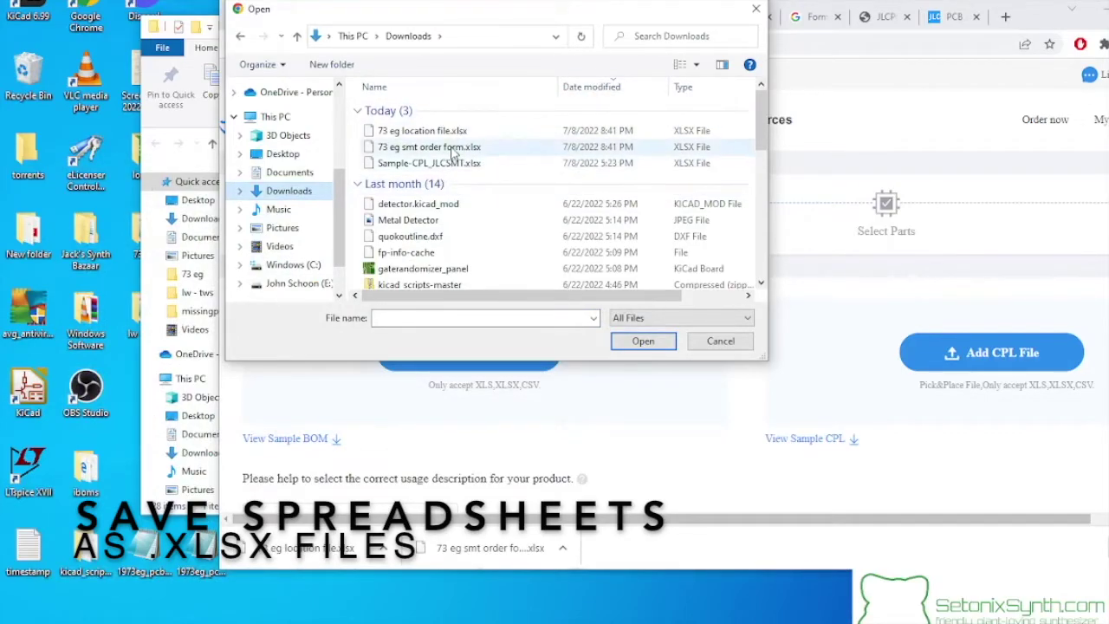
left_click_drag(627, 13, 494, 143)
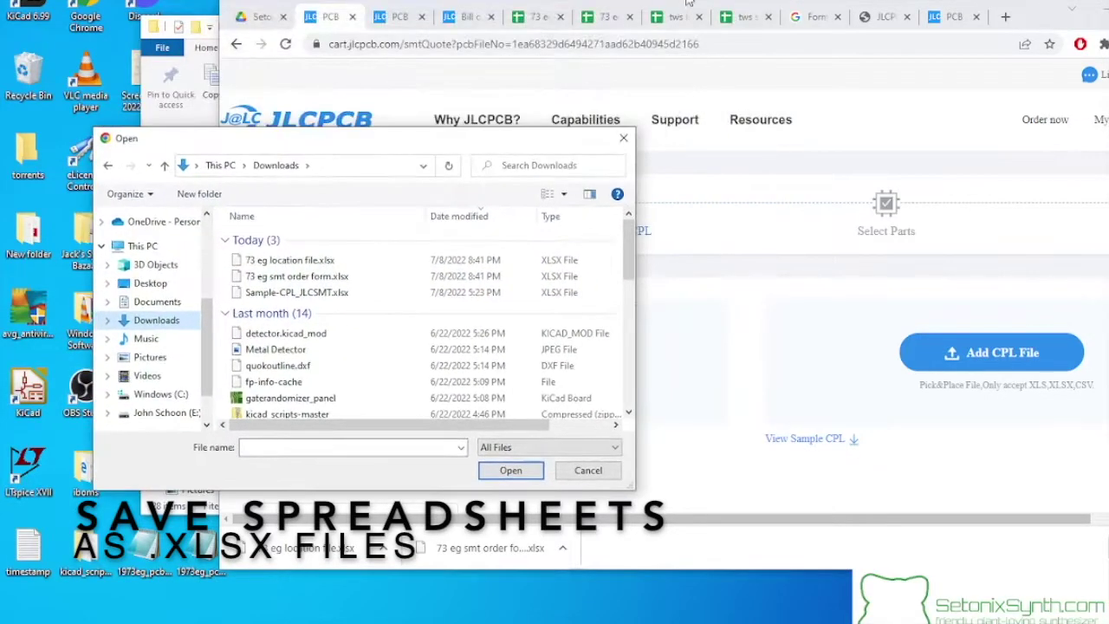
left_click(588, 470)
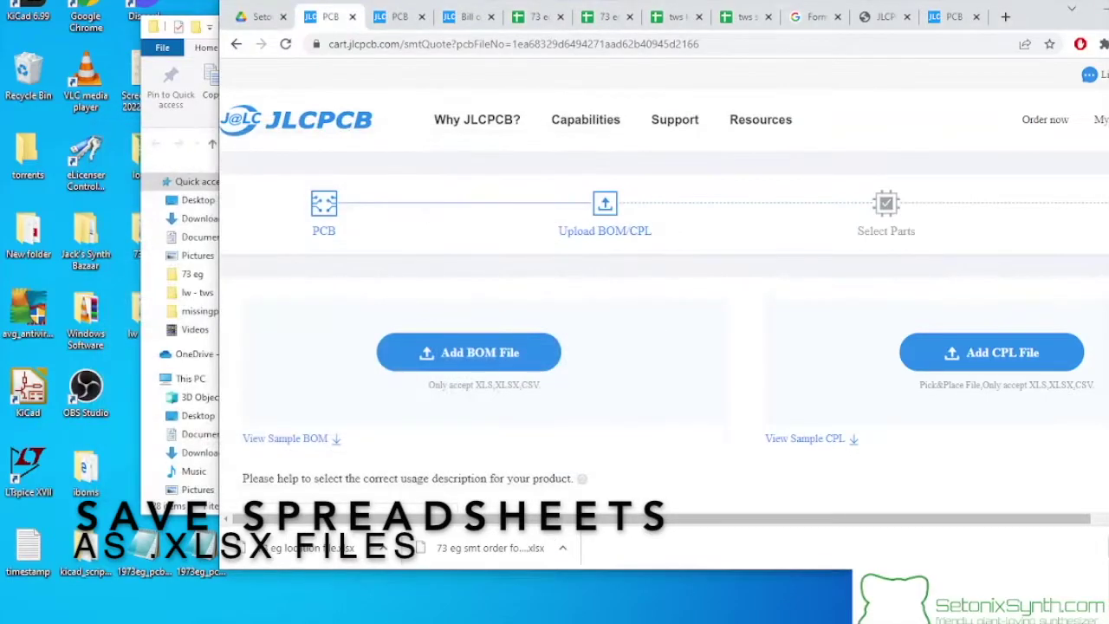
left_click(674, 18)
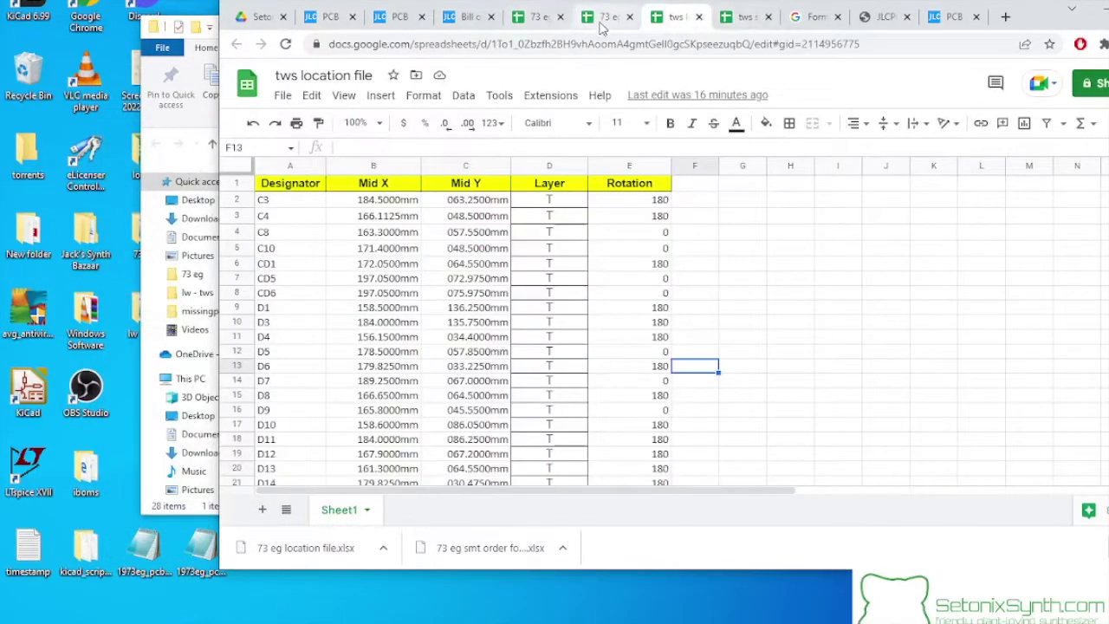
left_click(602, 24)
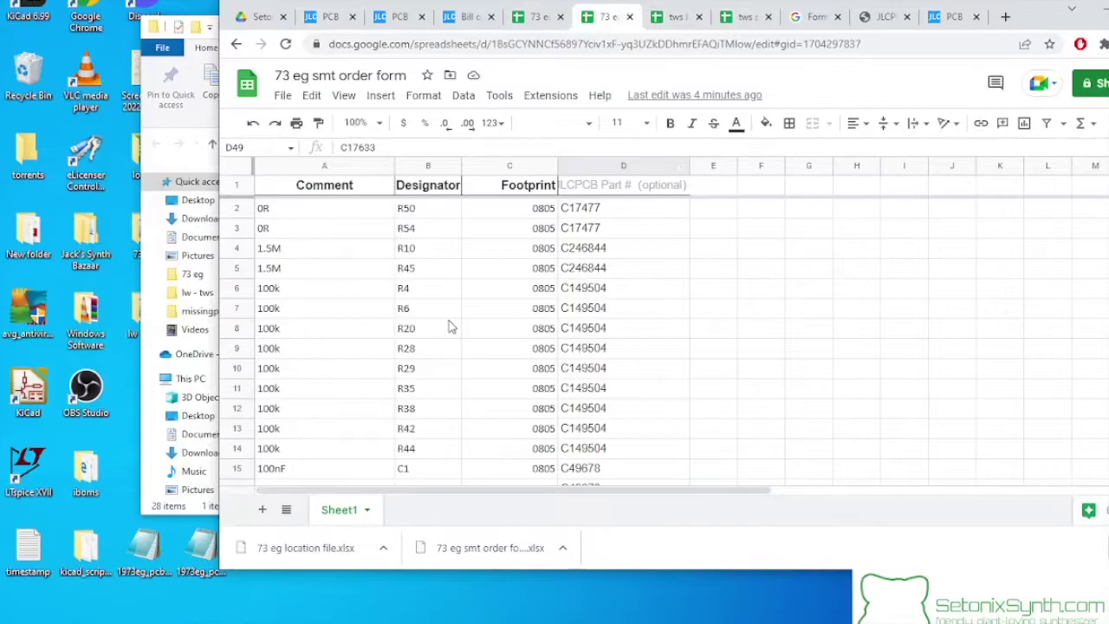
left_click(328, 19)
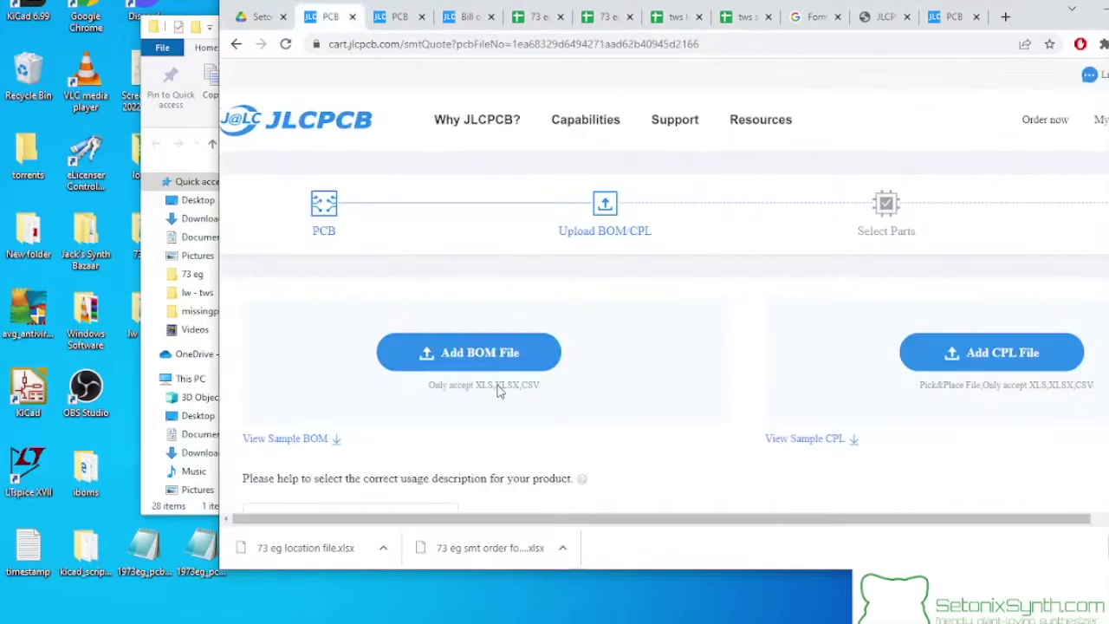
Step: Upload 73 eg smt order form.xlsx from the Downloads folder as the BOM file
left_click(481, 353)
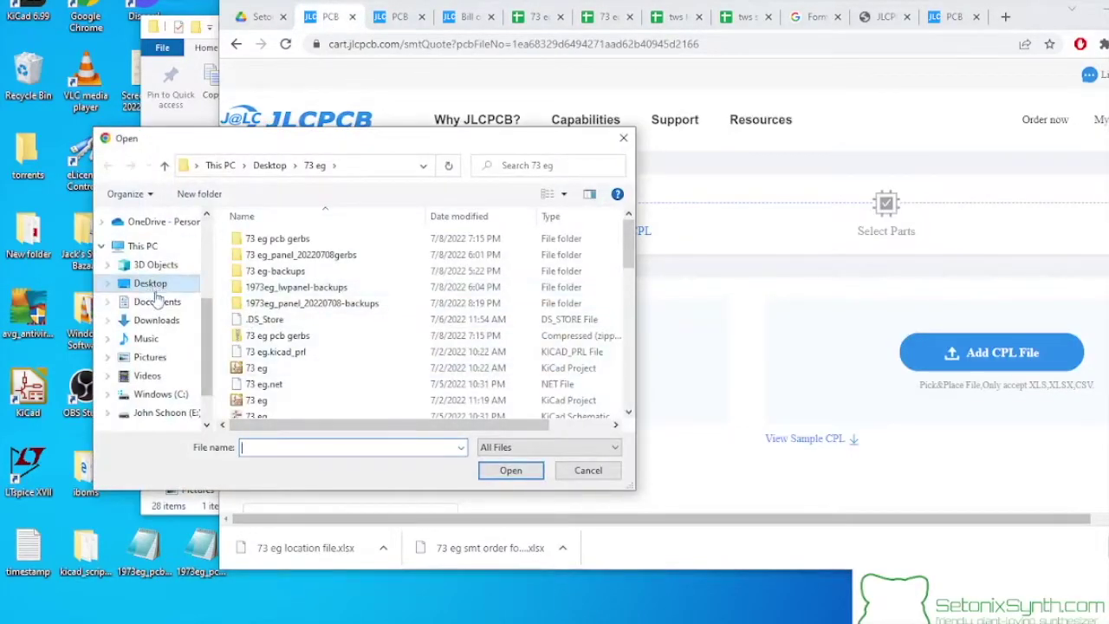
left_click(156, 320)
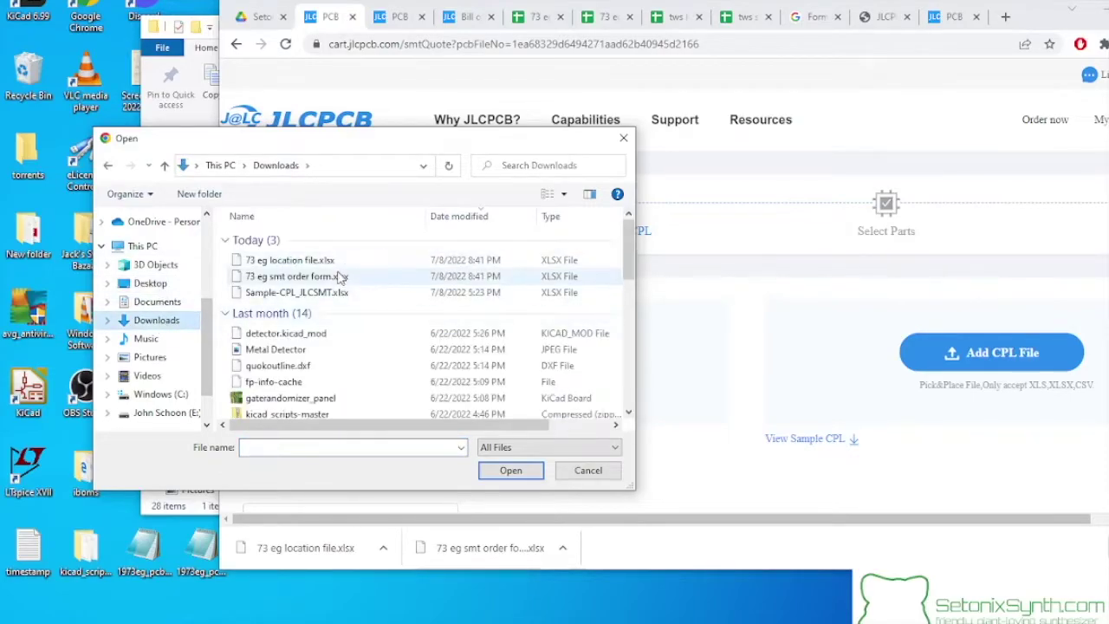
left_click(341, 275)
left_click(526, 476)
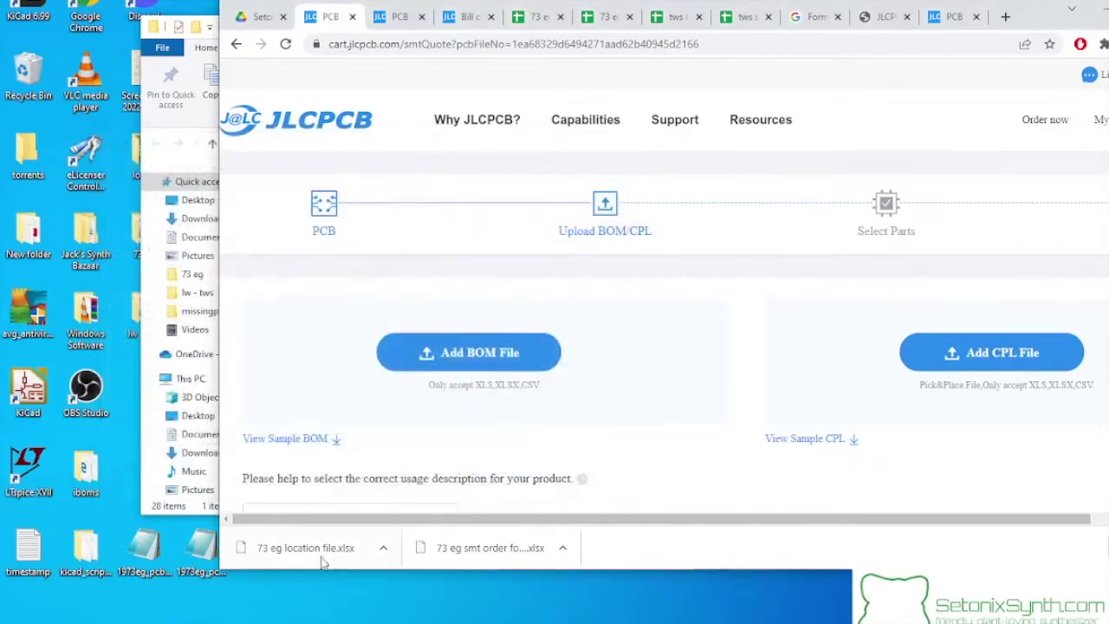
Step: Upload 73 eg location file.xlsx from the Downloads folder as the CPL file
left_click(966, 356)
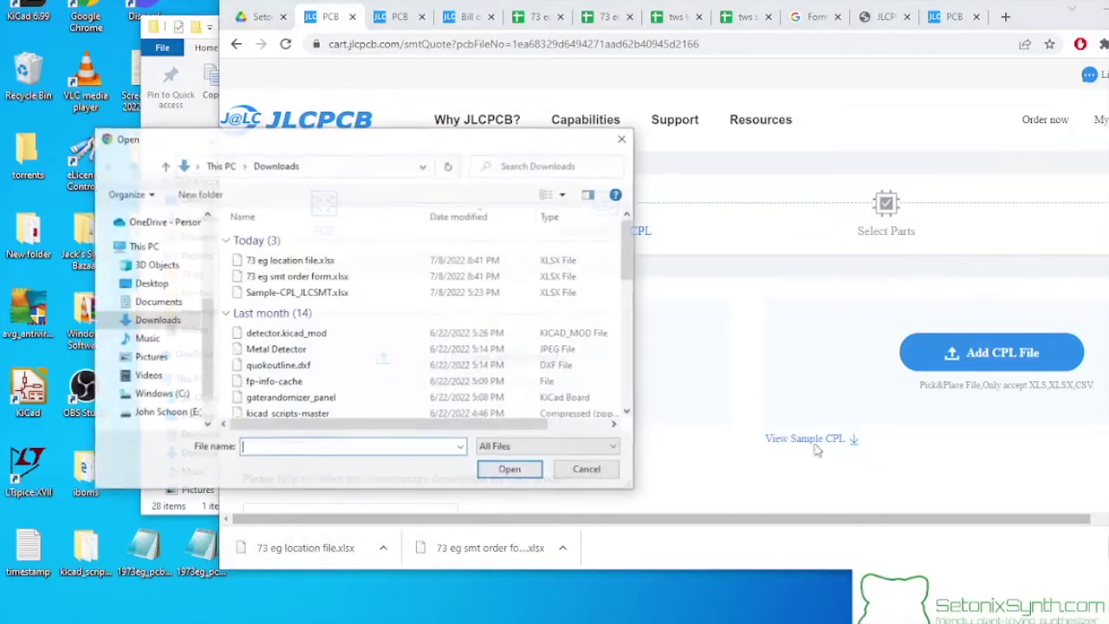
left_click(338, 260)
left_click(512, 479)
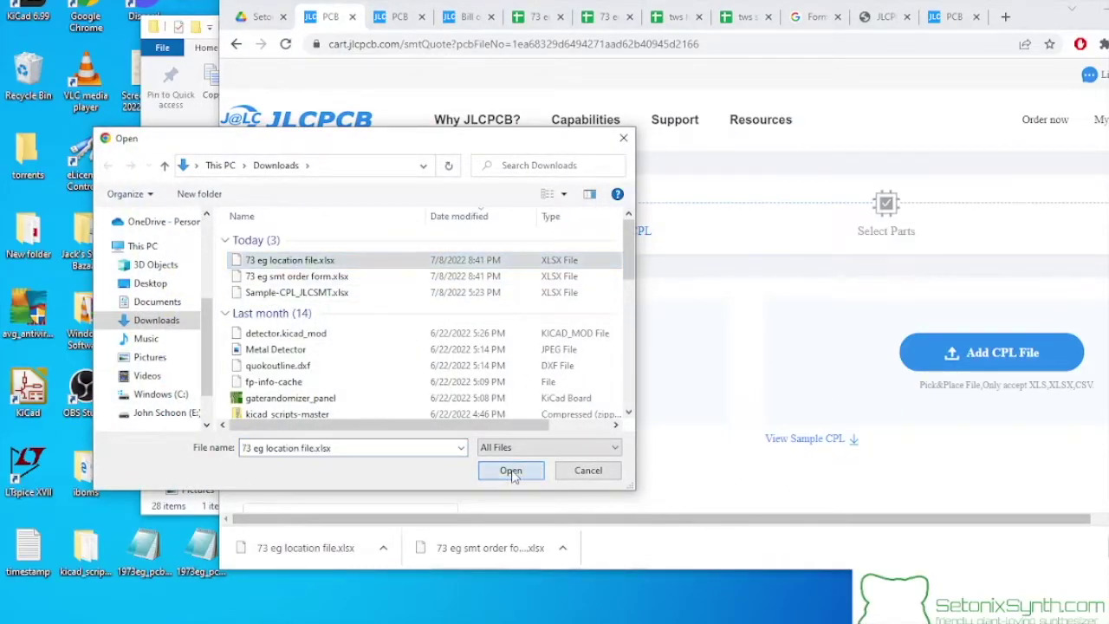
Step: Set the product's usage description to Audio and Video Appliance - Audio Equipment
scroll(852, 367, "down", 2)
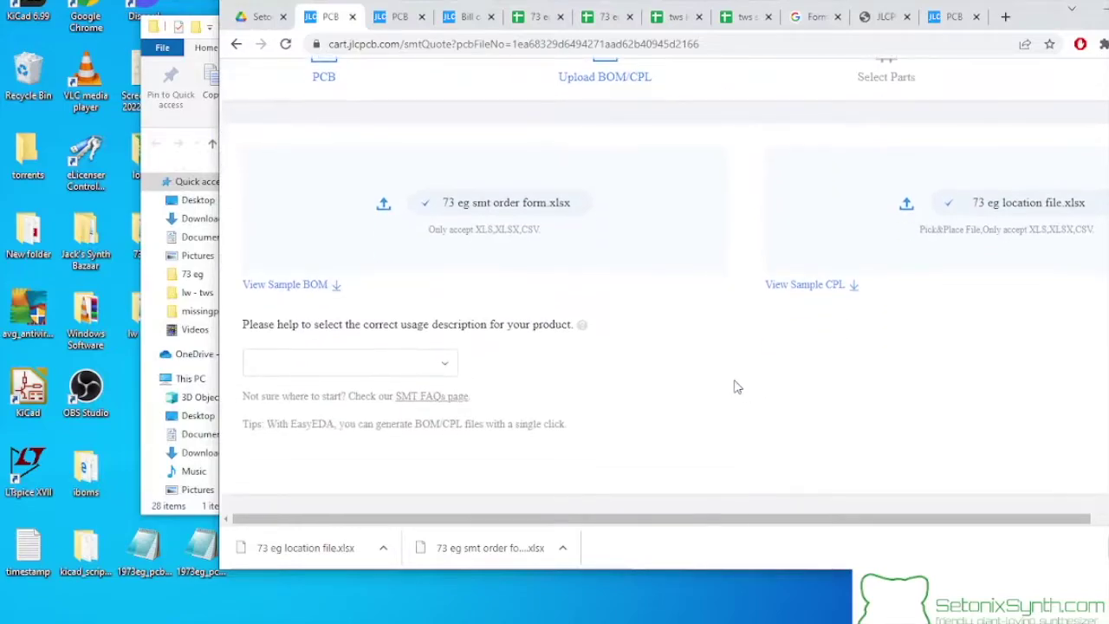
left_click(416, 368)
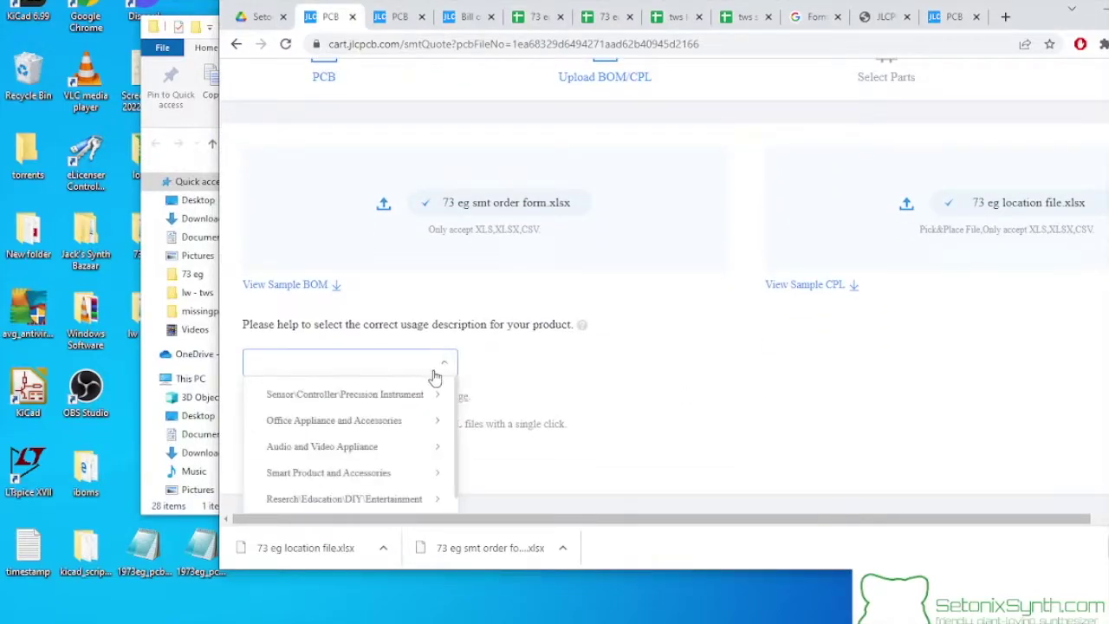
scroll(424, 433, "down", 1)
left_click(430, 409)
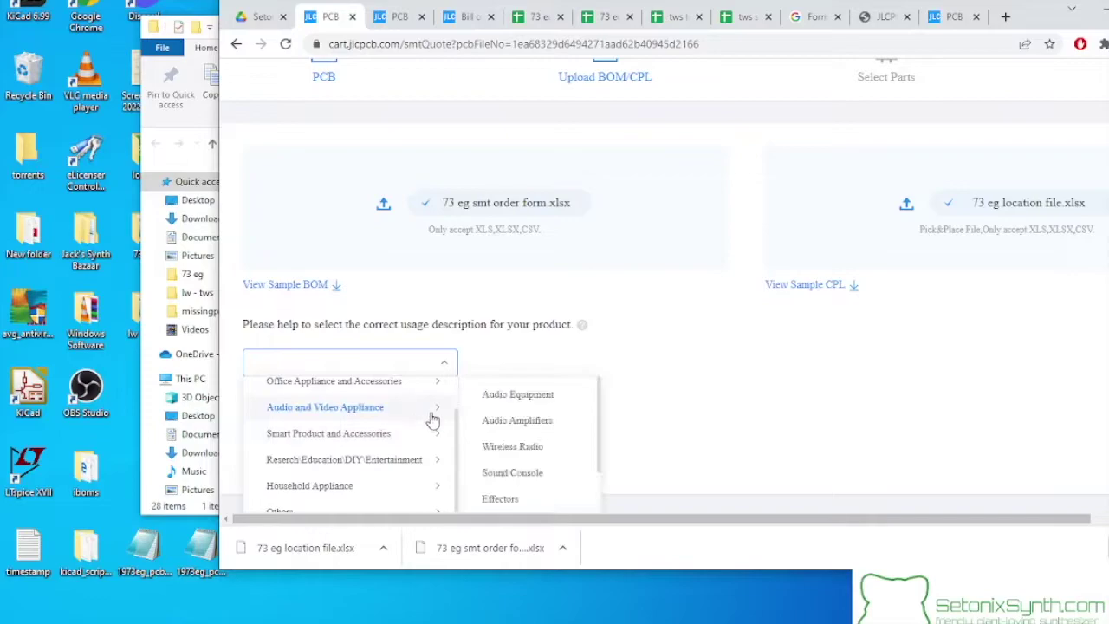
left_click(560, 400)
Step: Move the browser window to reveal the page's full width and submit the BOM and CPL files for processing
scroll(641, 338, "down", 3)
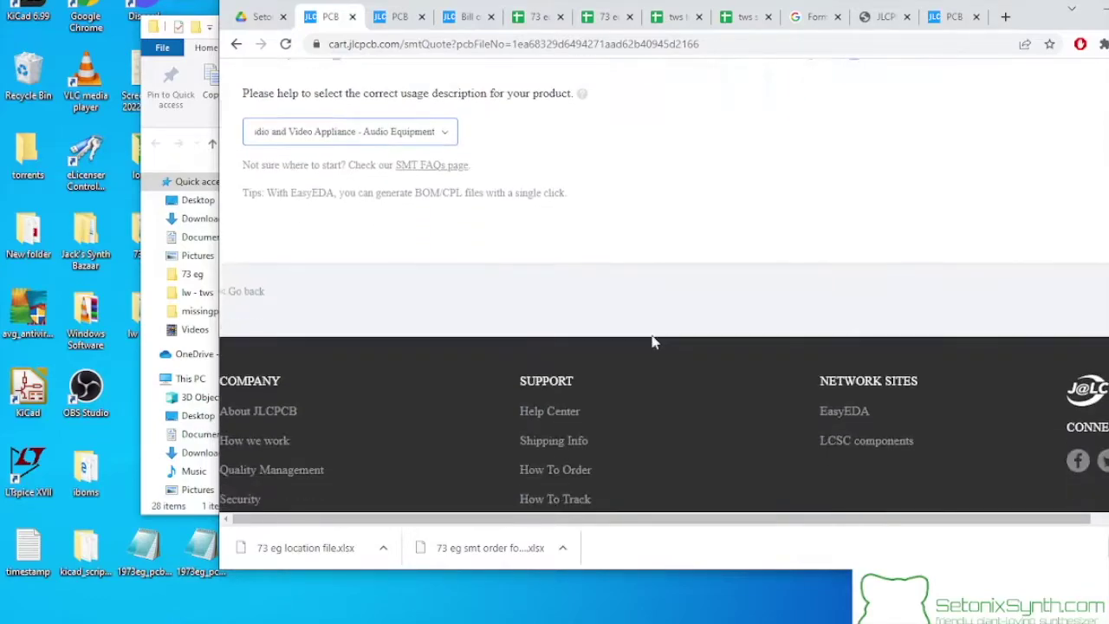
scroll(754, 312, "up", 5)
left_click_drag(1014, 28, 838, 28)
scroll(878, 422, "down", 5)
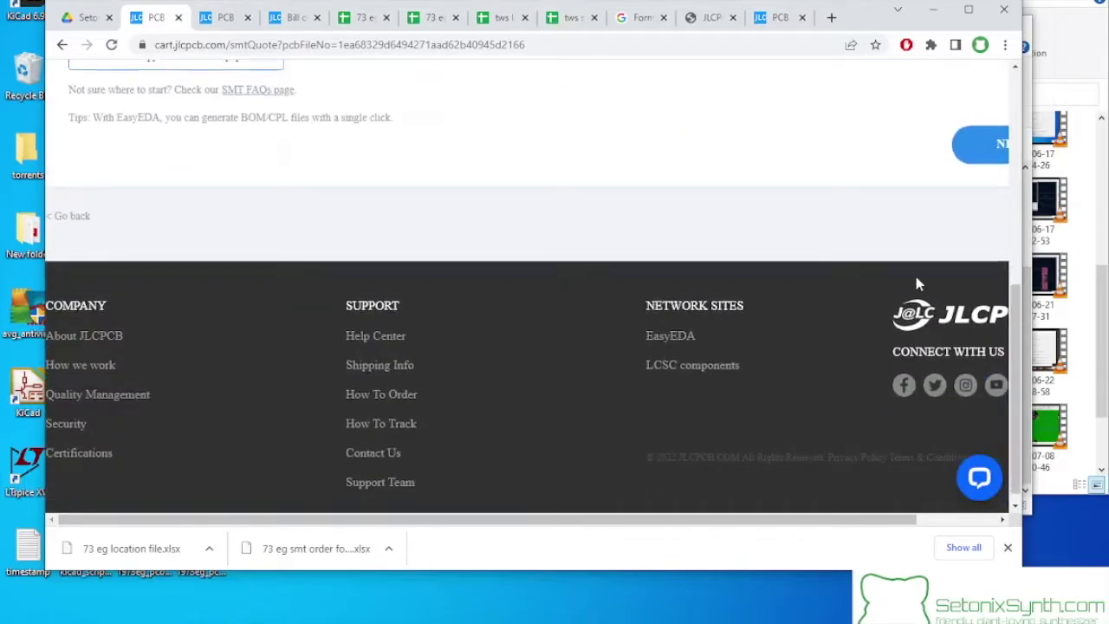
scroll(944, 329, "up", 3)
left_click(979, 381)
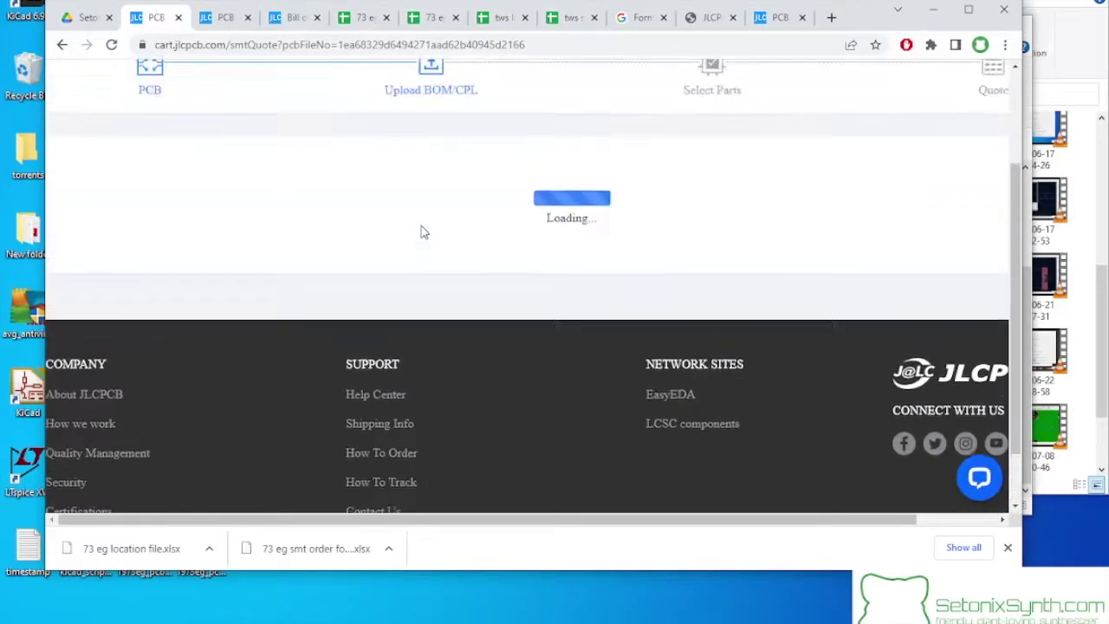